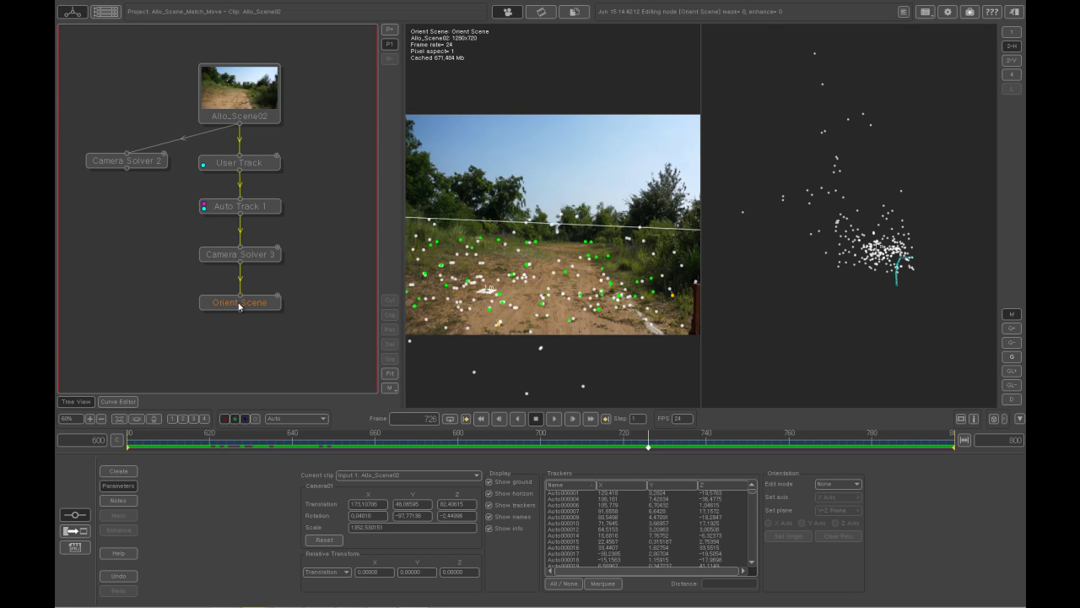
Add an Export node below Orient Scene and select it to show its Maya 2011 Ascii settings
click(239, 307)
right_click(238, 308)
click(233, 306)
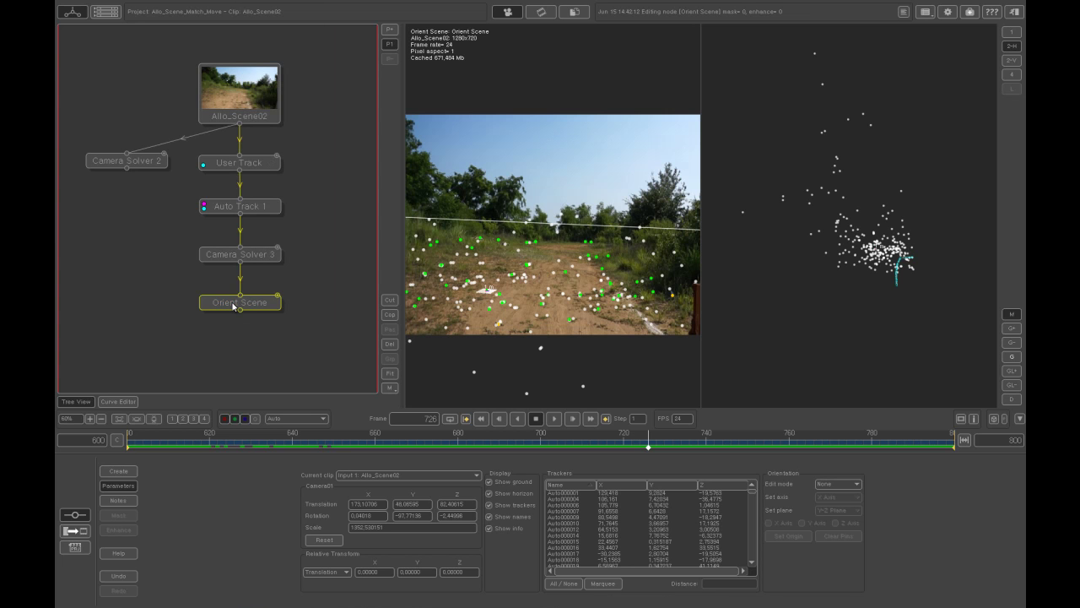
right_click(266, 309)
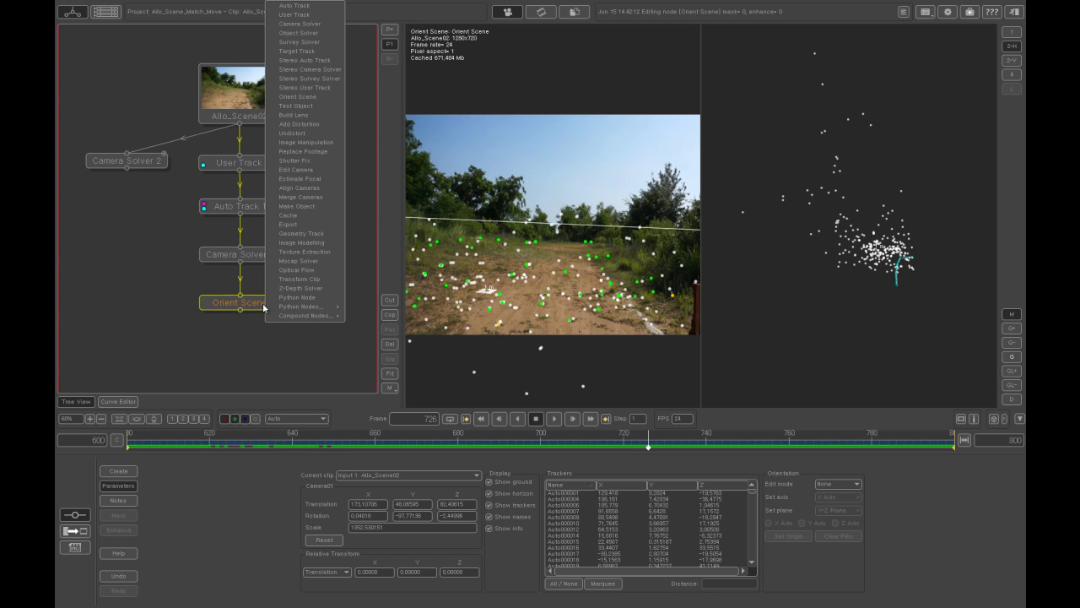
click(289, 225)
click(250, 350)
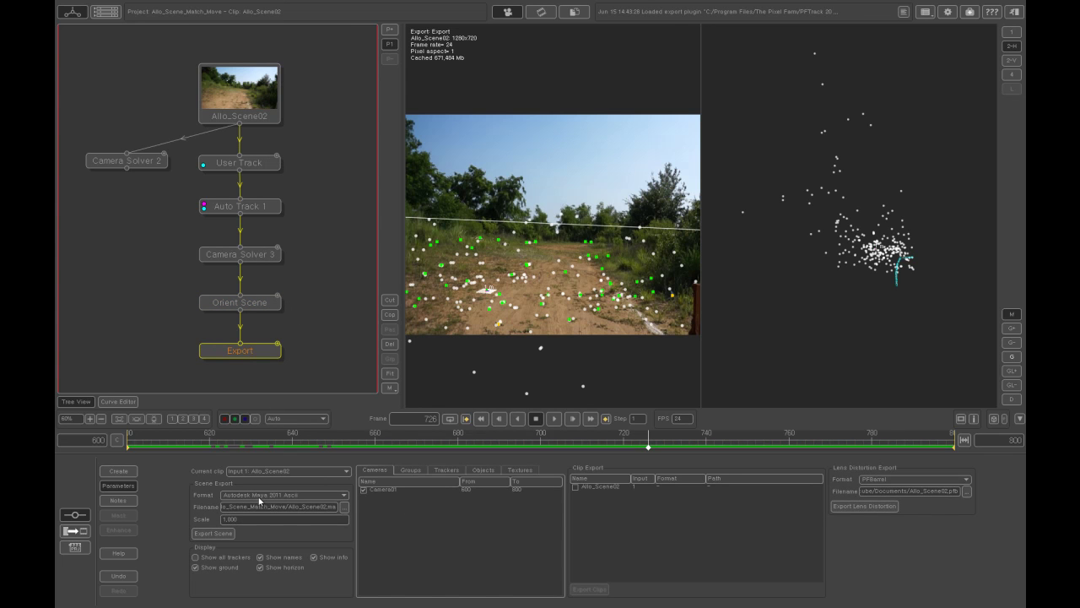
Point the export at Allo_Scene_Match_Move/Allo_Scene02.ma, replacing the existing file, and scrub to frame 673
click(344, 506)
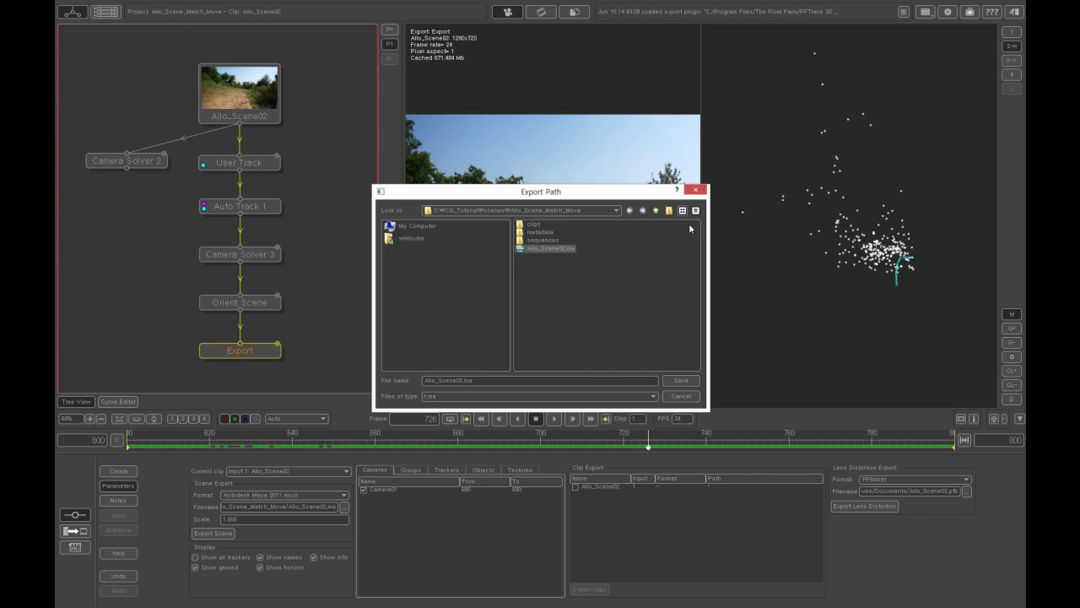
click(656, 210)
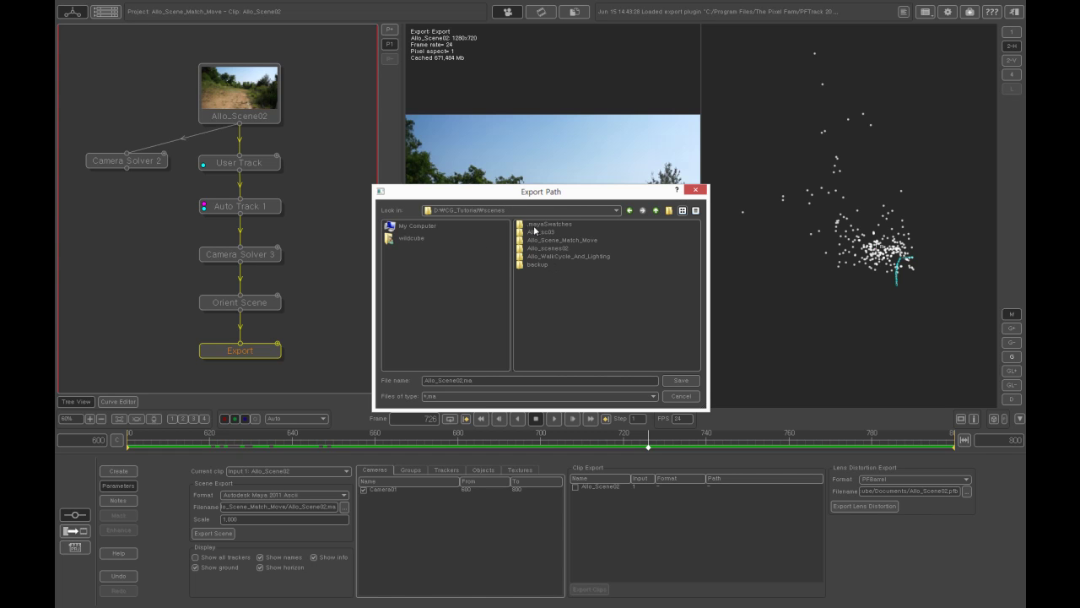
click(574, 240)
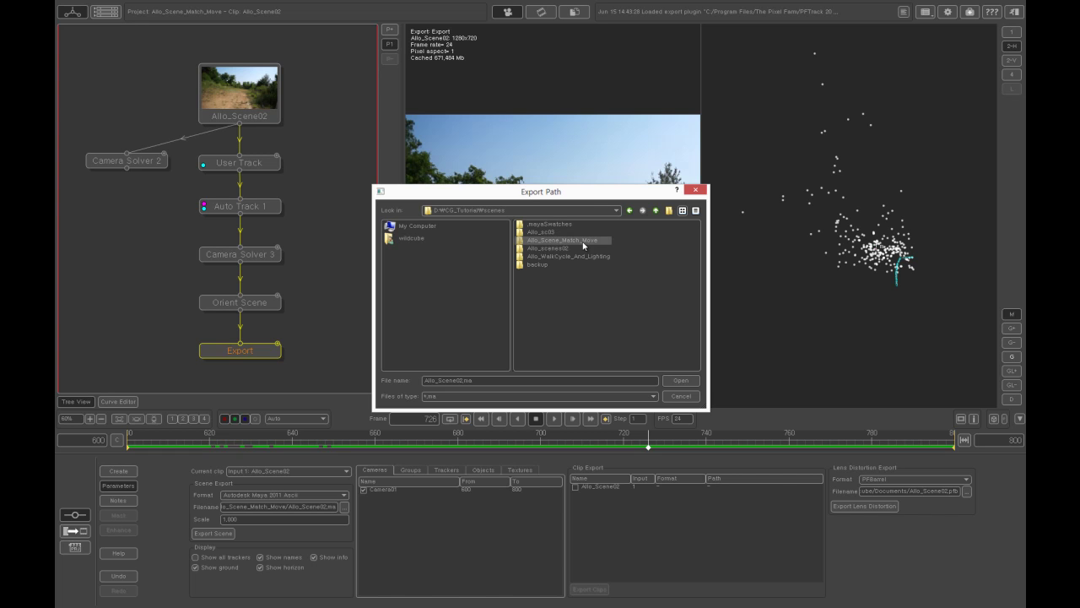
double_click(584, 244)
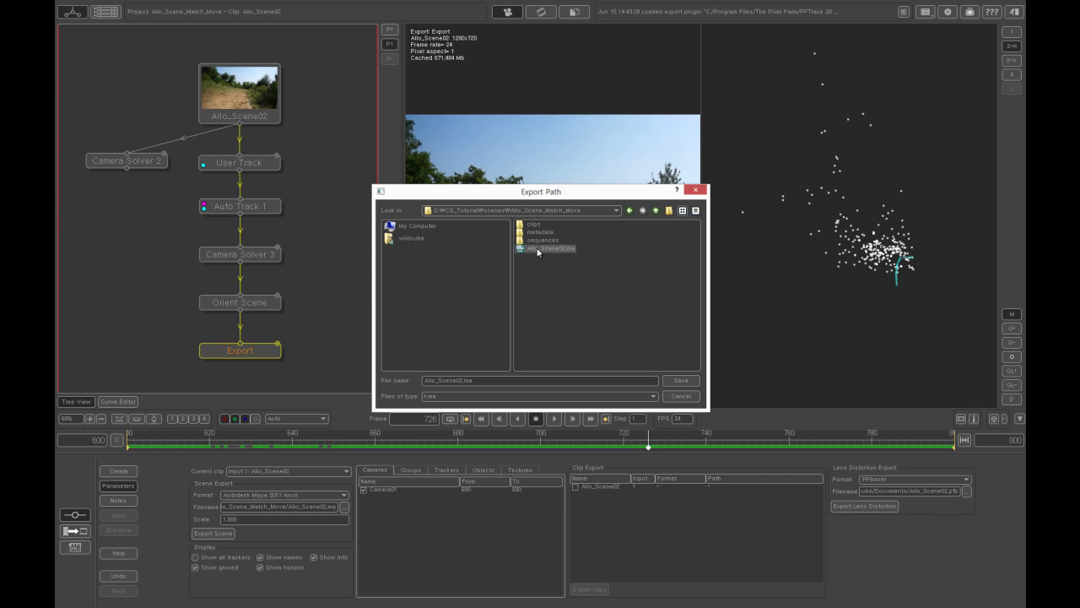
click(679, 379)
click(517, 316)
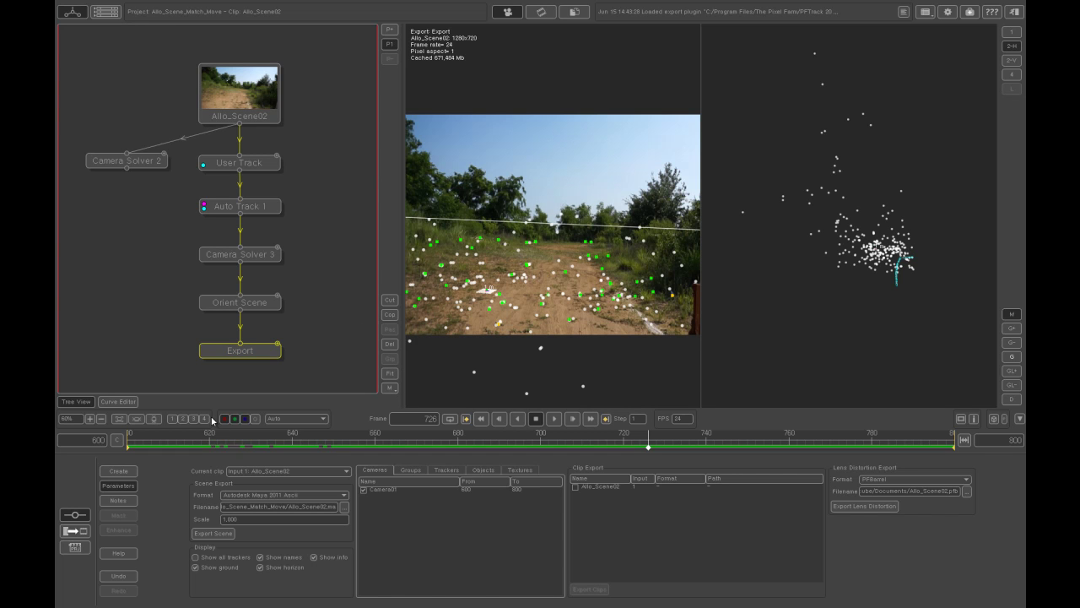
drag(217, 437, 177, 439)
drag(263, 435, 654, 425)
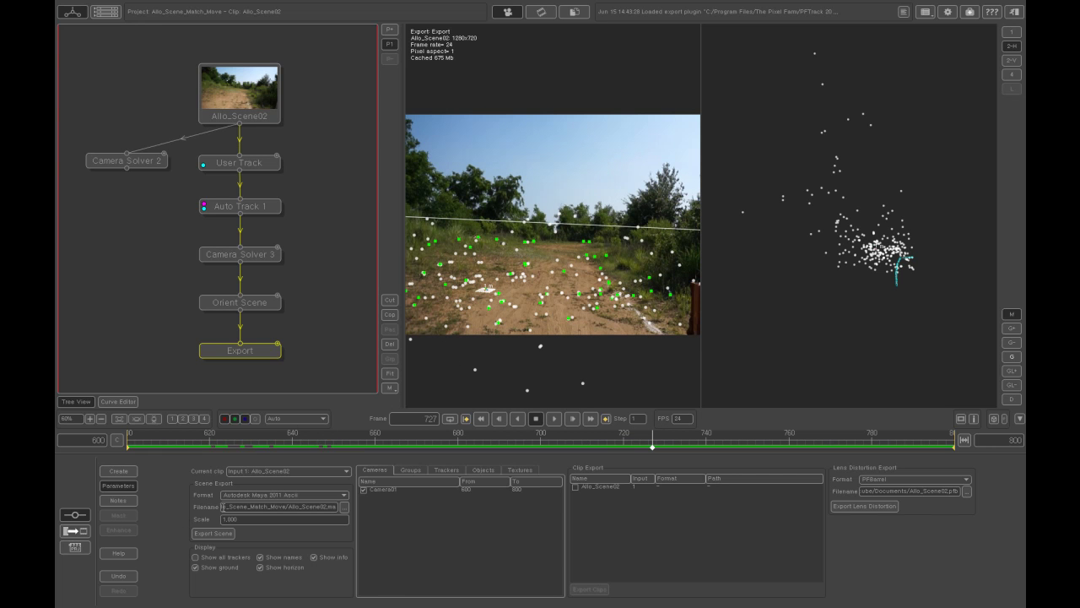
Export the tracked camera and points to Allo_Scene02.ma and dismiss the 'Export succeeded!' message
click(212, 537)
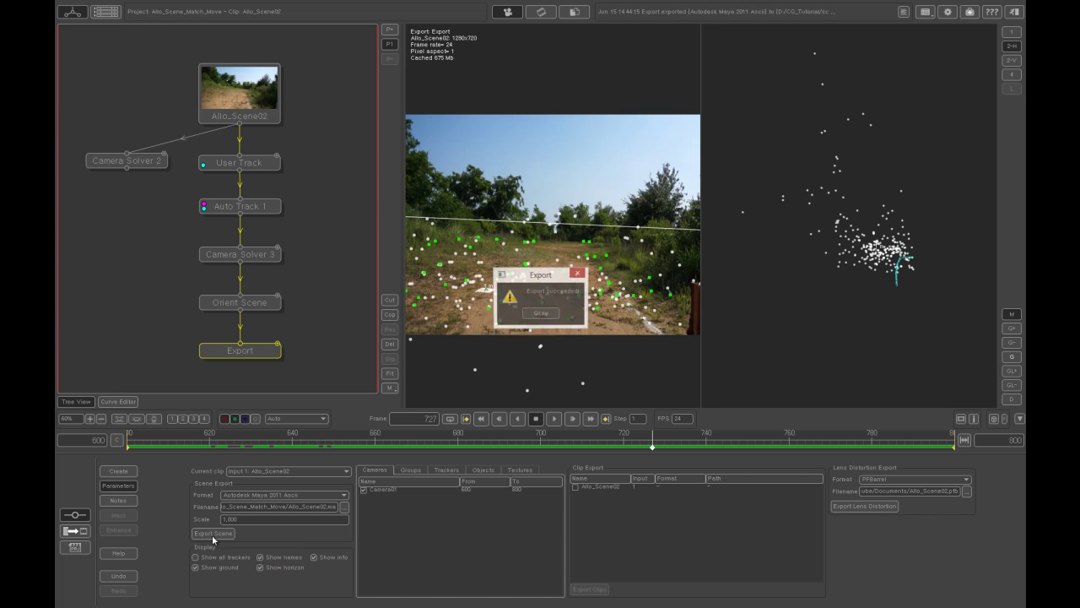
click(538, 314)
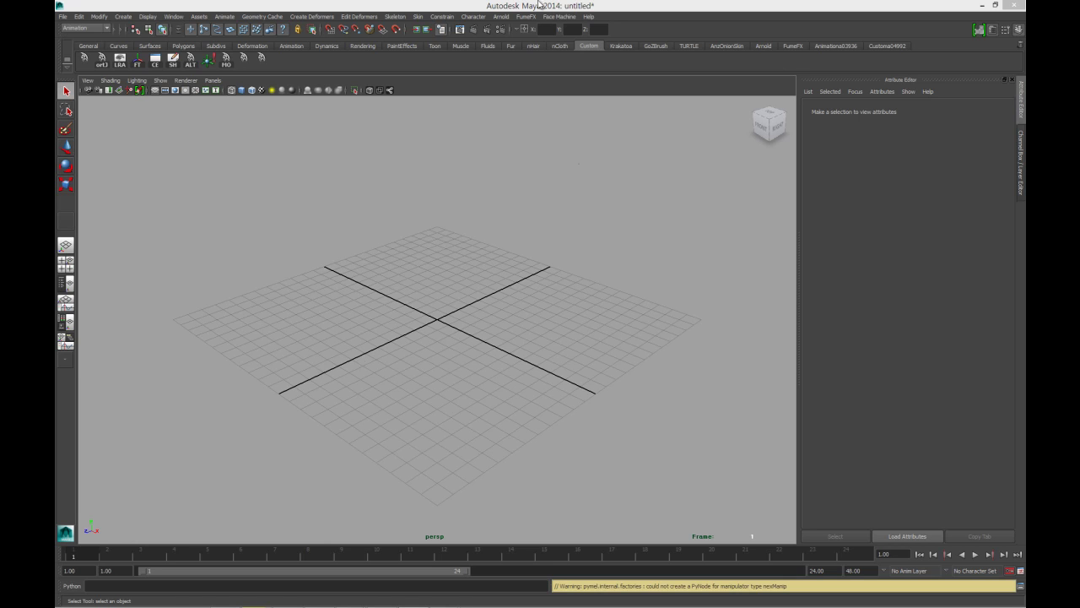
Bring up the Open Scene dialog with Ctrl+O and browse the scene subfolders for the exported file
click(62, 16)
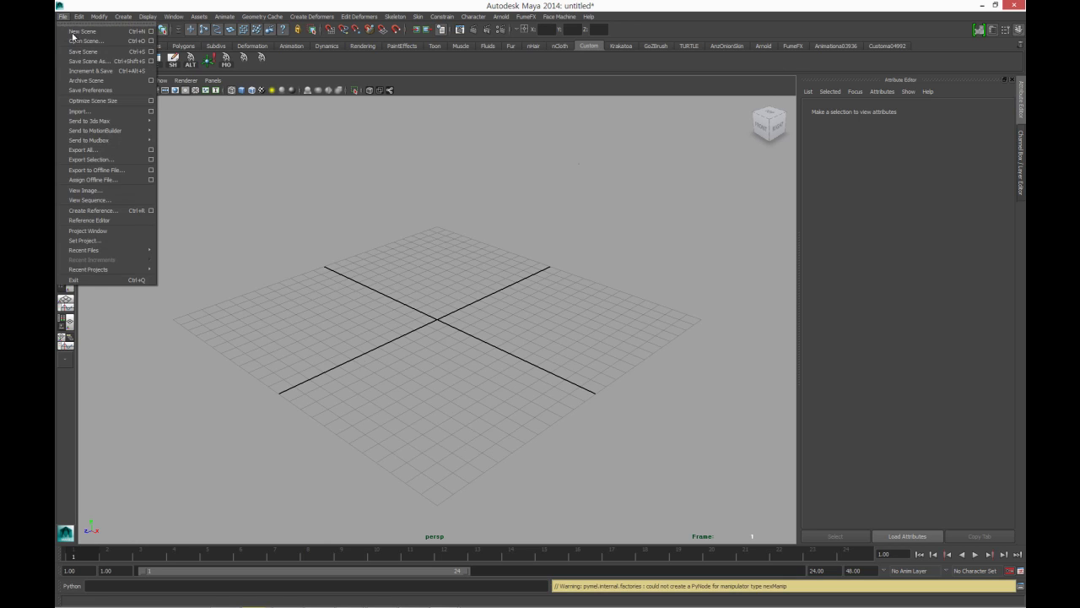
click(356, 174)
key(ctrl+o)
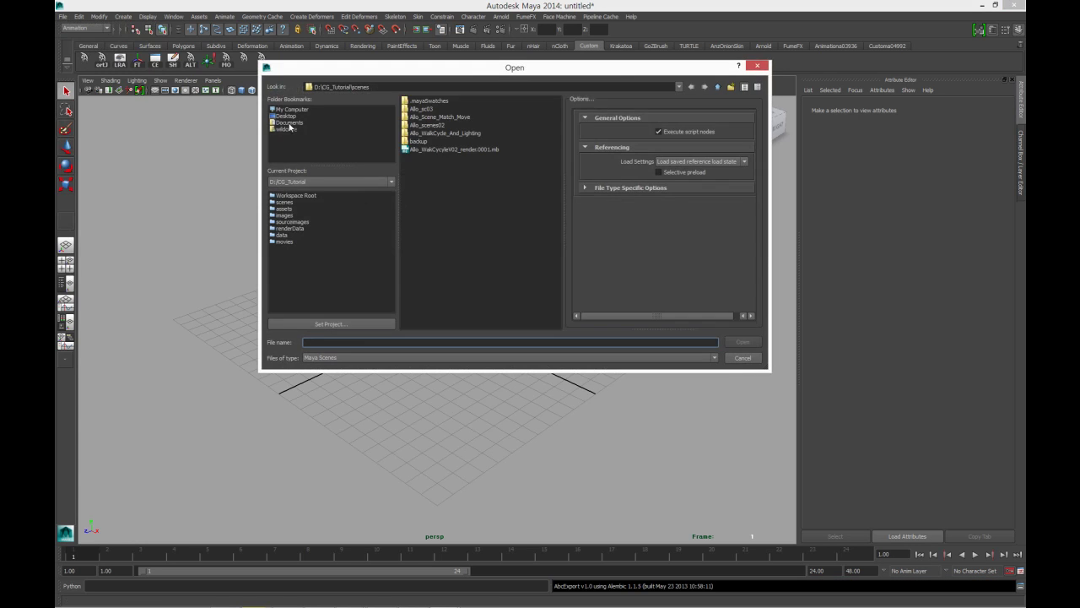
click(430, 134)
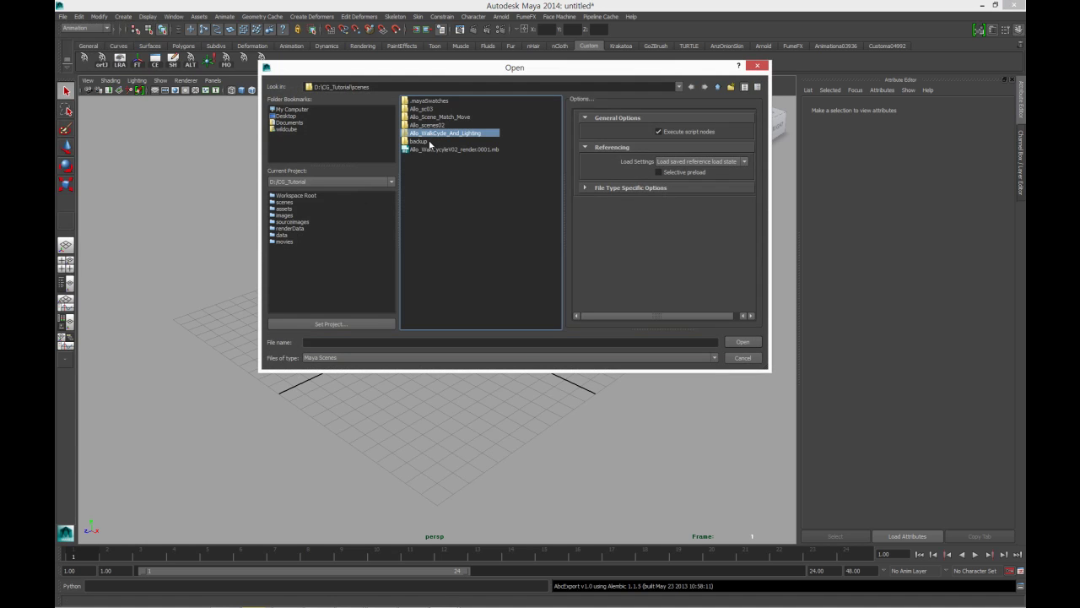
click(434, 148)
click(437, 133)
double_click(427, 109)
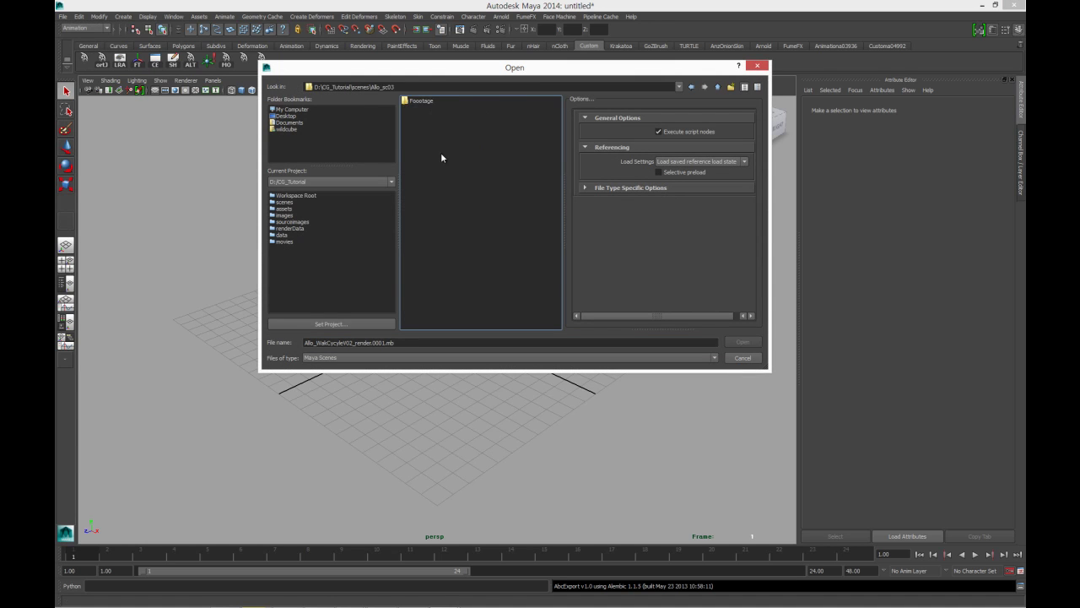
click(717, 87)
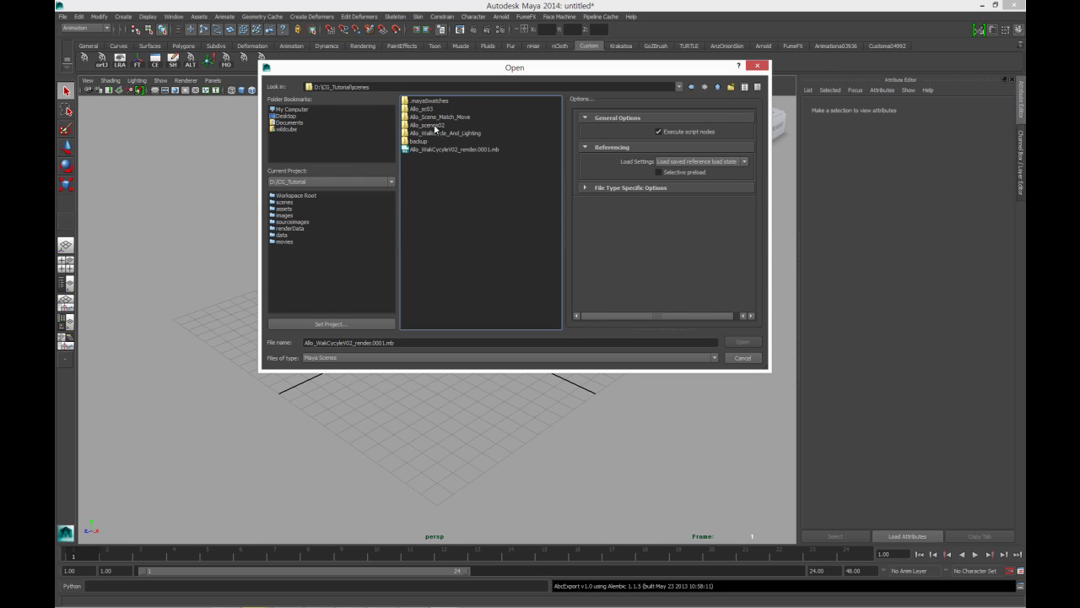
double_click(426, 116)
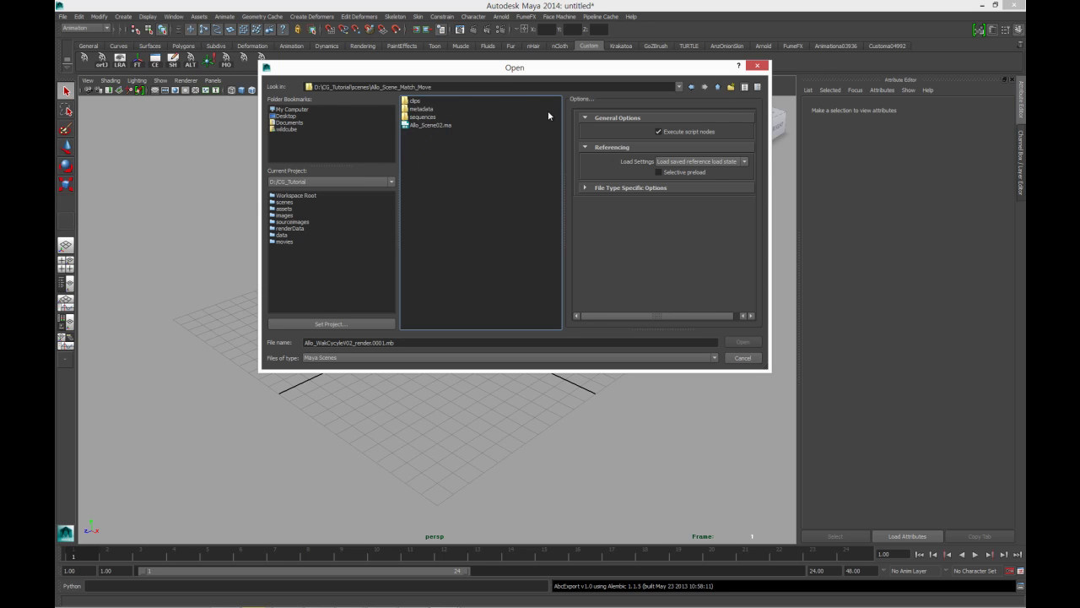
click(718, 87)
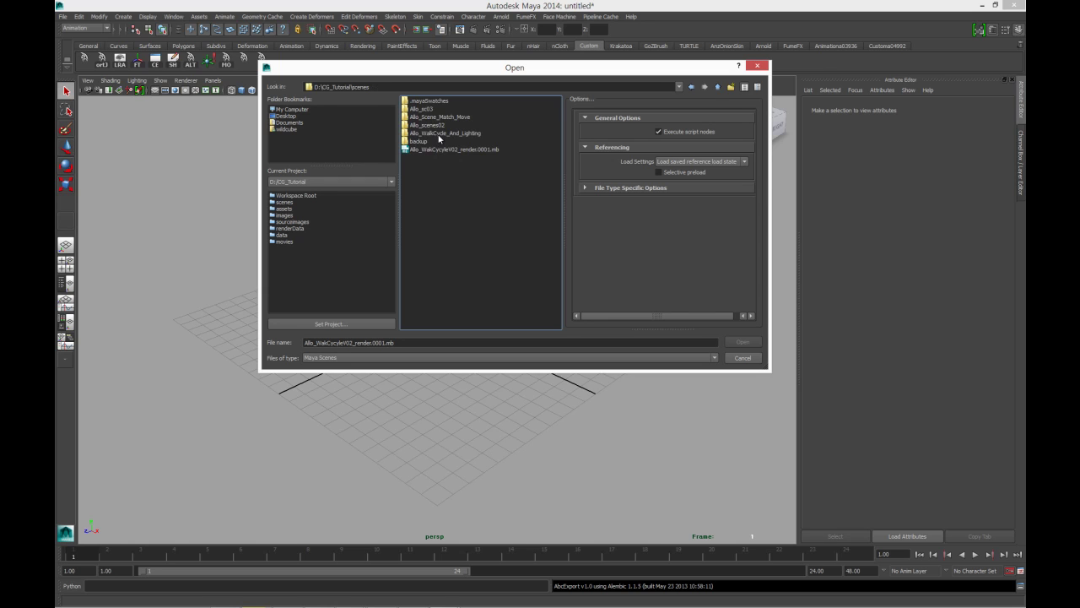
double_click(438, 135)
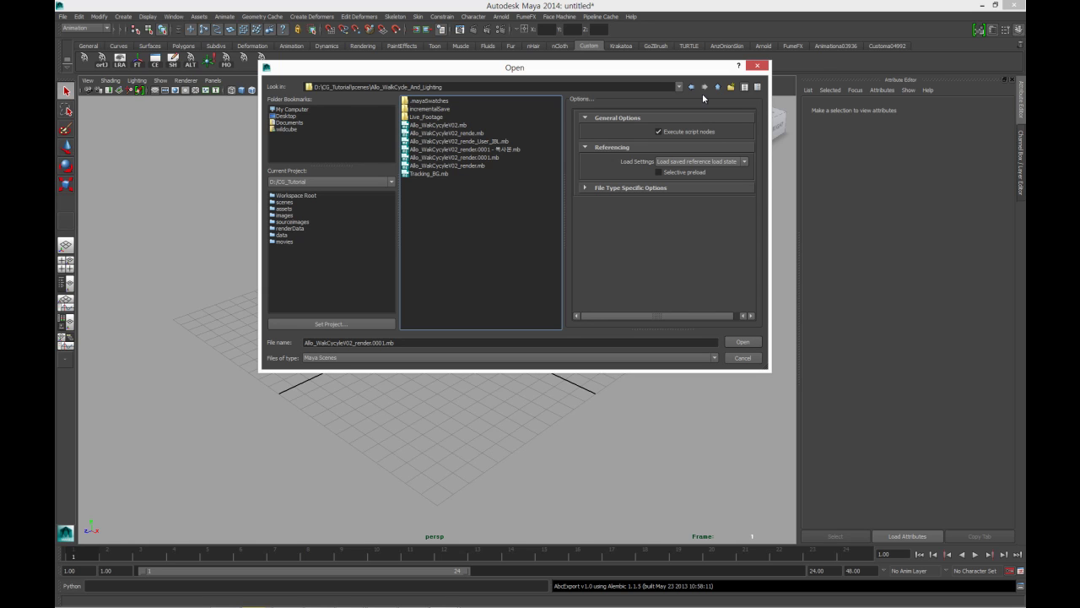
click(717, 87)
Open Allo_Scene02.ma from the Allo_Scene_Match_Move folder
click(426, 125)
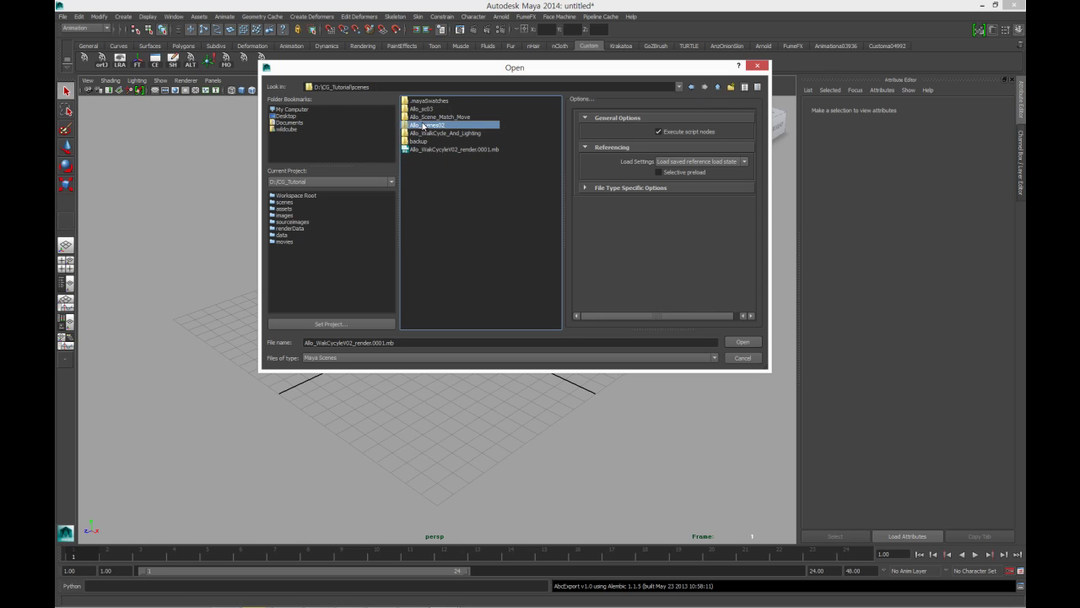
click(427, 118)
double_click(447, 119)
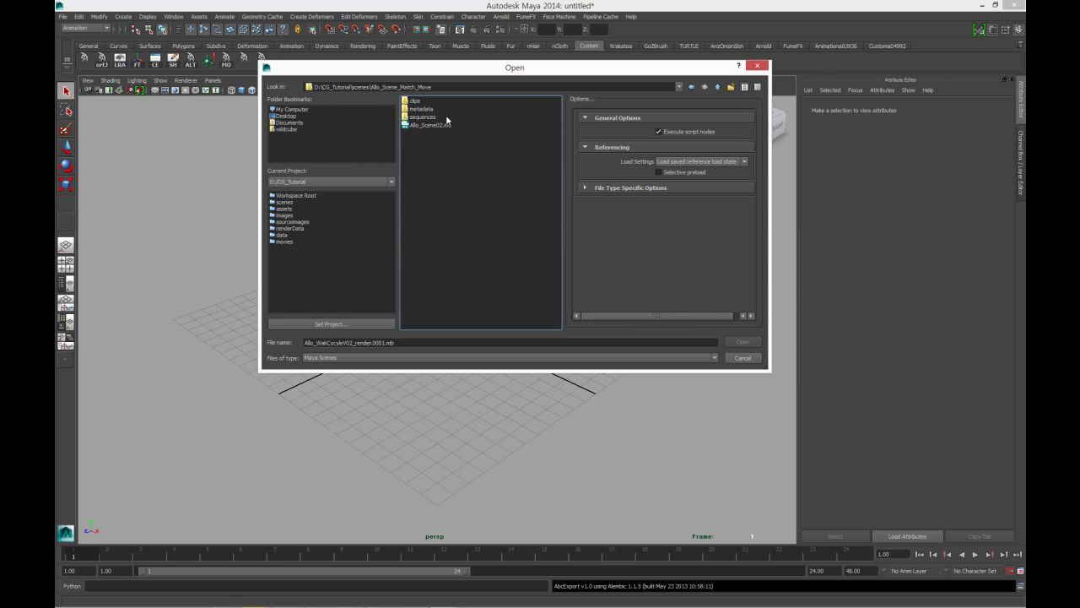
click(447, 127)
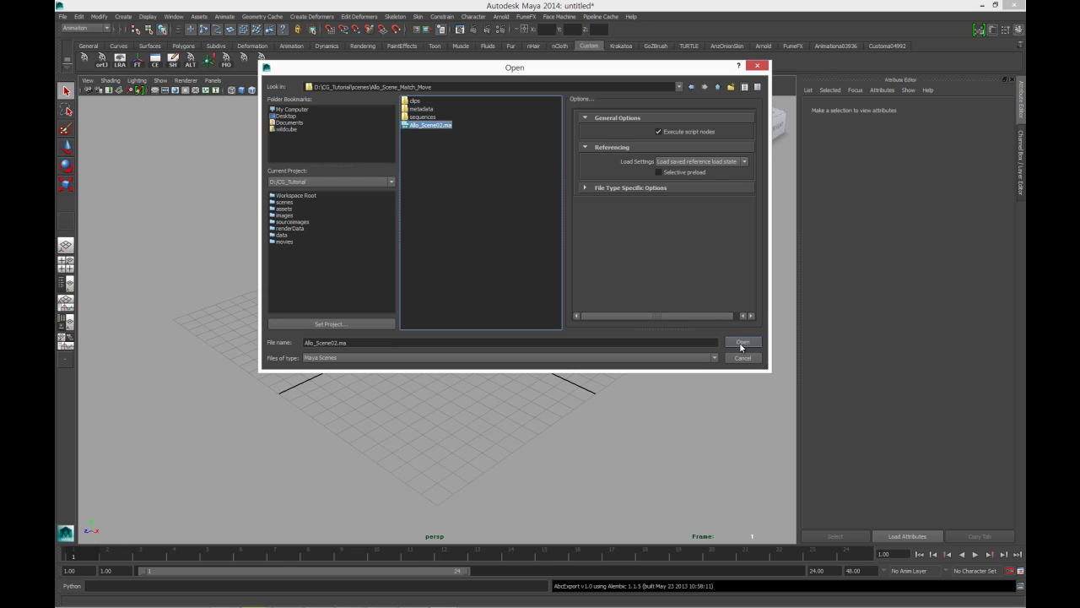
click(718, 87)
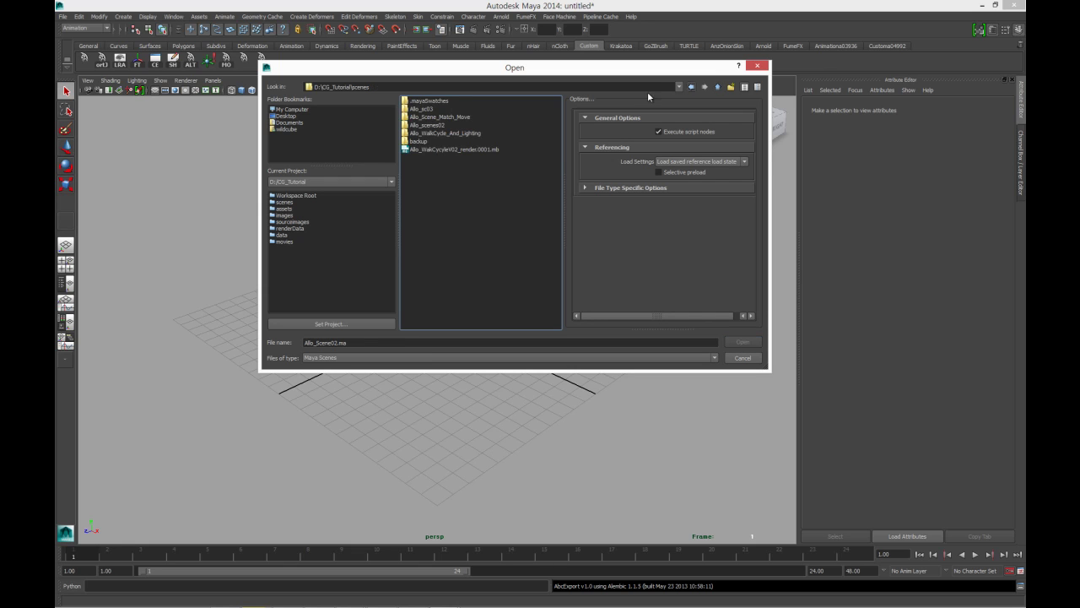
double_click(422, 109)
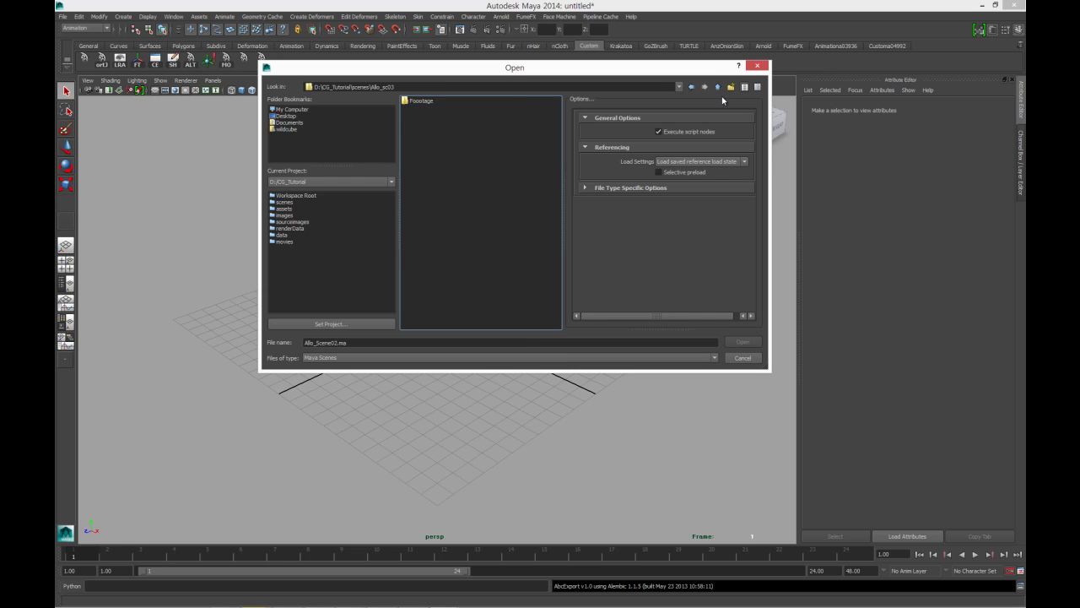
click(718, 87)
double_click(427, 129)
click(718, 87)
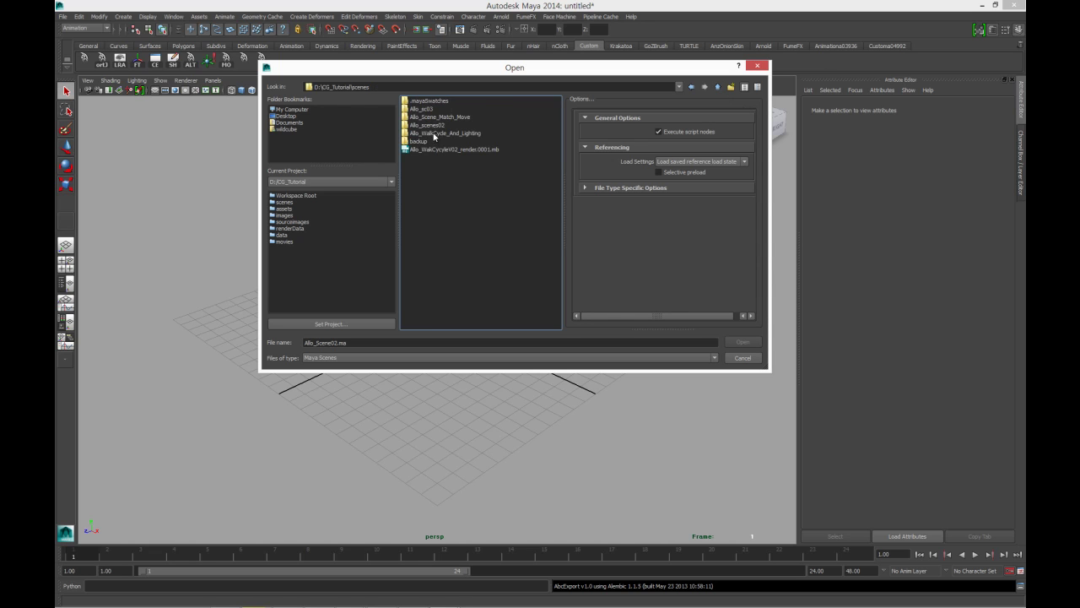
double_click(434, 117)
double_click(426, 125)
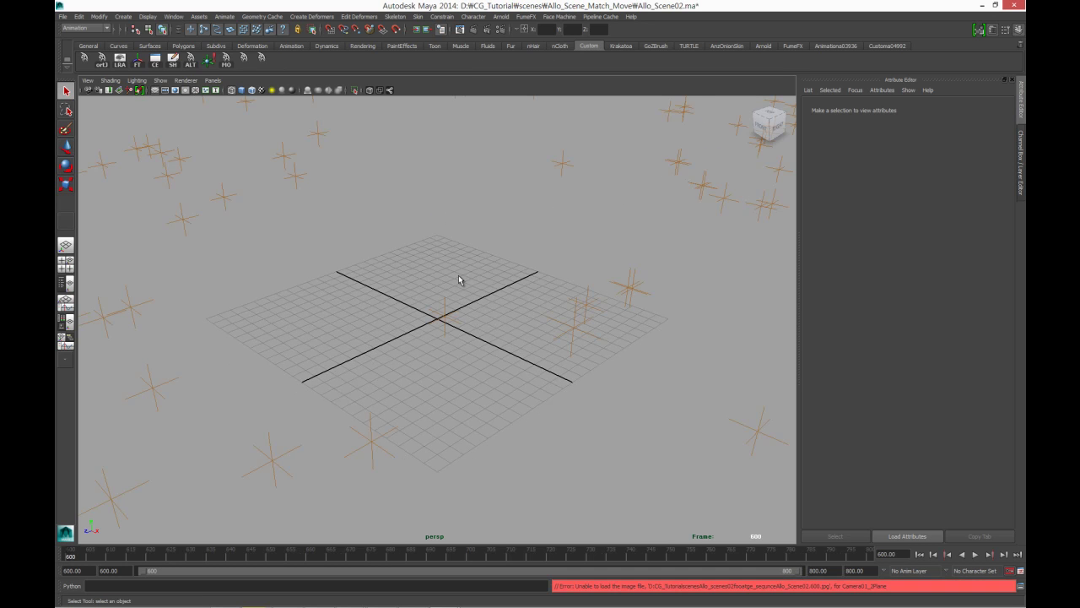
scroll(460, 280, down, 5)
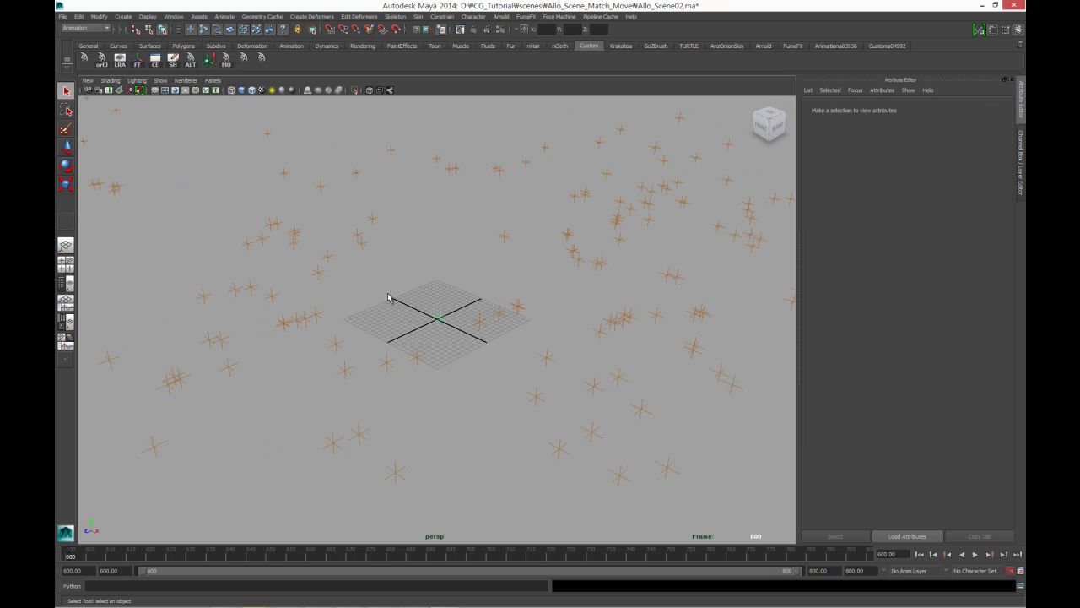
click(234, 265)
mouse_move(234, 265)
alt+right_down()
mouse_move(235, 251)
mouse_move(332, 265)
mouse_move(139, 275)
alt+right_up()
alt+drag(139, 275, 347, 289)
alt+right_drag(347, 289, 430, 295)
alt+drag(430, 294, 258, 296)
mouse_move(258, 297)
alt+right_down()
mouse_move(282, 298)
mouse_move(163, 295)
alt+right_up()
click(127, 209)
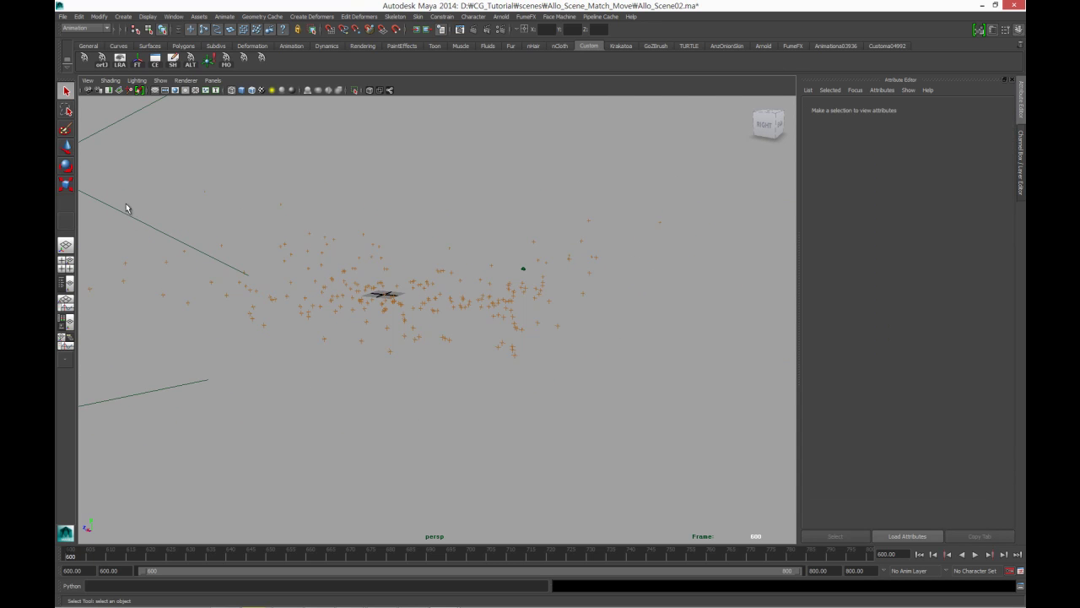
mouse_move(173, 232)
alt+mouse_down()
mouse_move(162, 230)
mouse_move(223, 247)
alt+mouse_up()
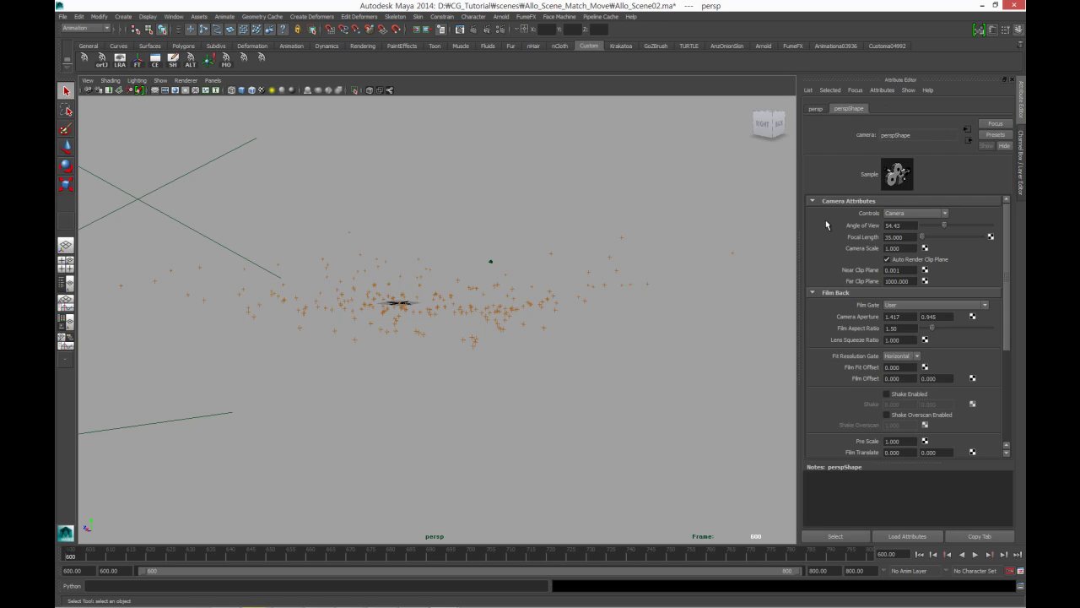
Set the persp camera's far clip plane to 100000 and near clip plane to 0.1
click(892, 281)
key(shift+Tab)
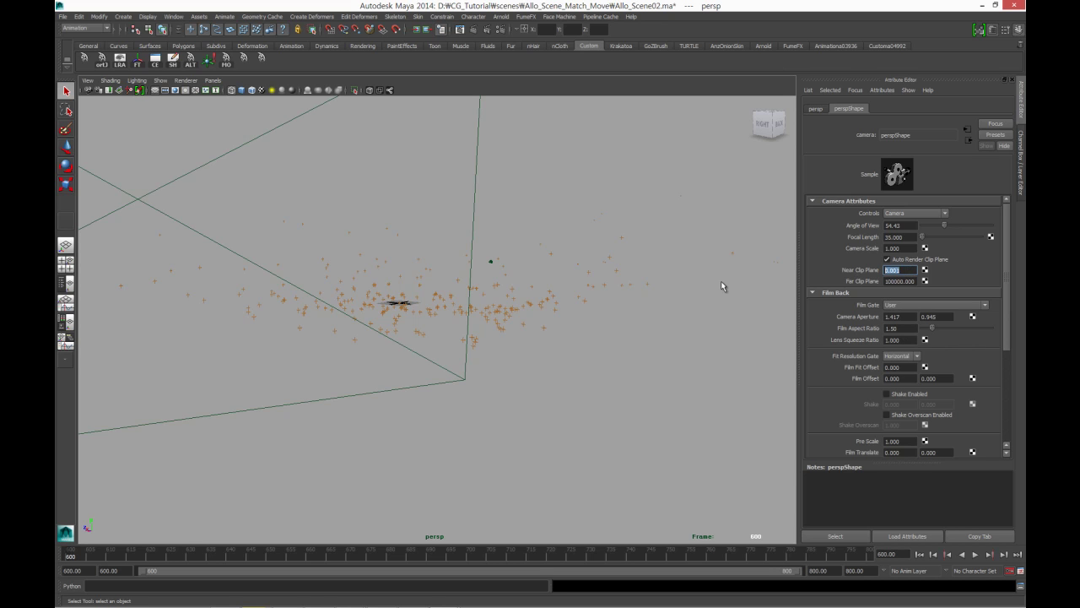
text(0)
key(Return)
Select the tracked camera and show Camera01_2Plane's image plane attributes
mouse_move(429, 338)
alt+mouse_down()
mouse_move(275, 362)
mouse_move(292, 374)
alt+mouse_up()
drag(252, 344, 262, 381)
click(915, 110)
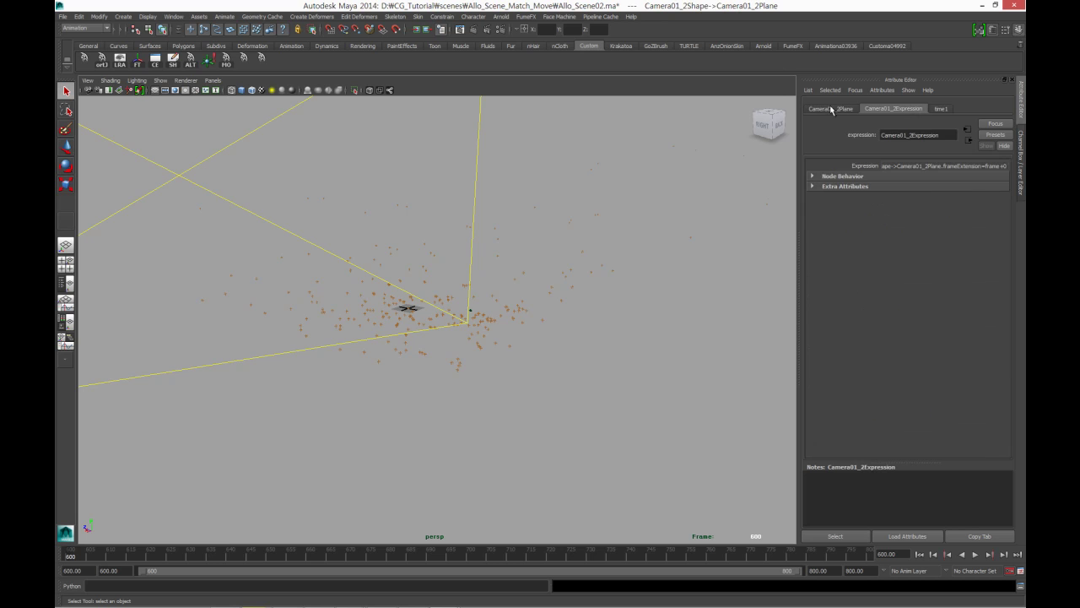
click(823, 112)
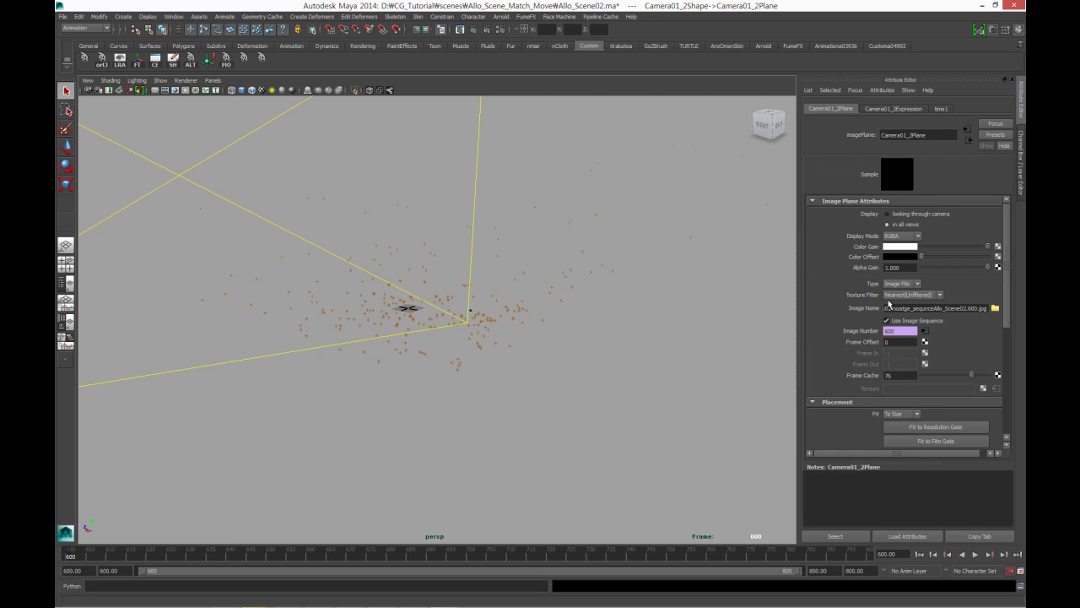
click(995, 308)
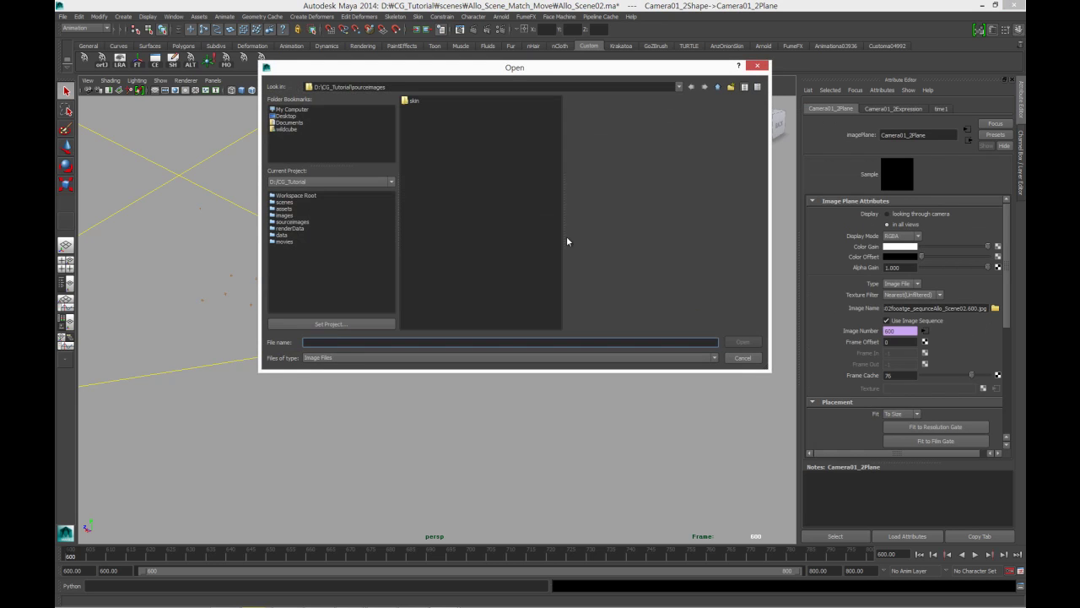
Load the first frame from Allo_scenes02/footage_sequence onto the image plane as an image sequence
click(717, 86)
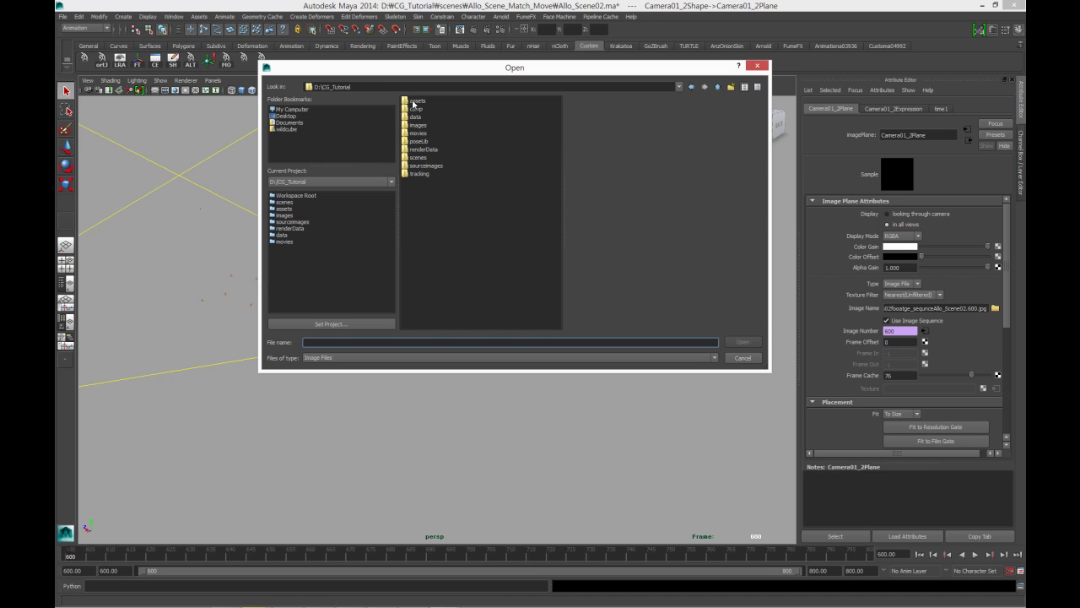
double_click(416, 158)
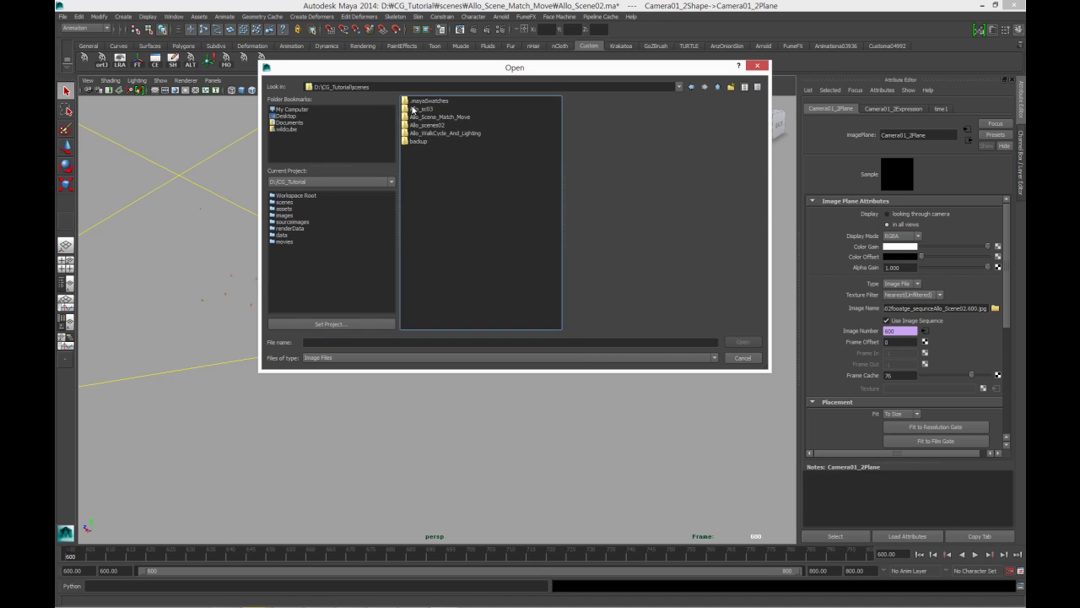
click(421, 117)
double_click(427, 125)
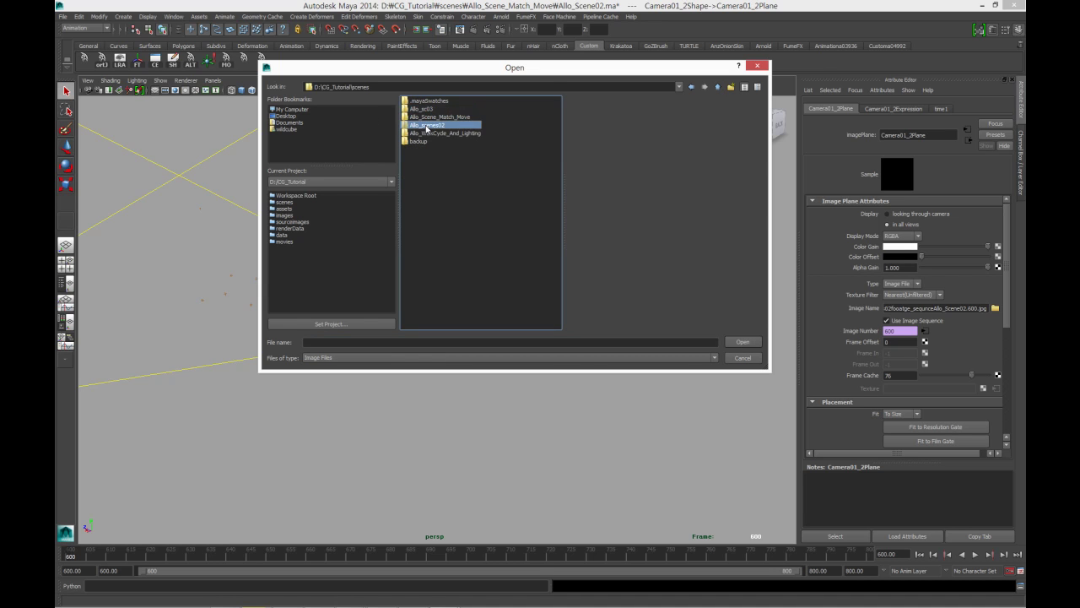
click(414, 102)
double_click(415, 102)
click(417, 102)
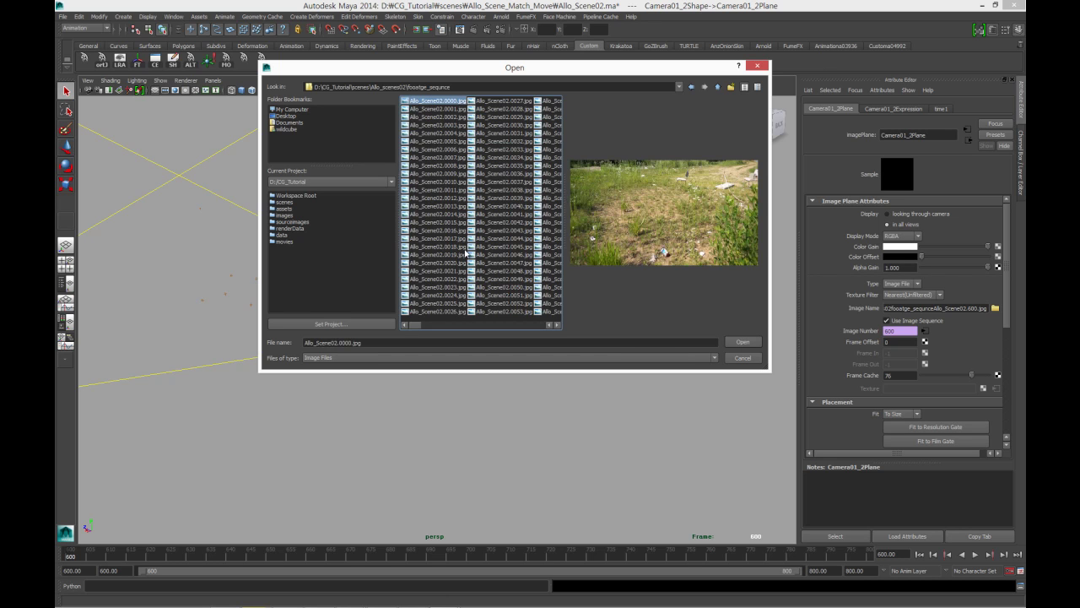
click(735, 344)
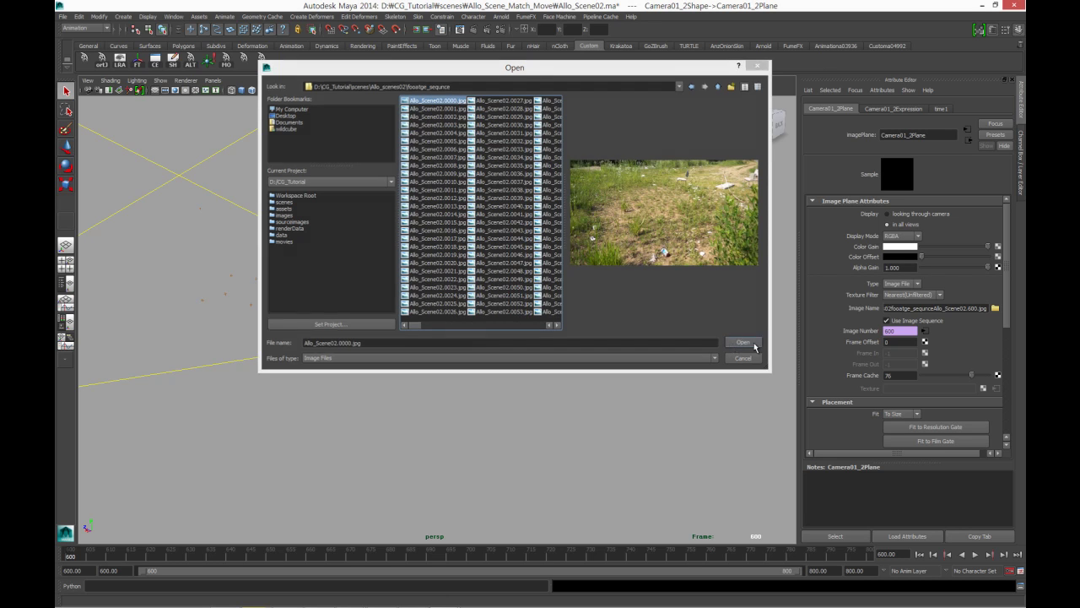
click(902, 322)
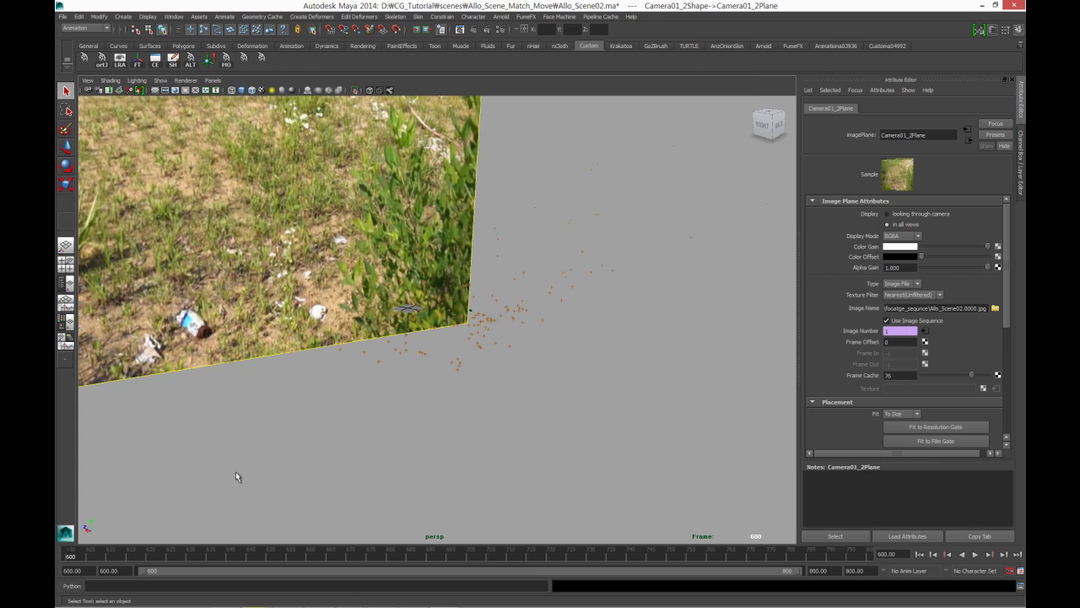
Look through Camera01_2 and play the shot to check the track, stopping around frame 756
click(213, 80)
mouse_move(229, 90)
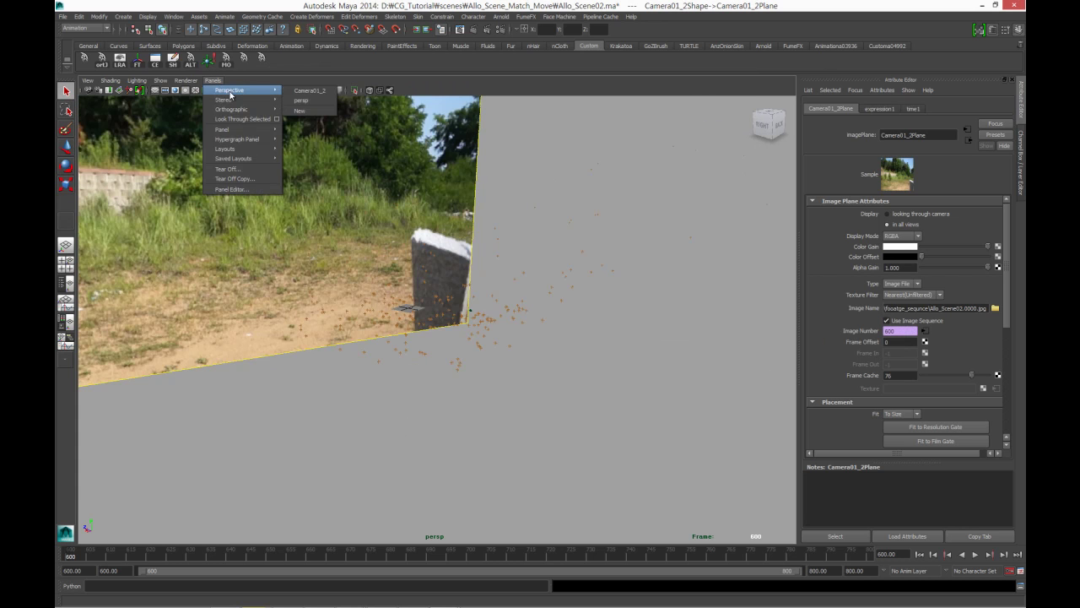
click(336, 90)
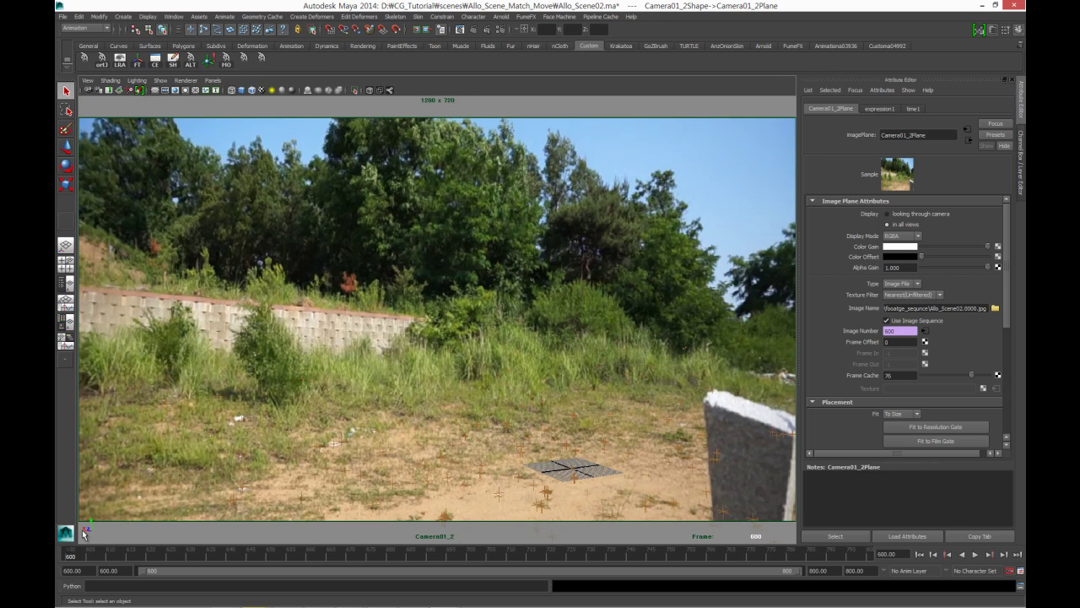
click(91, 539)
drag(80, 554, 201, 551)
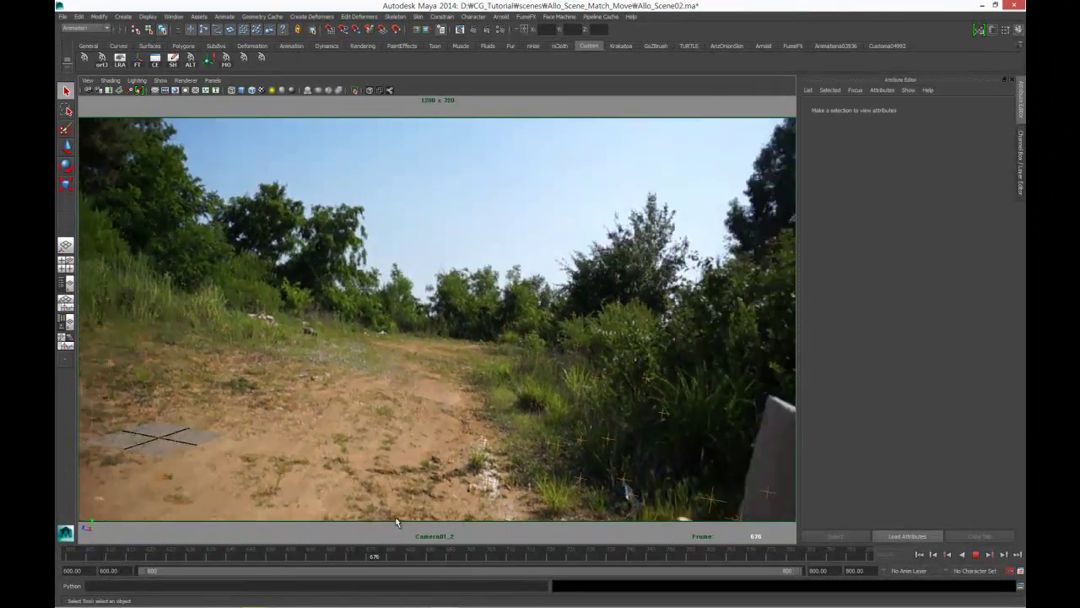
key(Escape)
drag(196, 353, 540, 522)
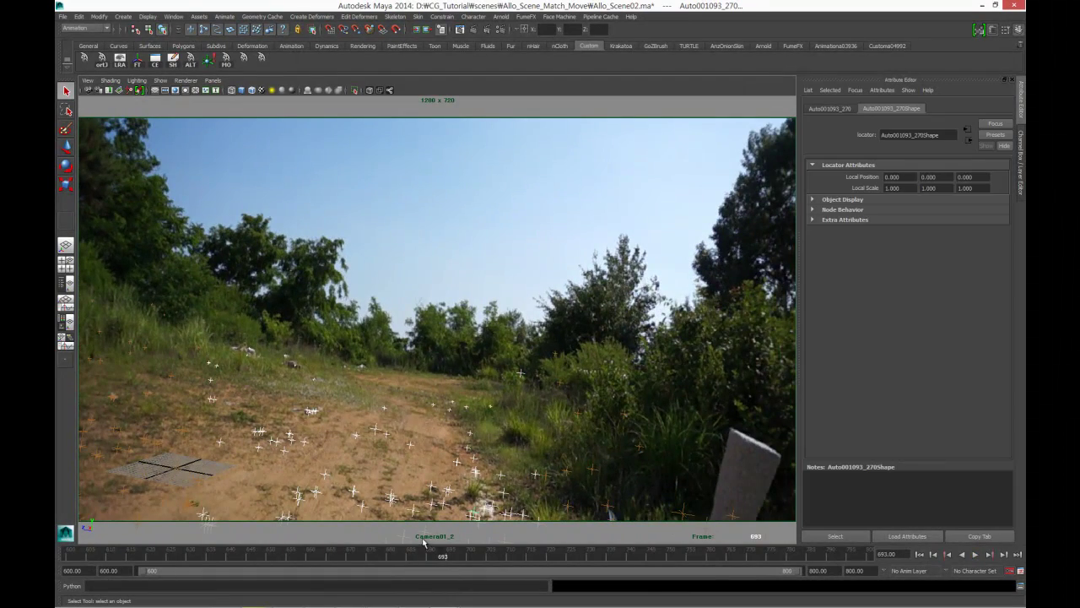
key(alt+v)
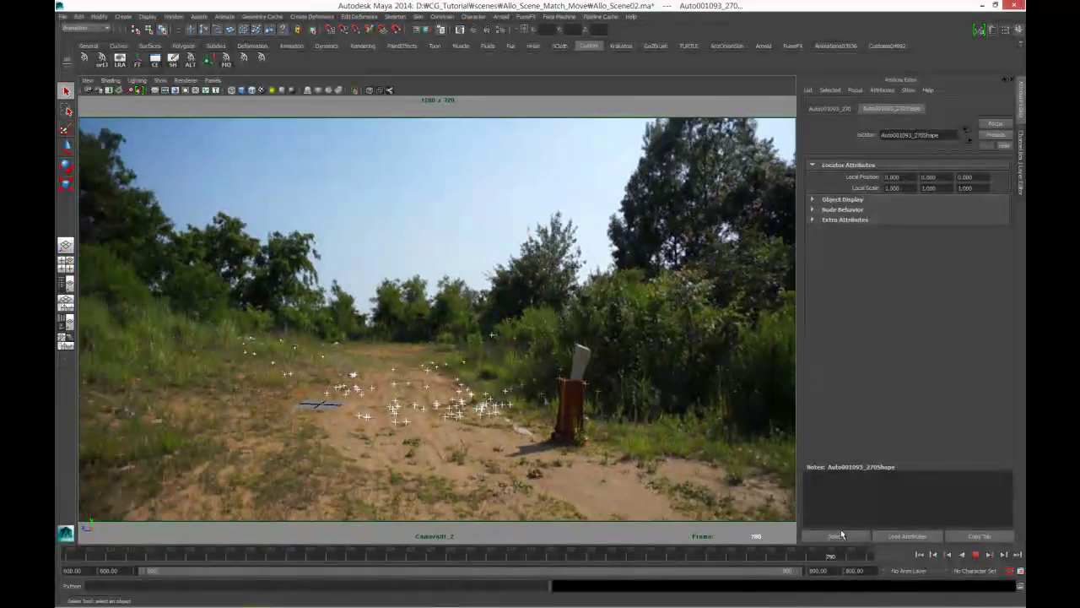
key(alt+v)
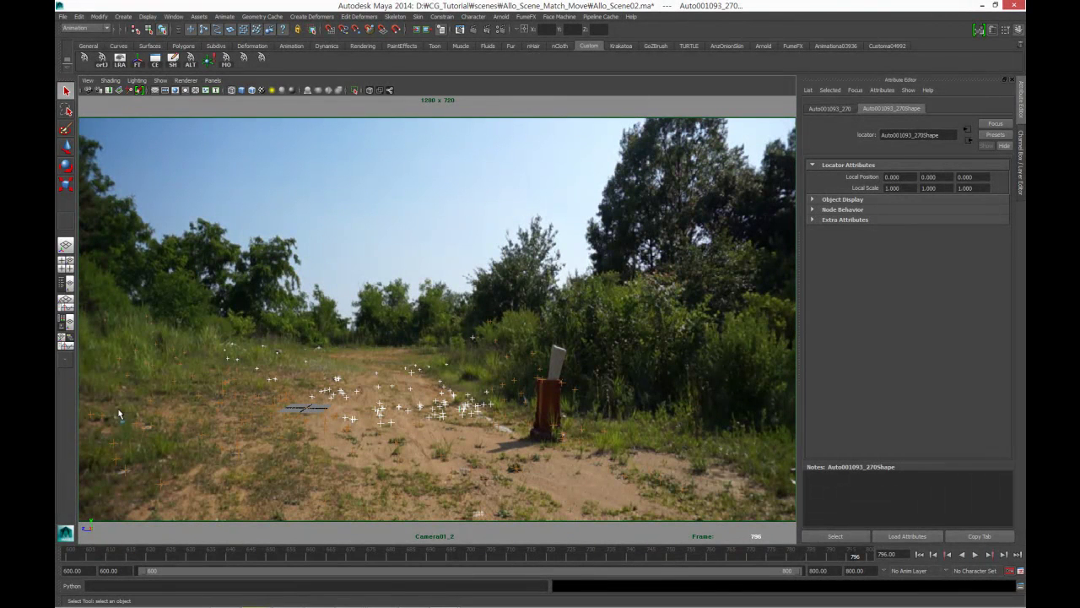
drag(863, 558, 226, 582)
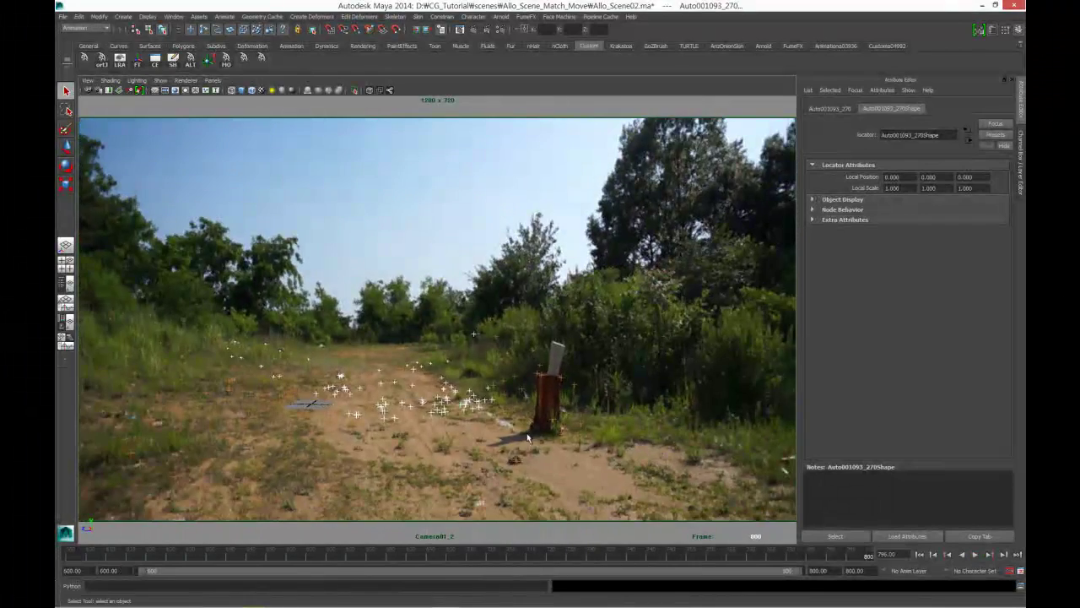
key(space)
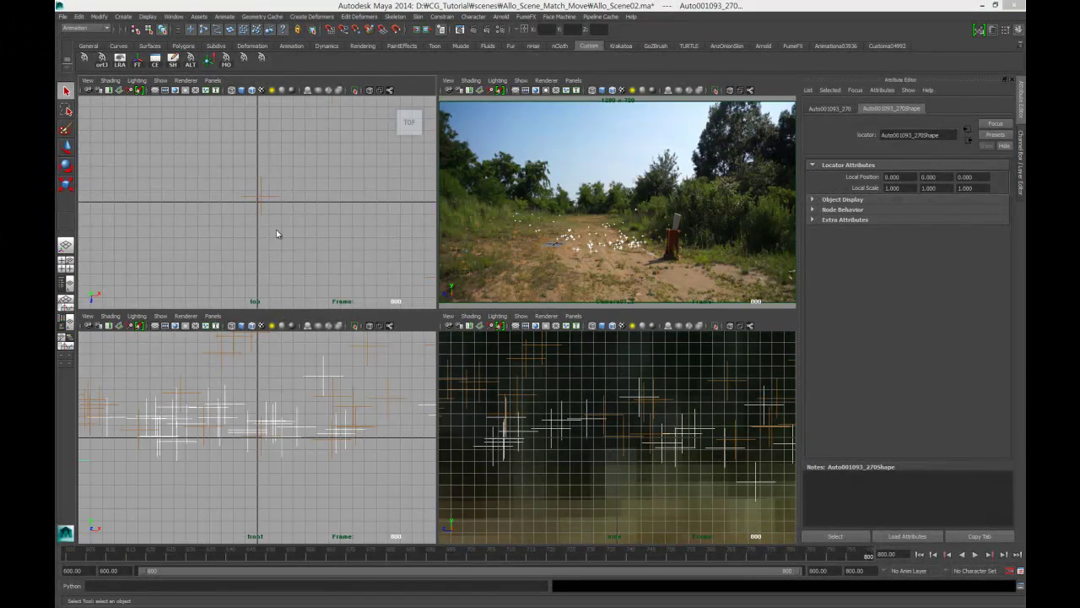
Orbit the perspective view to see the image plane card from outside, beside the locator cloud
drag(276, 230, 295, 225)
key(space)
mouse_move(342, 260)
alt+mouse_down()
mouse_move(334, 283)
mouse_move(396, 270)
alt+mouse_up()
key(space)
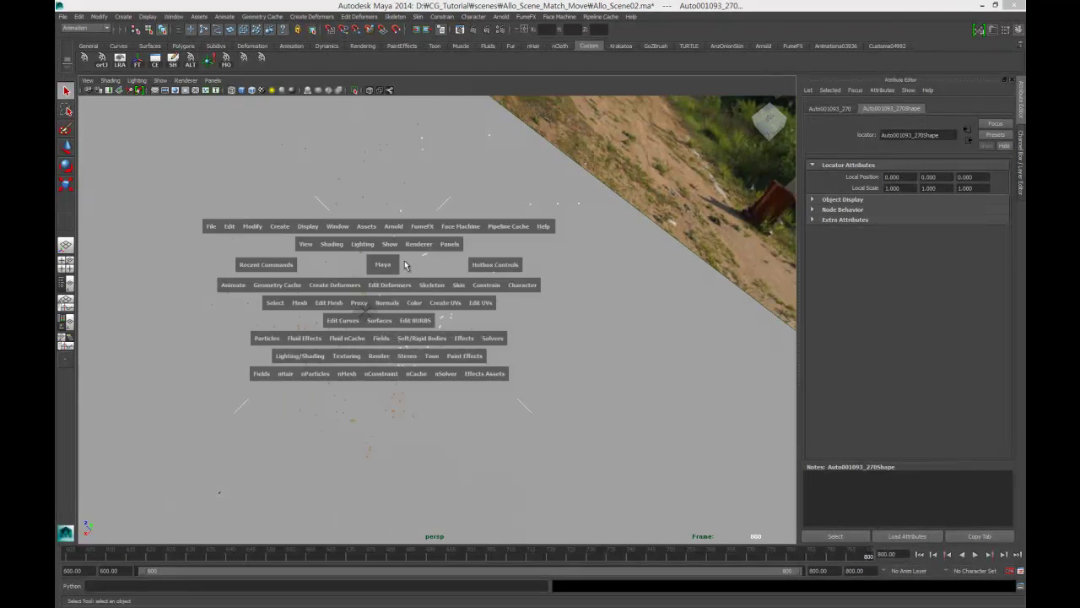
click(619, 216)
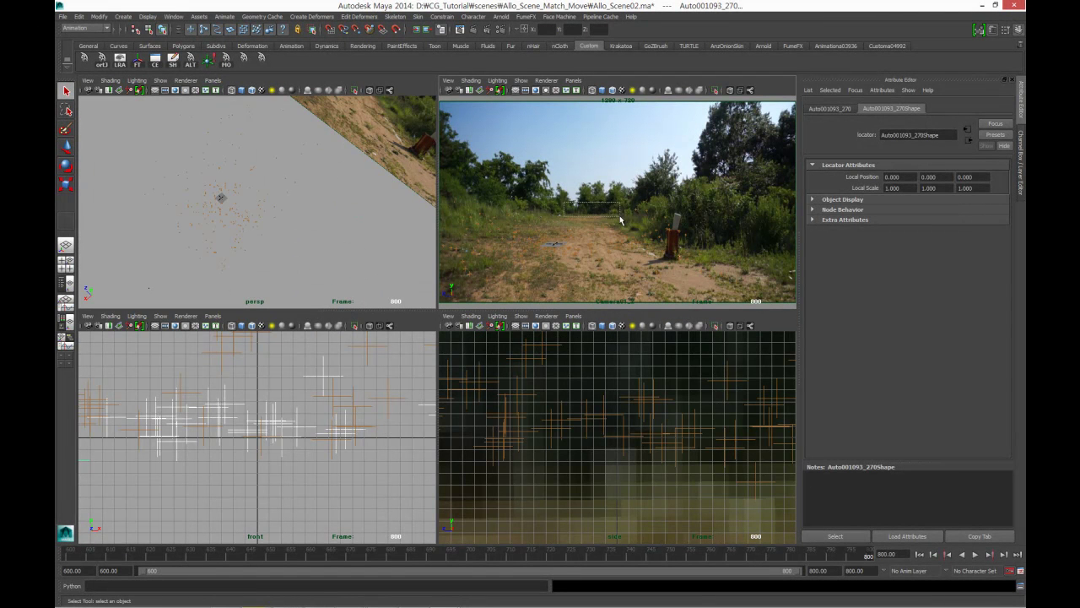
click(572, 217)
click(582, 220)
mouse_move(290, 195)
alt+mouse_down()
mouse_move(211, 186)
mouse_move(307, 179)
alt+mouse_up()
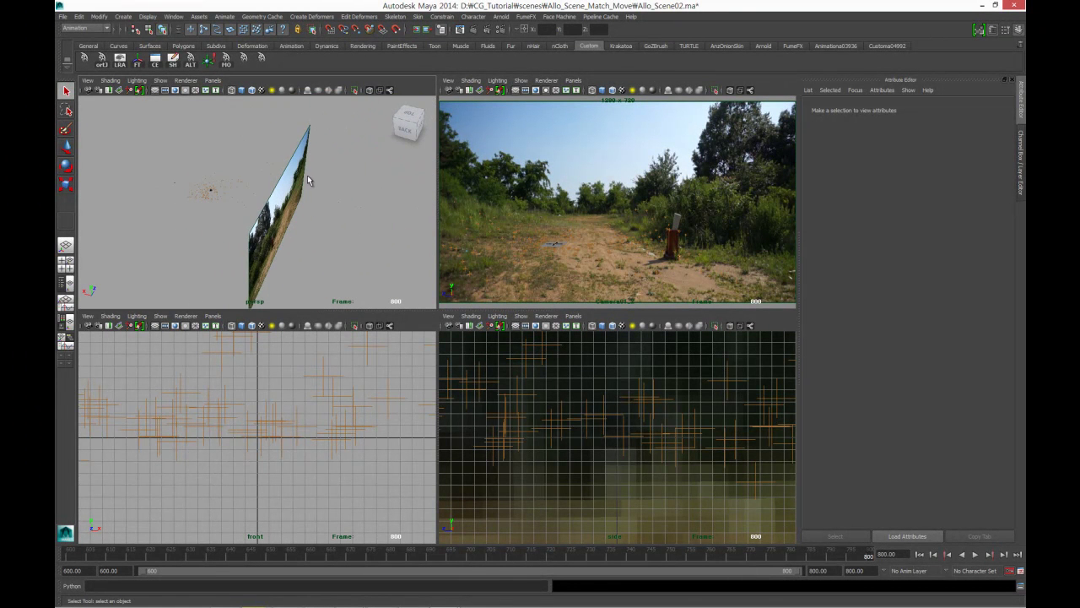
click(417, 241)
mouse_move(357, 229)
alt+mouse_down()
mouse_move(256, 237)
mouse_move(308, 253)
alt+mouse_up()
Try image plane depths of 20000 and then 2000, orbiting to bring the card into view
click(295, 236)
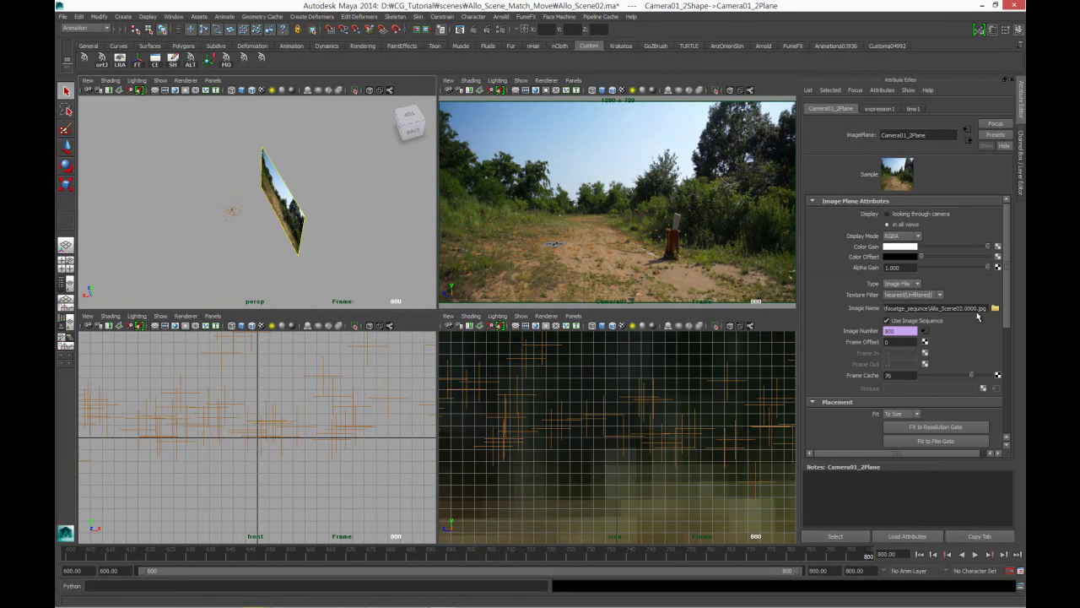
scroll(1004, 287, down, 3)
scroll(945, 337, down, 2)
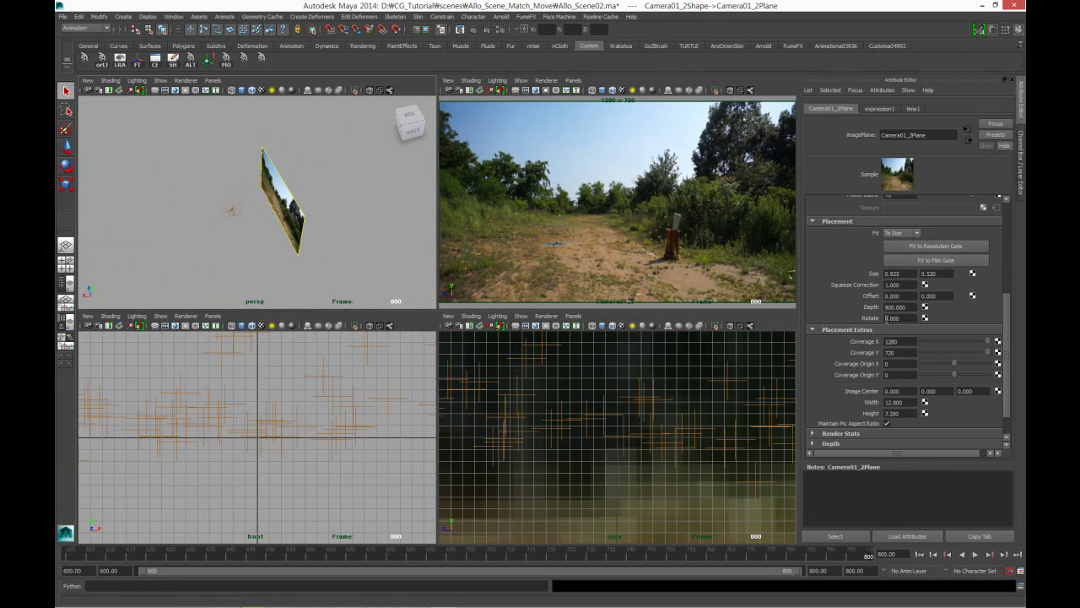
click(887, 306)
text(20000.000)
key(Return)
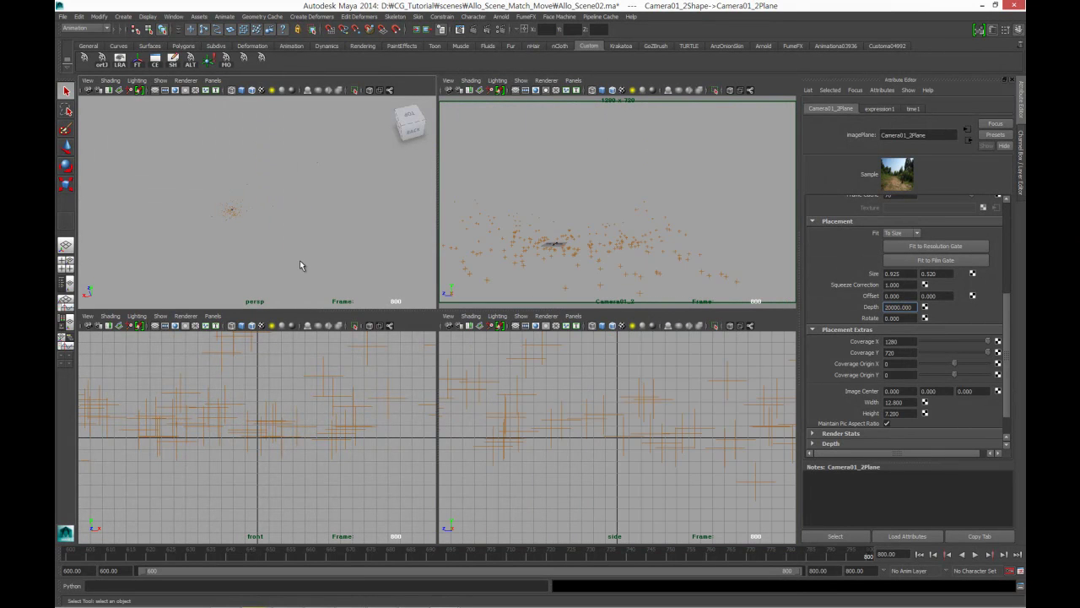
alt+right_drag(272, 250, 192, 255)
key(Return)
alt+drag(225, 236, 441, 253)
click(441, 252)
mouse_move(376, 248)
alt+mouse_down()
mouse_move(238, 248)
mouse_move(596, 349)
alt+mouse_up()
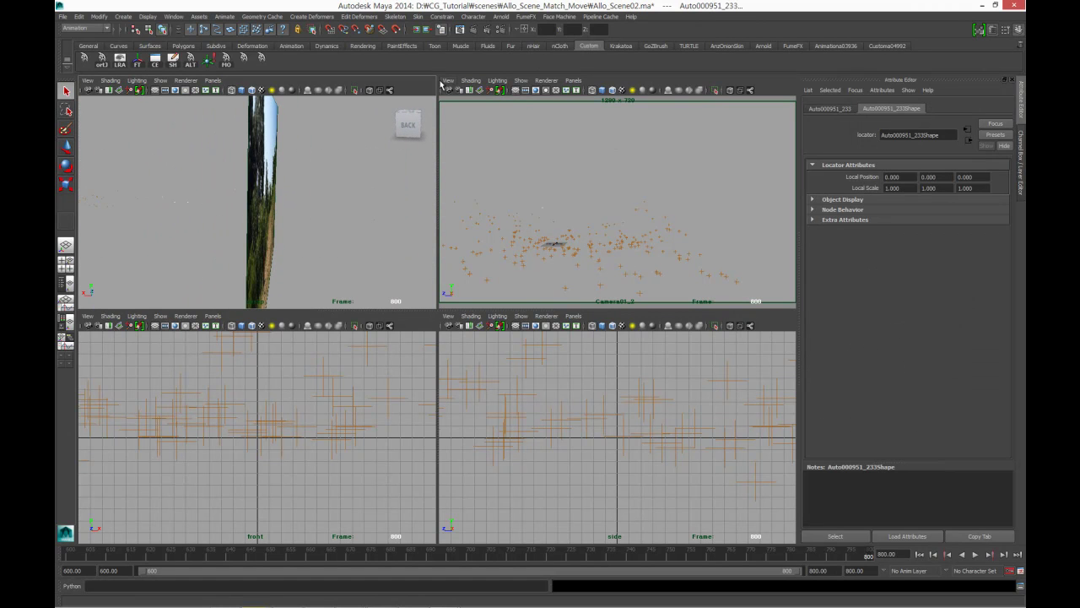
Set Camera01_2Shape's far clip plane to 100000 and near clip plane to 0.1
key(space)
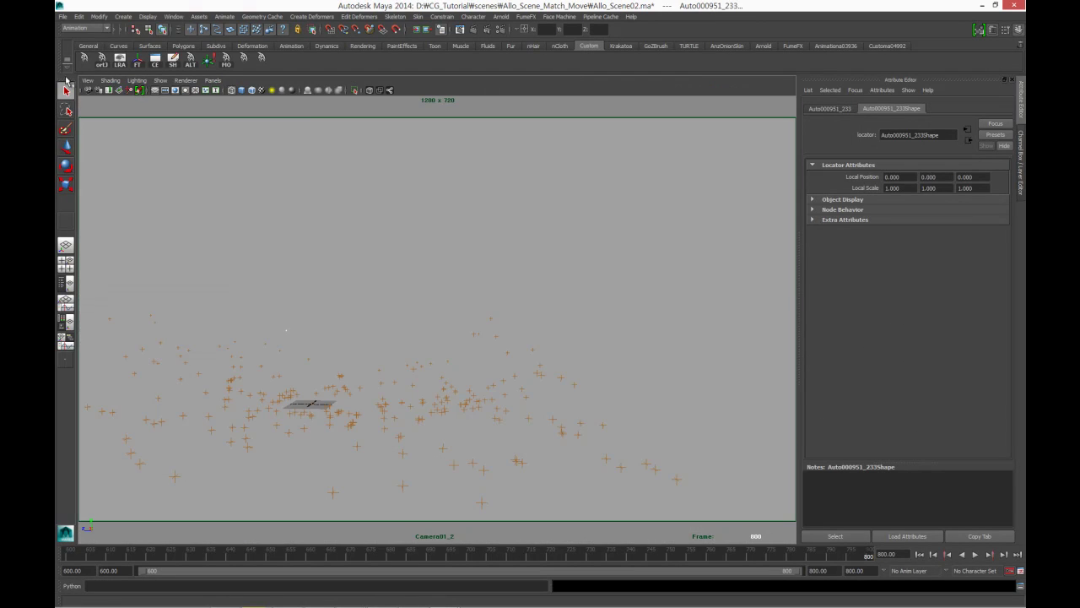
click(88, 91)
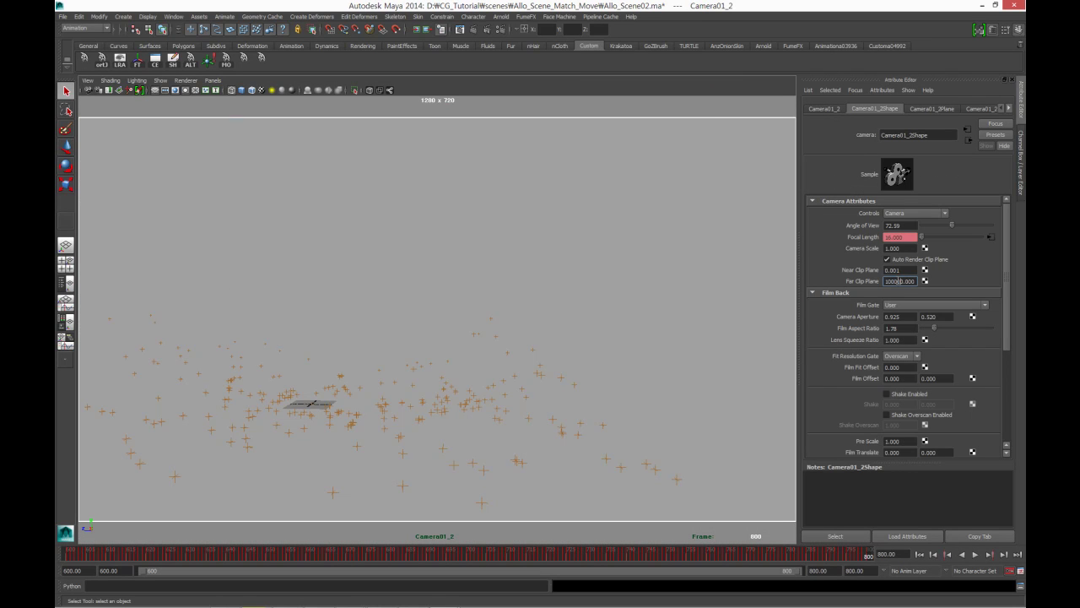
key(Return)
click(895, 270)
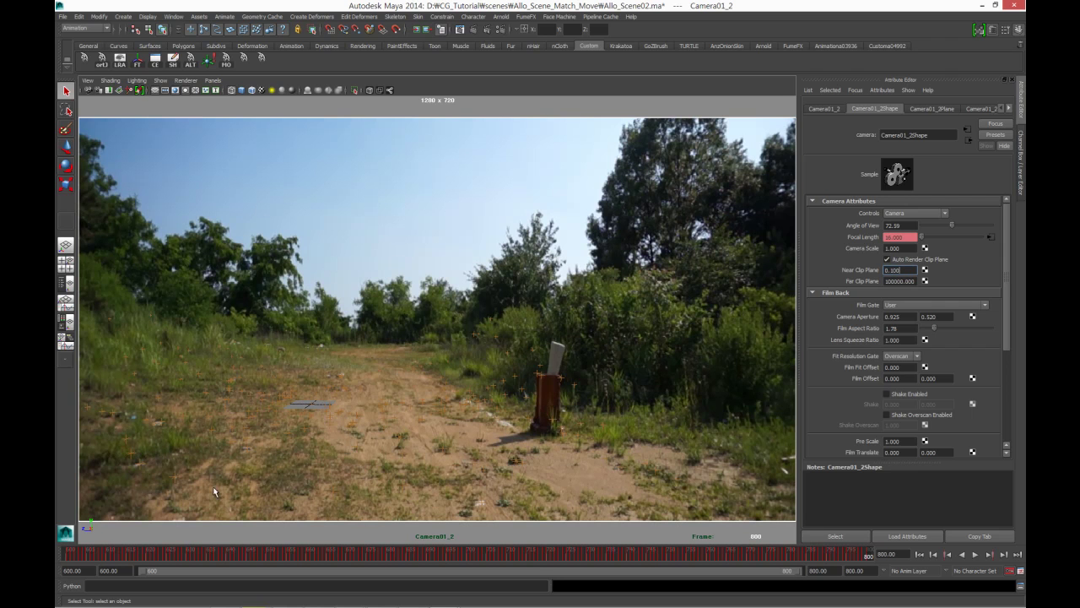
click(404, 354)
key(space)
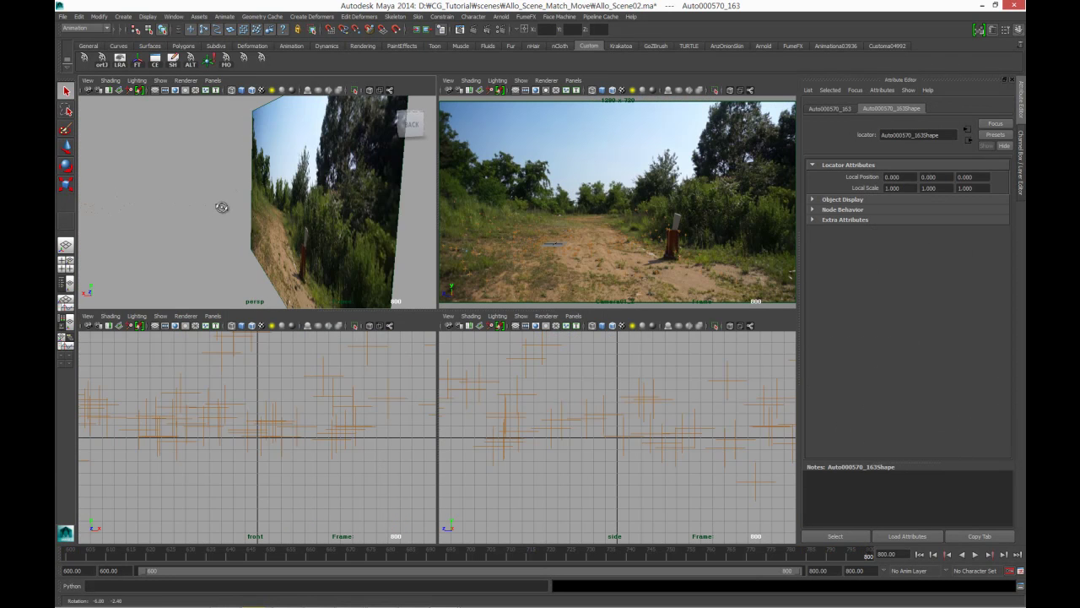
Set Camera01_2Plane's depth to 3000 and scrub the footage back to frame 619 through Camera01_2
alt+drag(200, 209, 412, 224)
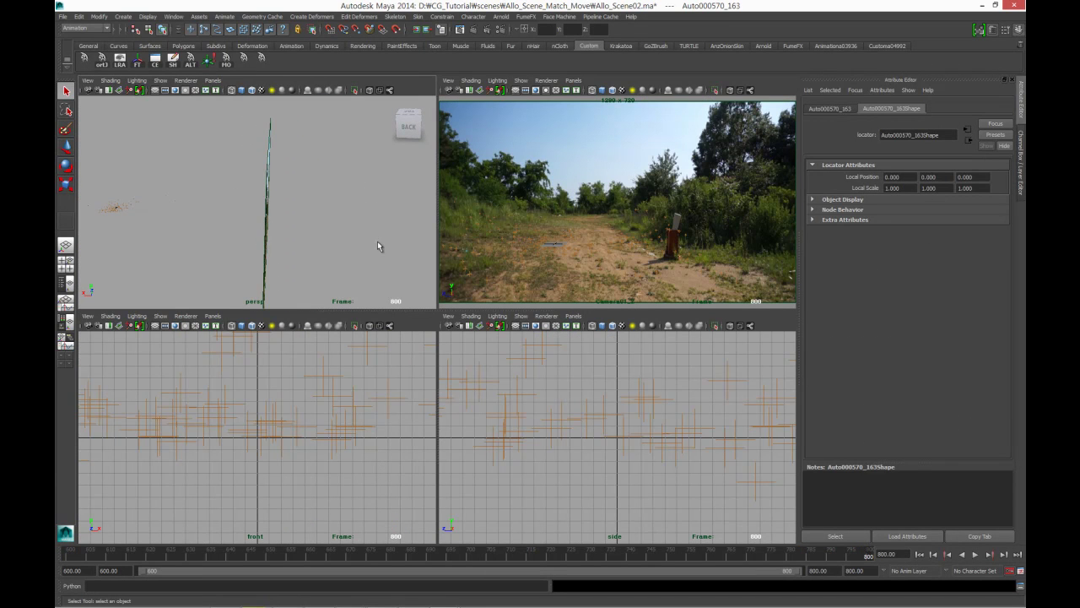
key(space)
mouse_move(284, 246)
alt+mouse_down()
mouse_move(315, 285)
mouse_move(306, 301)
alt+mouse_up()
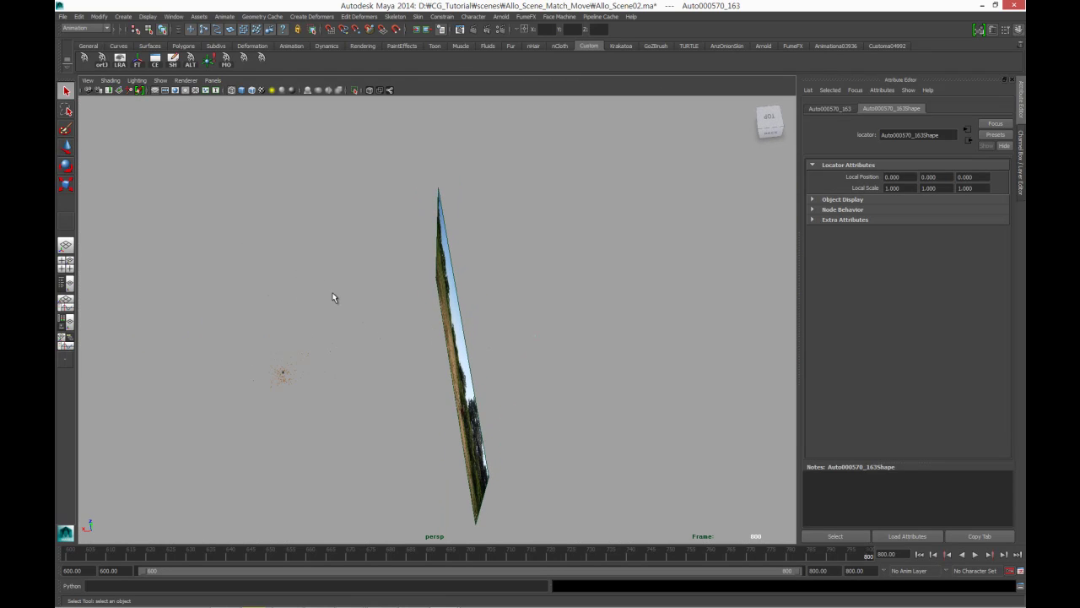
key(space)
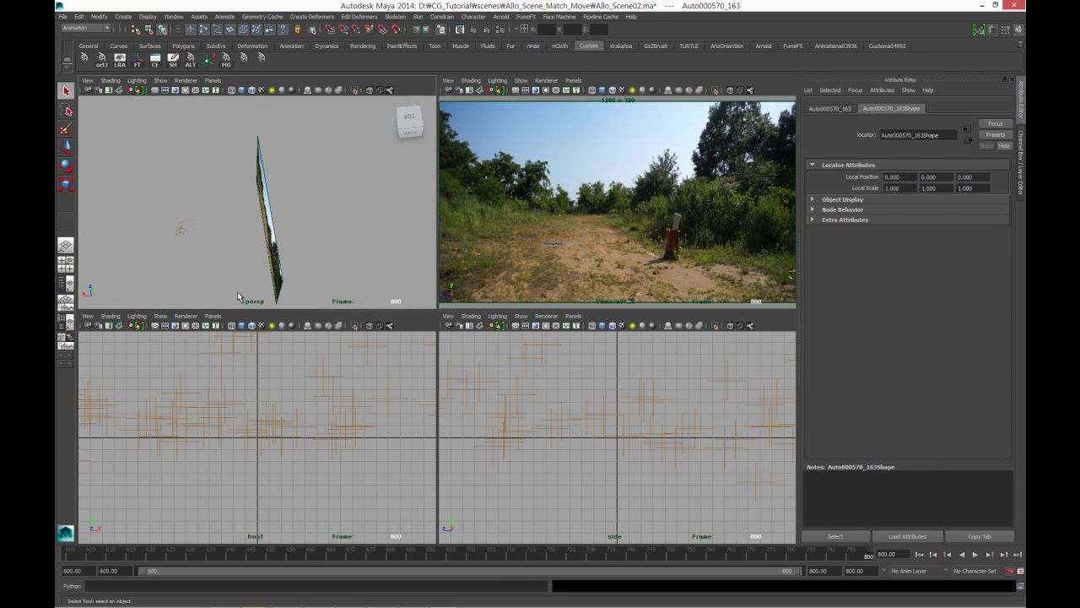
key(r)
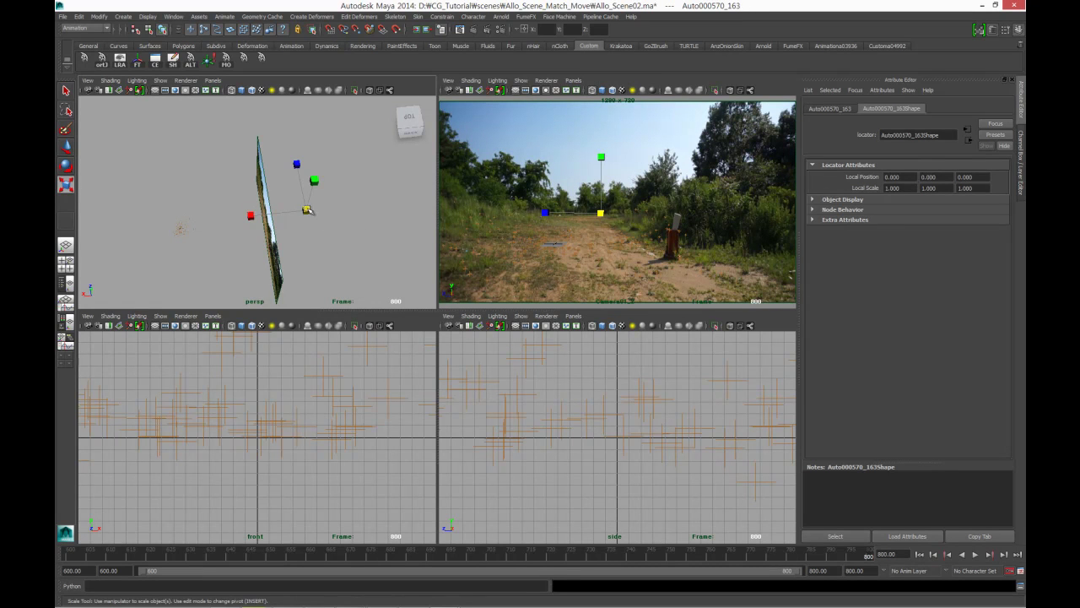
click(268, 244)
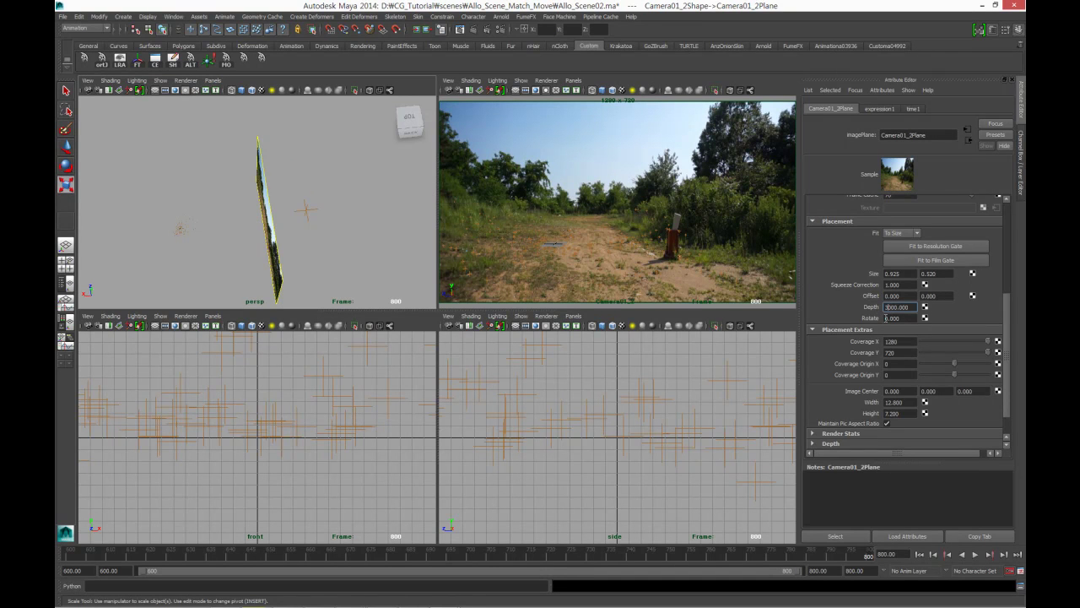
text(3)
key(Return)
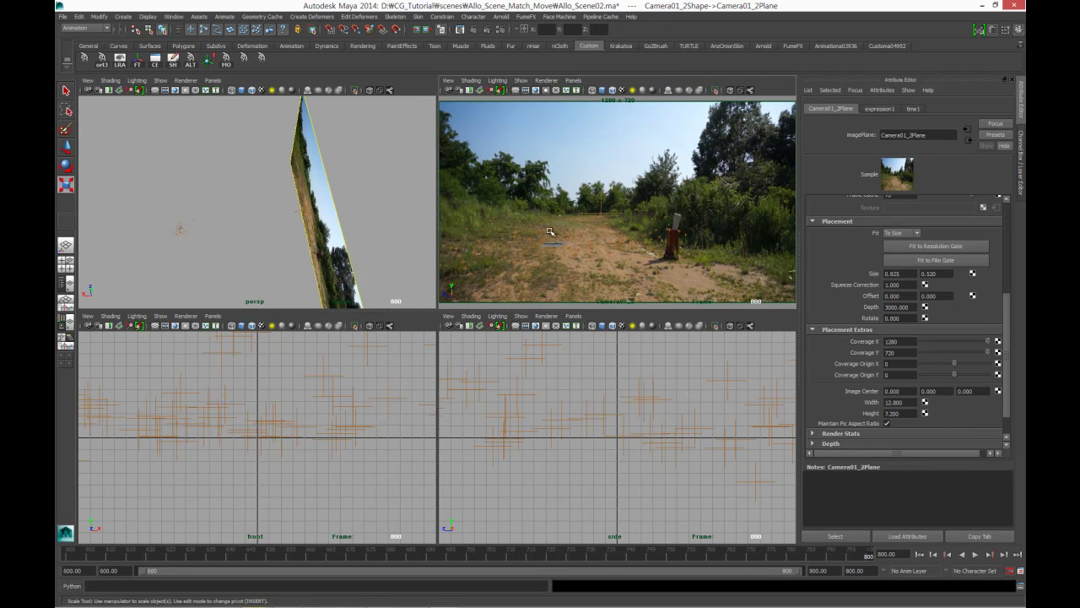
key(space)
mouse_move(805, 561)
mouse_down()
mouse_move(119, 571)
mouse_move(582, 557)
mouse_up()
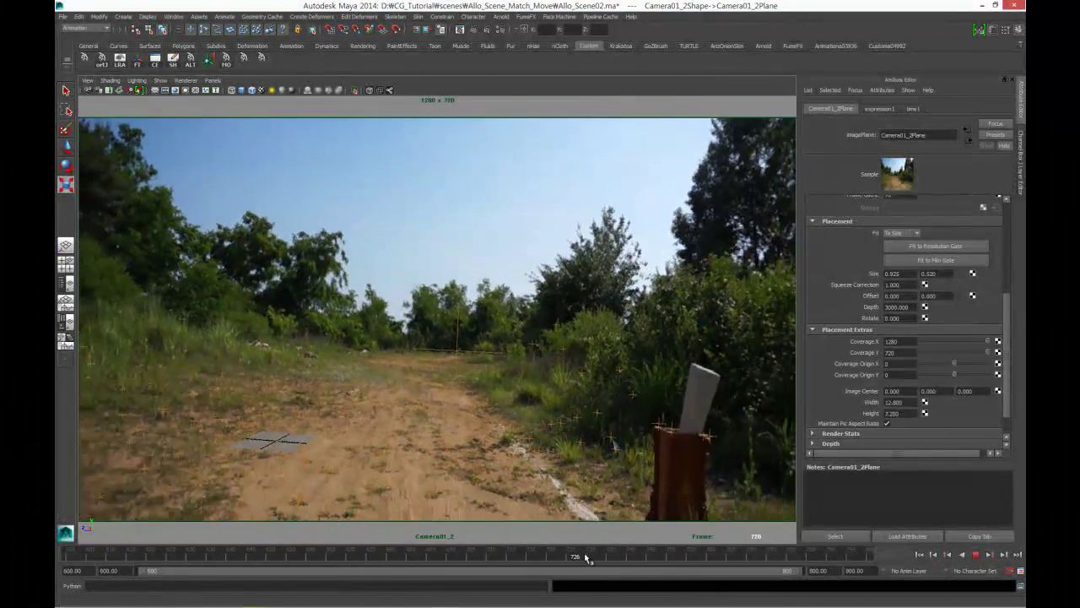
key(Escape)
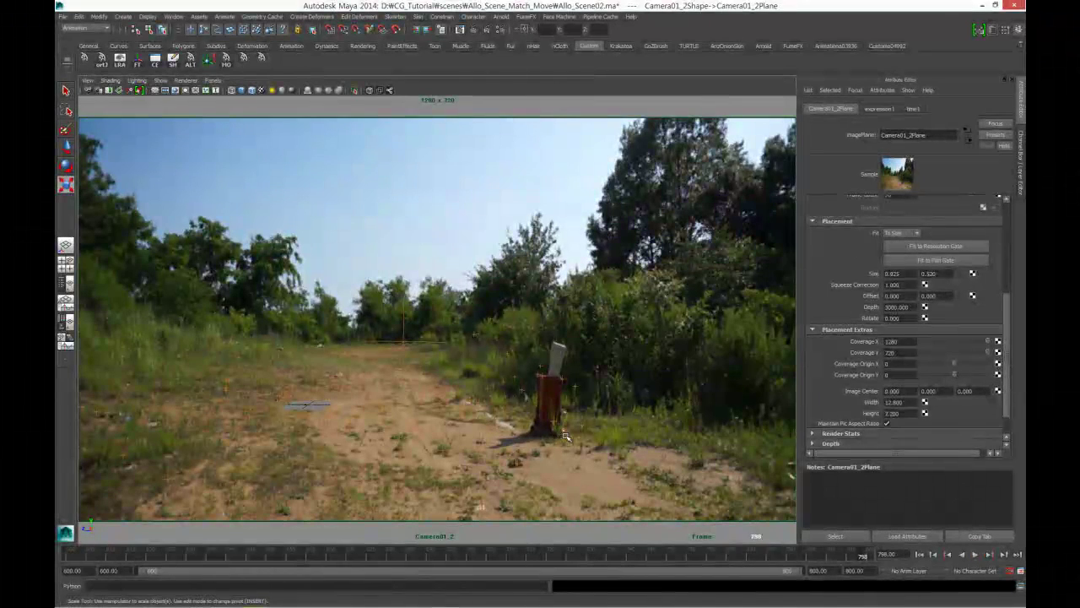
click(565, 435)
mouse_move(538, 557)
mouse_down()
mouse_move(662, 546)
mouse_move(798, 554)
mouse_up()
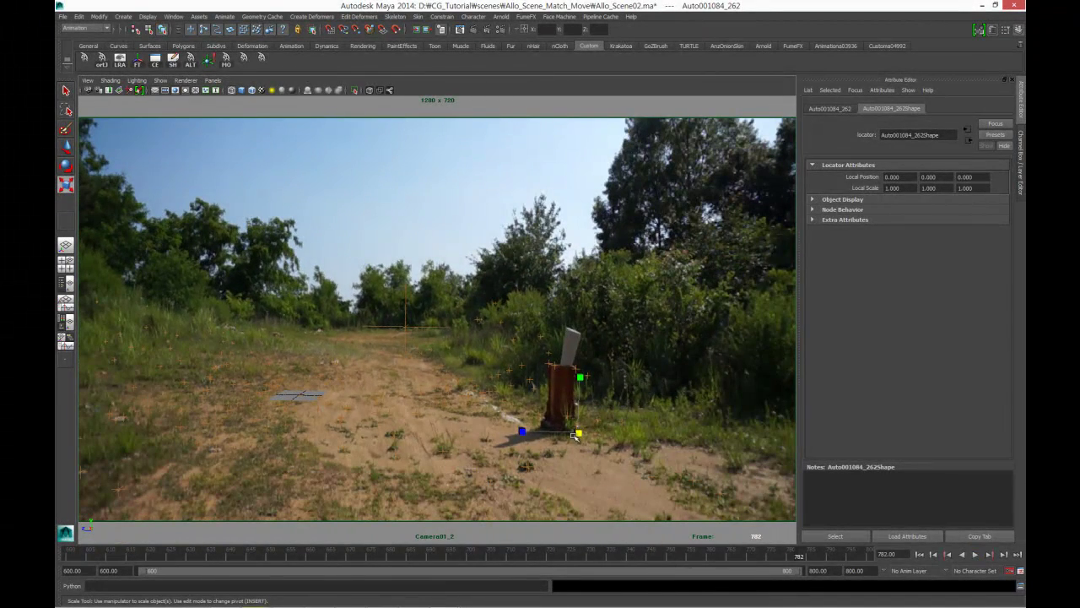
click(574, 436)
click(392, 502)
click(485, 520)
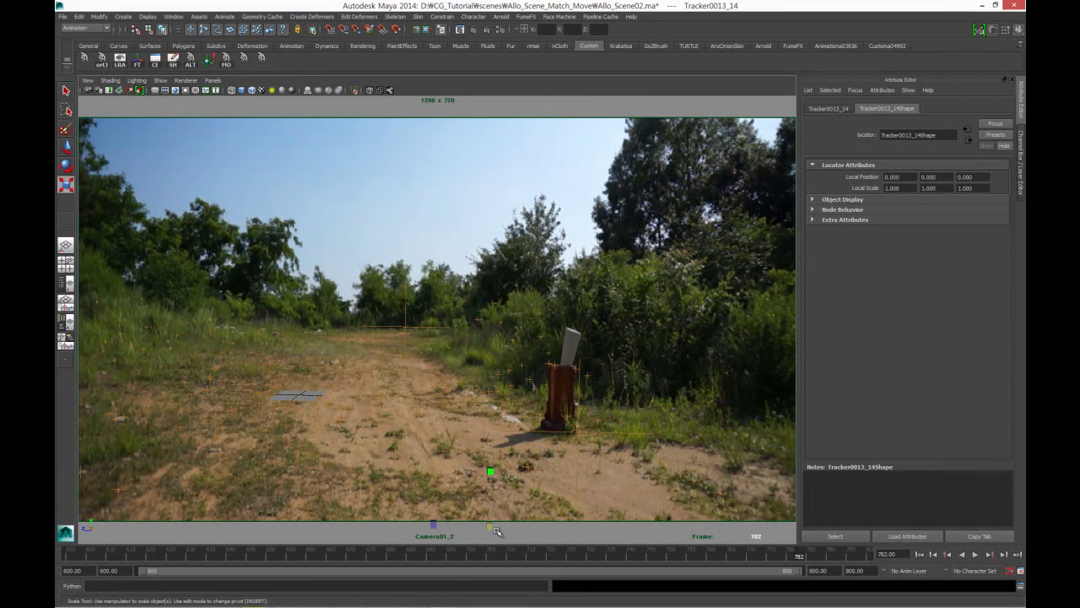
Scale up locator Auto001091_268 at the left of the path and play the shot to check it
drag(827, 554, 869, 555)
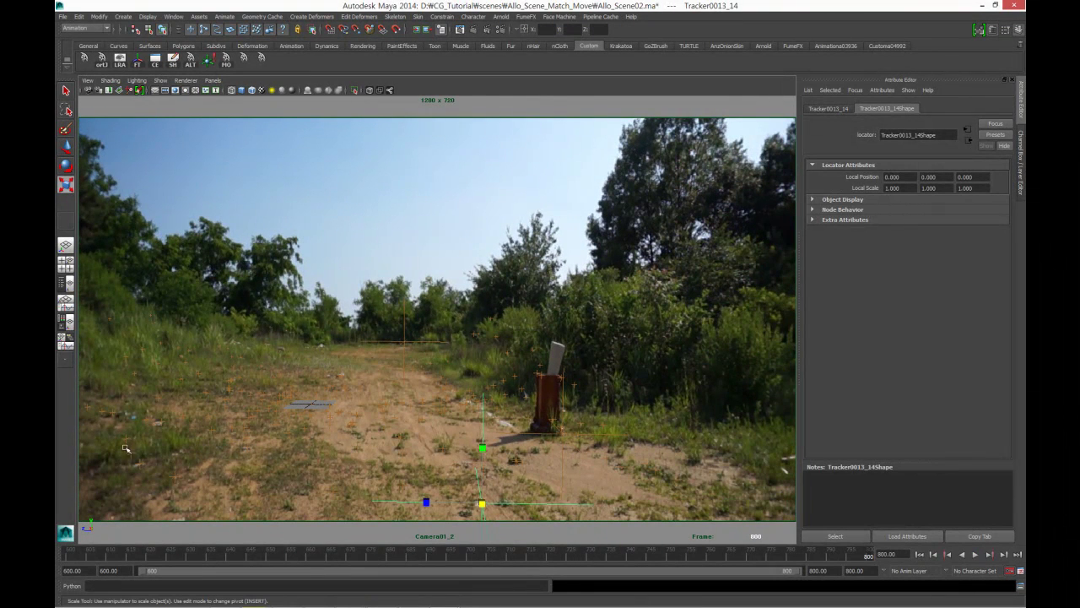
click(110, 414)
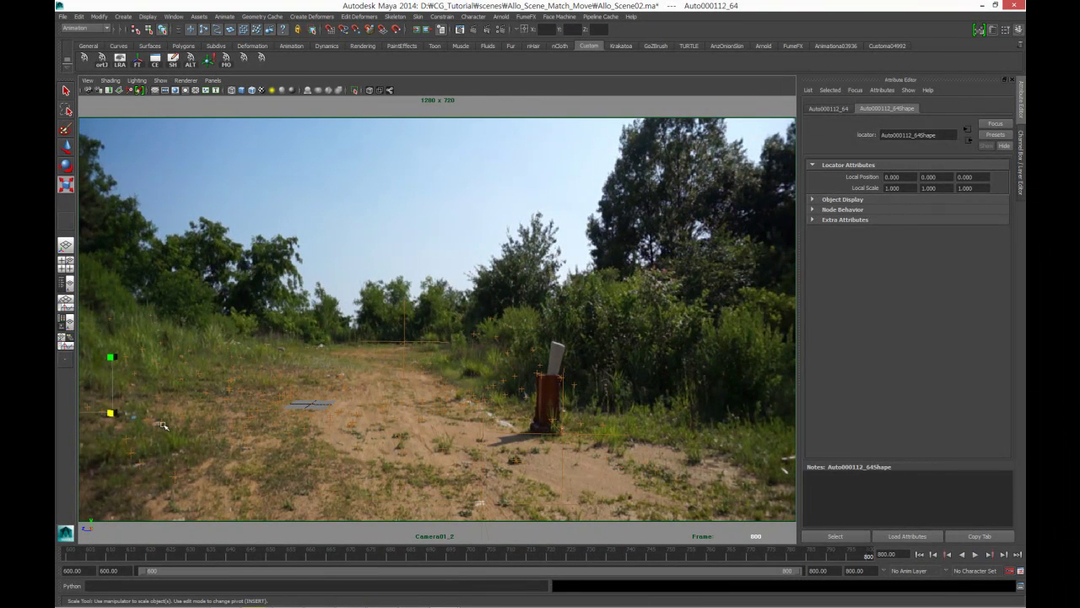
click(160, 422)
key(alt+v)
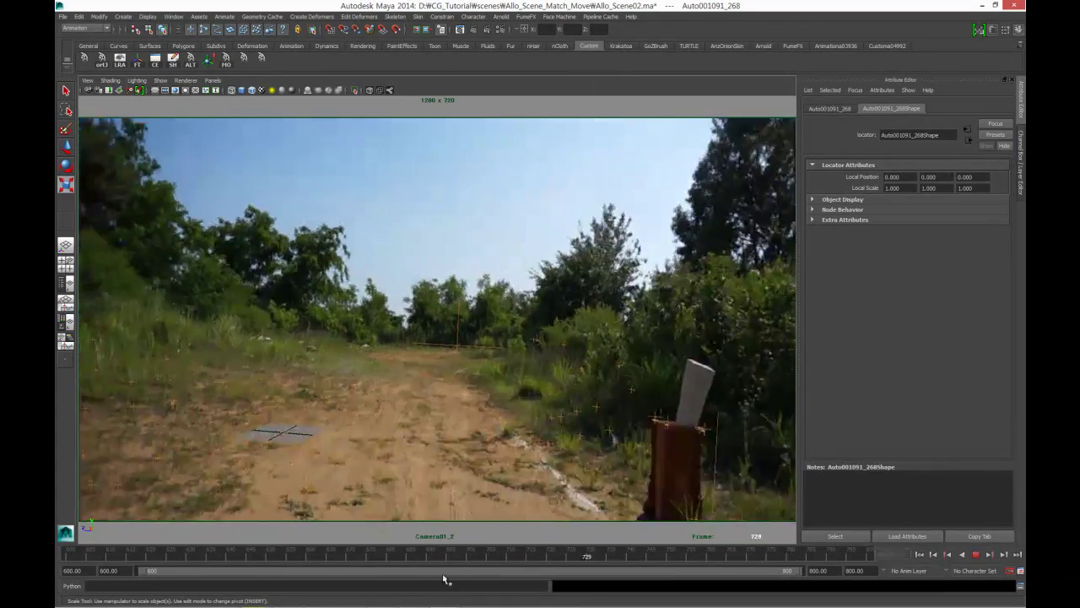
key(alt+shift+v)
key(alt+v)
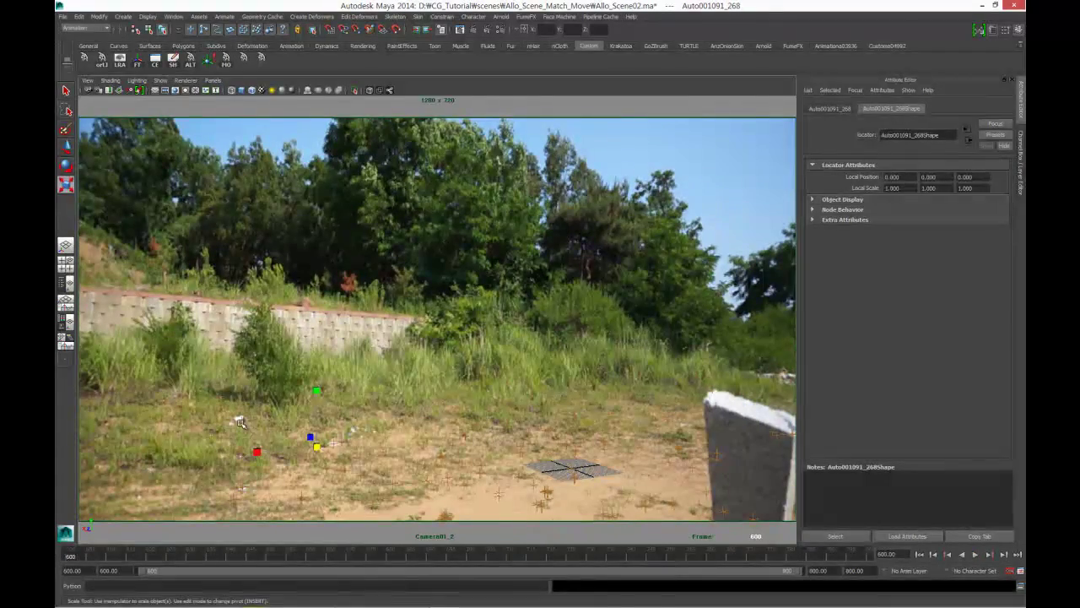
drag(323, 447, 485, 450)
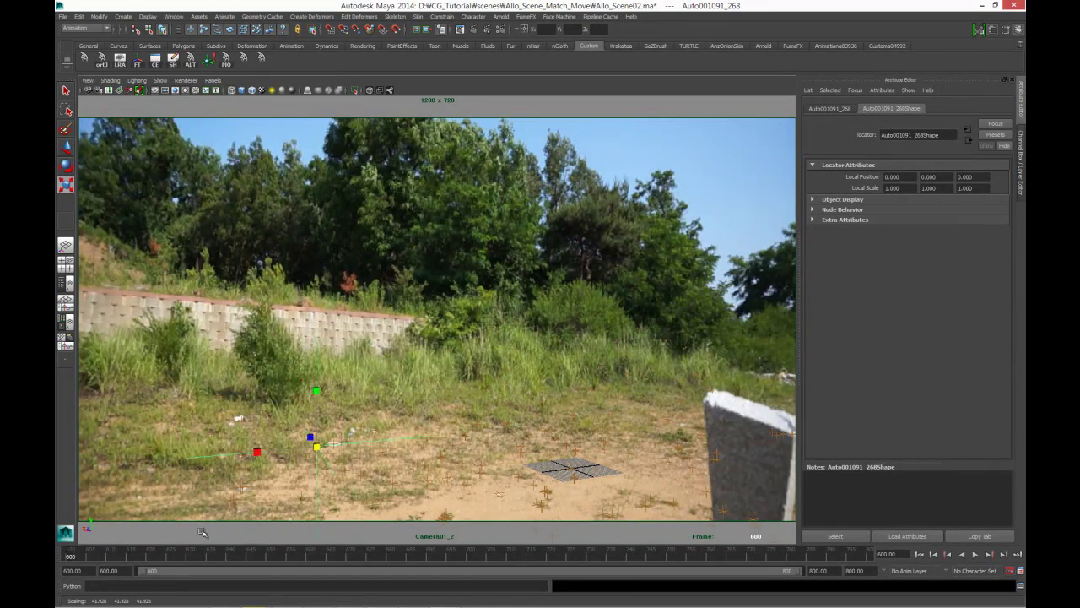
key(alt+v)
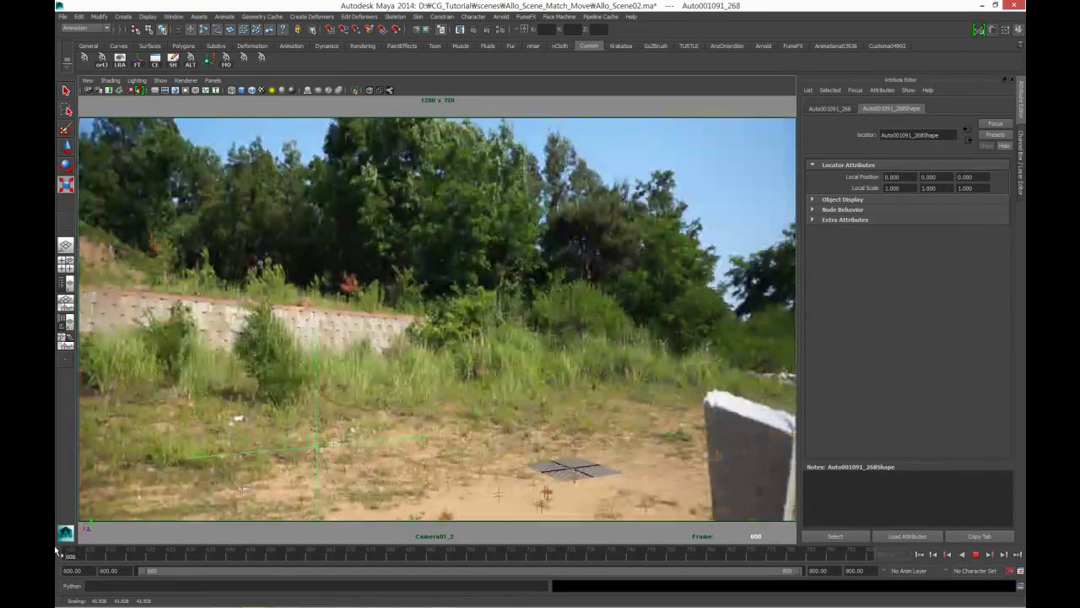
key(Escape)
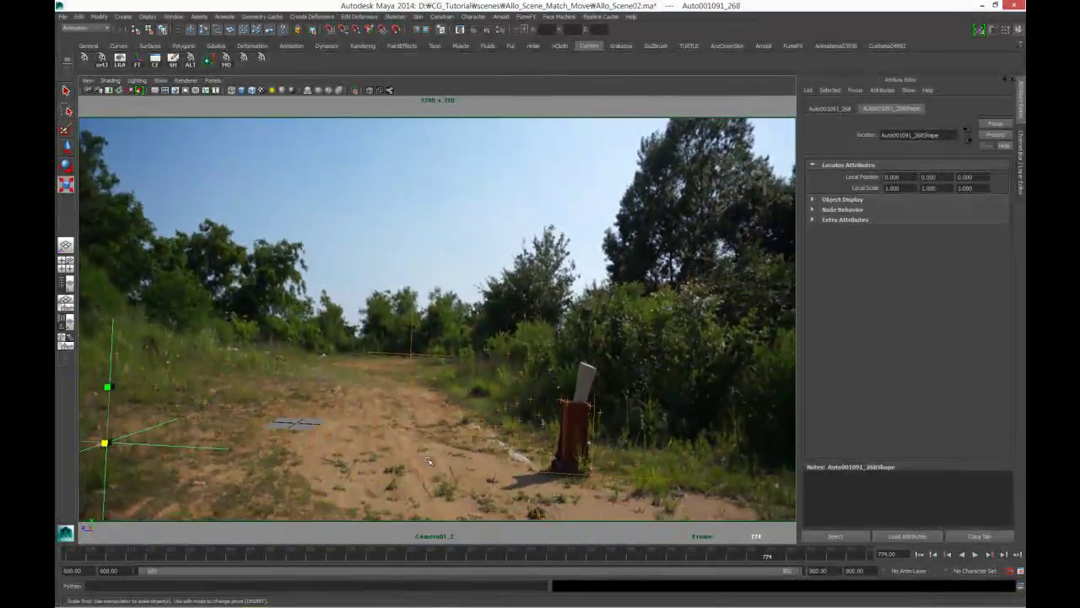
Enlarge two more ground locators to about 1.663, then review them in the perspective view
click(296, 361)
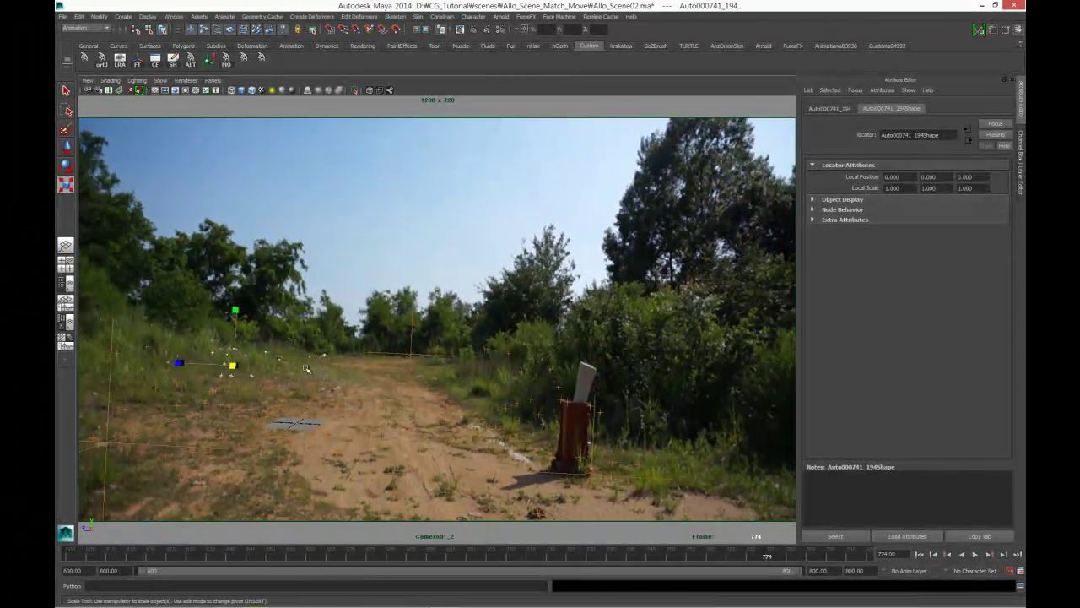
click(282, 359)
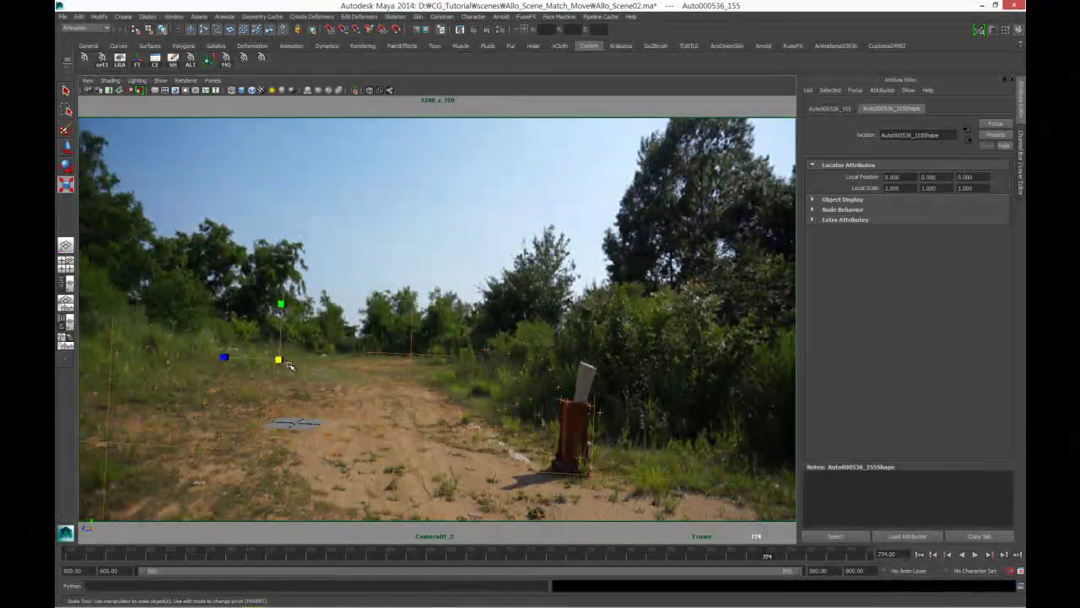
drag(303, 368, 360, 377)
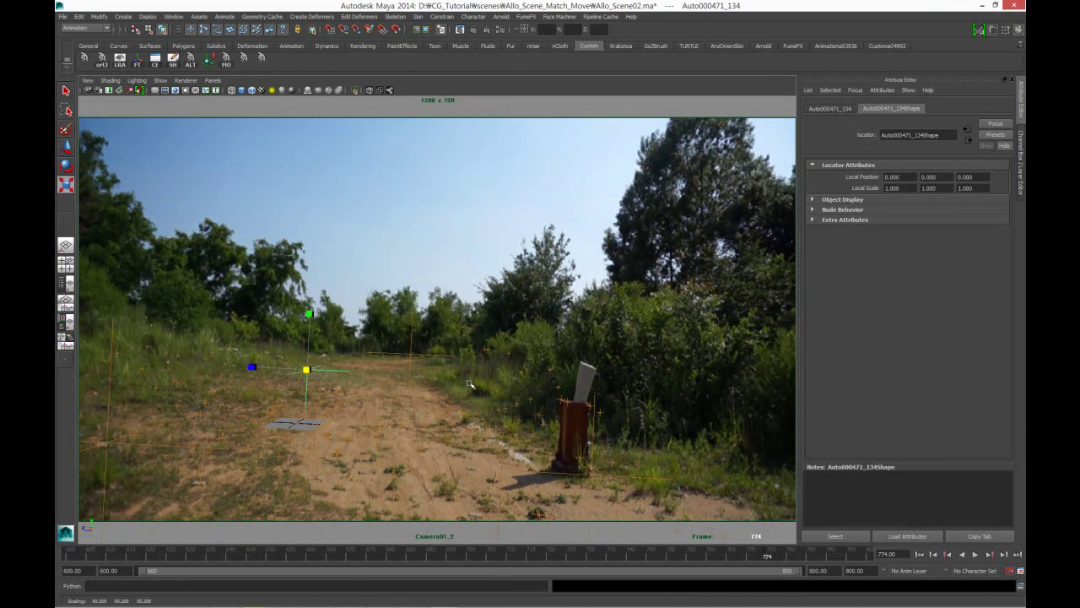
drag(435, 379, 507, 386)
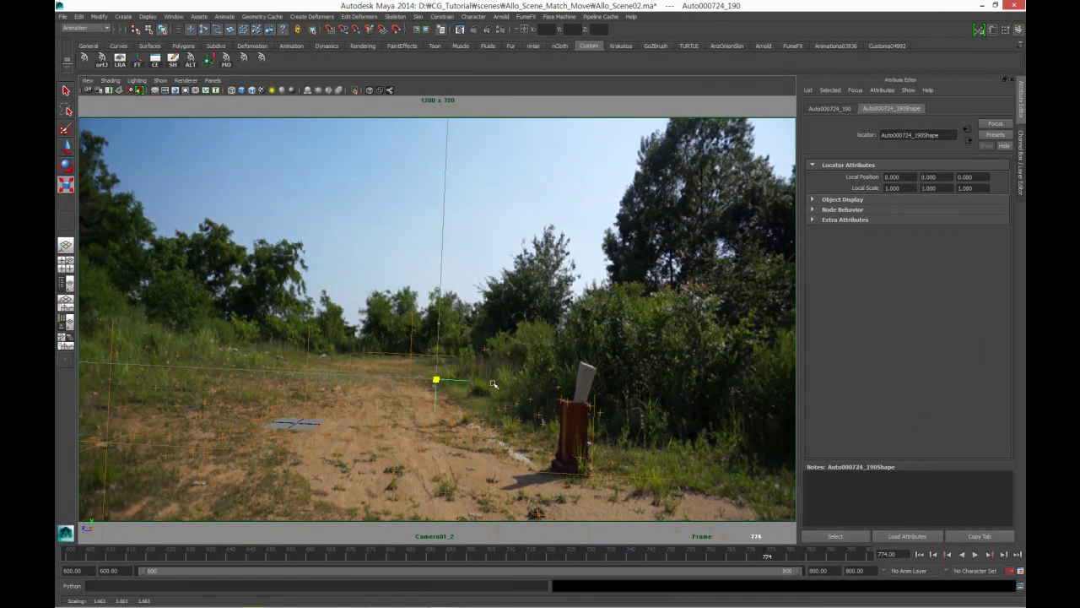
key(alt+v)
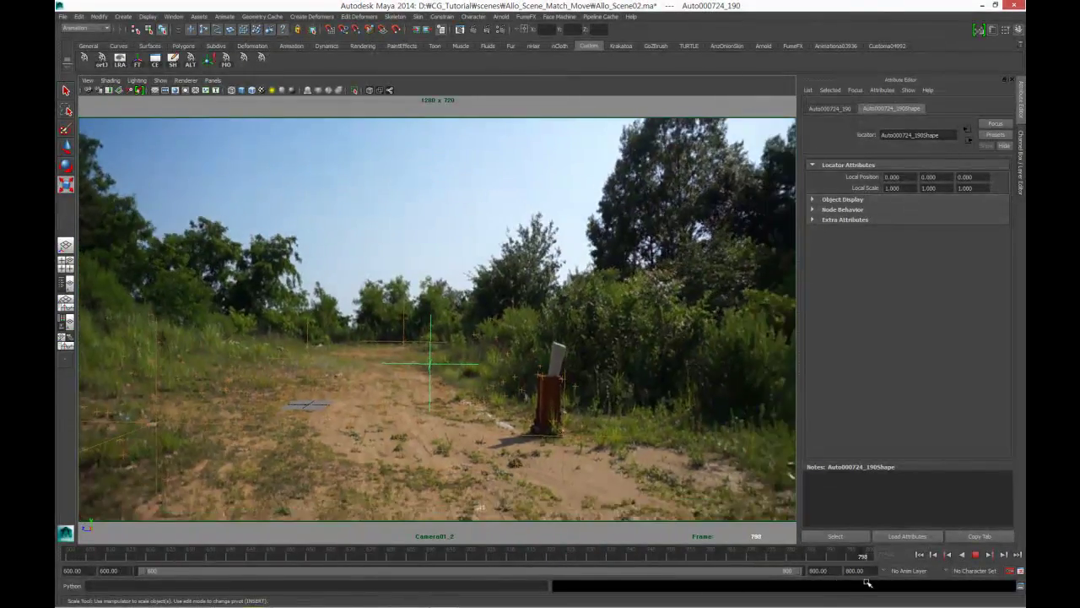
key(alt+v)
key(space)
key(space)
alt+drag(299, 275, 346, 297)
alt+middle_drag(347, 296, 402, 198)
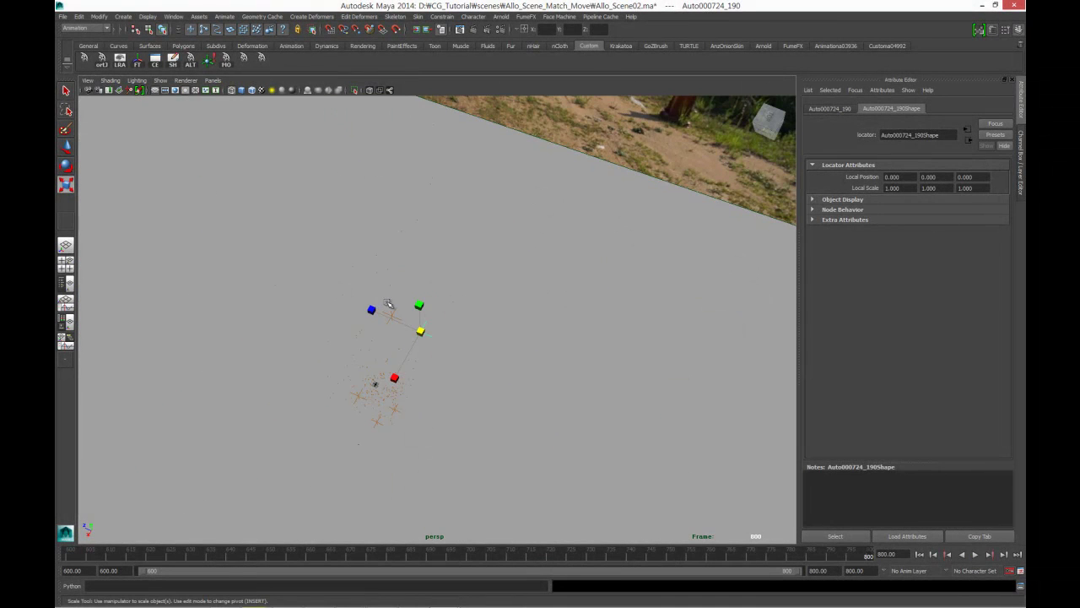
click(409, 326)
mouse_move(392, 314)
alt+mouse_down()
mouse_move(328, 327)
mouse_move(487, 302)
mouse_move(463, 285)
mouse_move(552, 326)
mouse_move(500, 313)
alt+mouse_up()
alt+drag(422, 281, 389, 257)
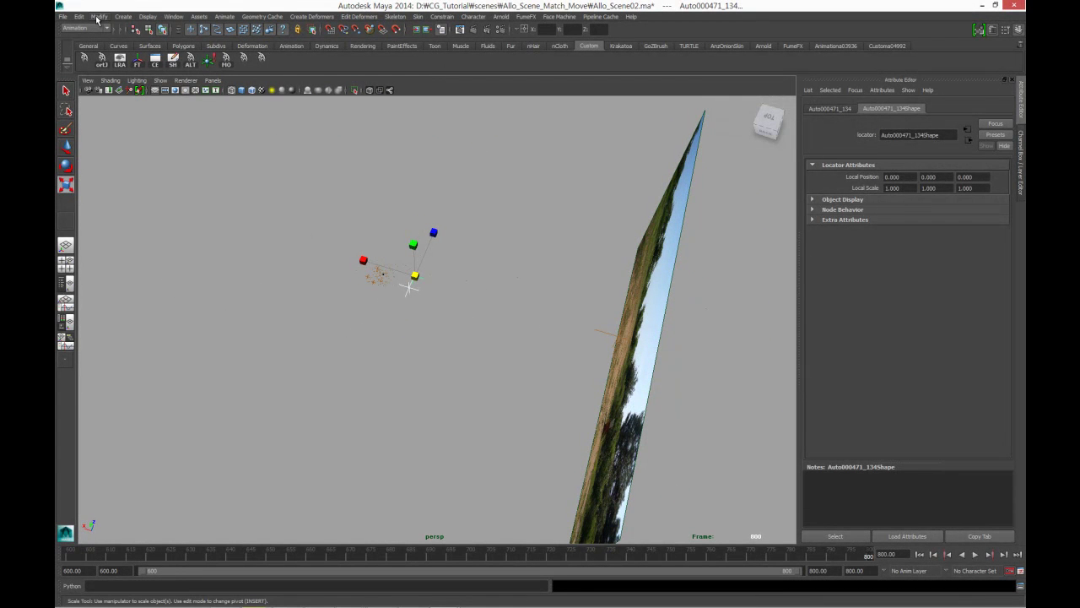
Switch to the Polygons menu set and start the Mesh > Create Polygon Tool
click(84, 28)
click(101, 39)
click(246, 16)
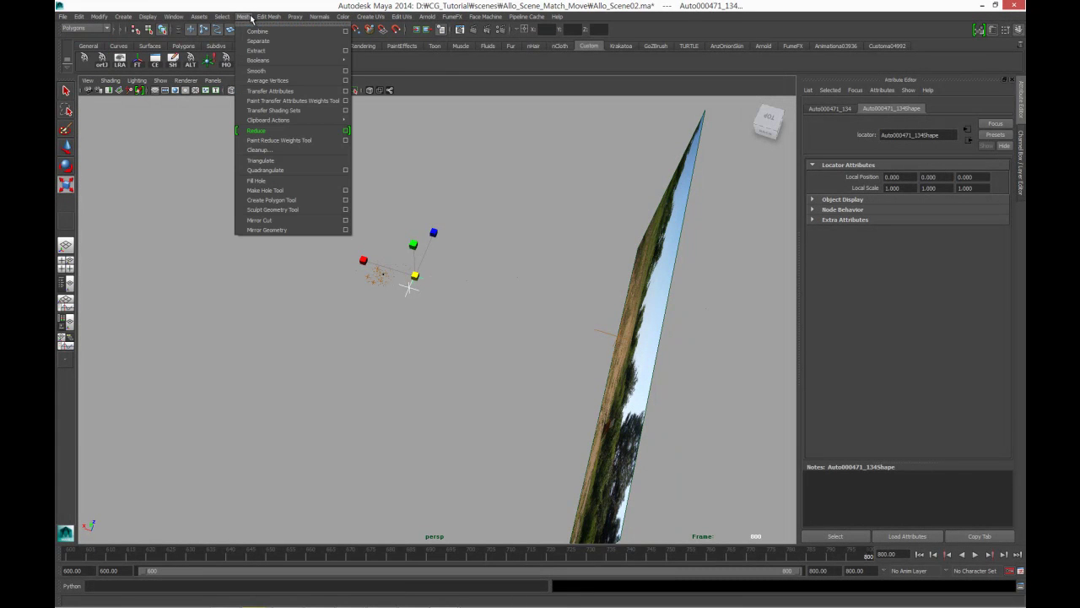
click(247, 17)
click(268, 17)
click(268, 17)
click(246, 17)
click(287, 200)
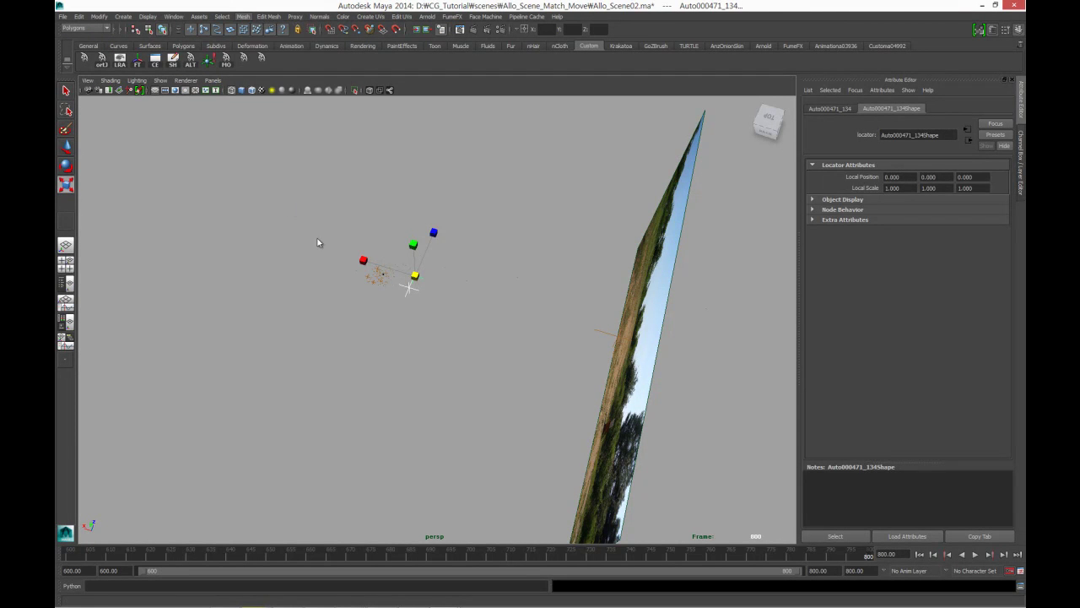
Place the polygon's corners on the tracked ground locators and finish it as polySurface1
alt+drag(321, 265, 366, 278)
alt+right_drag(366, 277, 559, 313)
alt+middle_drag(560, 313, 590, 332)
scroll(548, 325, up, 3)
scroll(557, 325, up, 3)
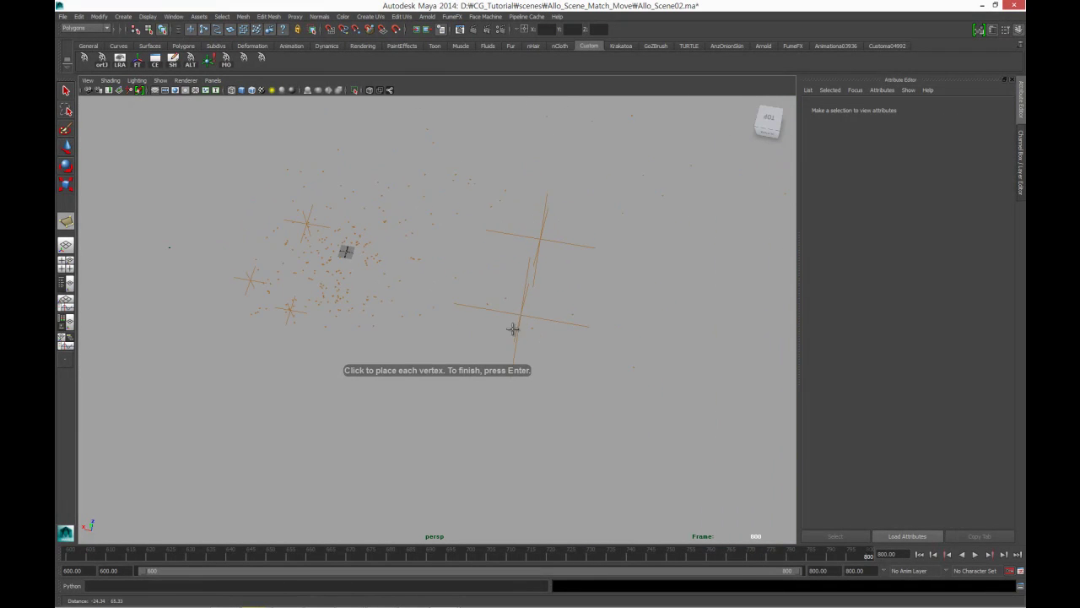
click(497, 317)
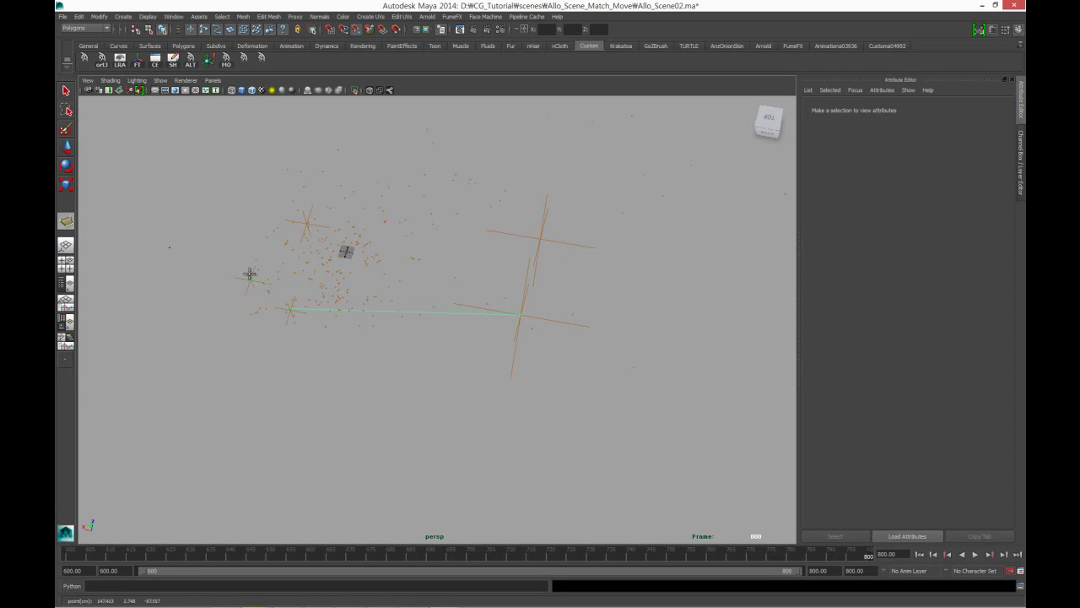
key(w)
click(537, 237)
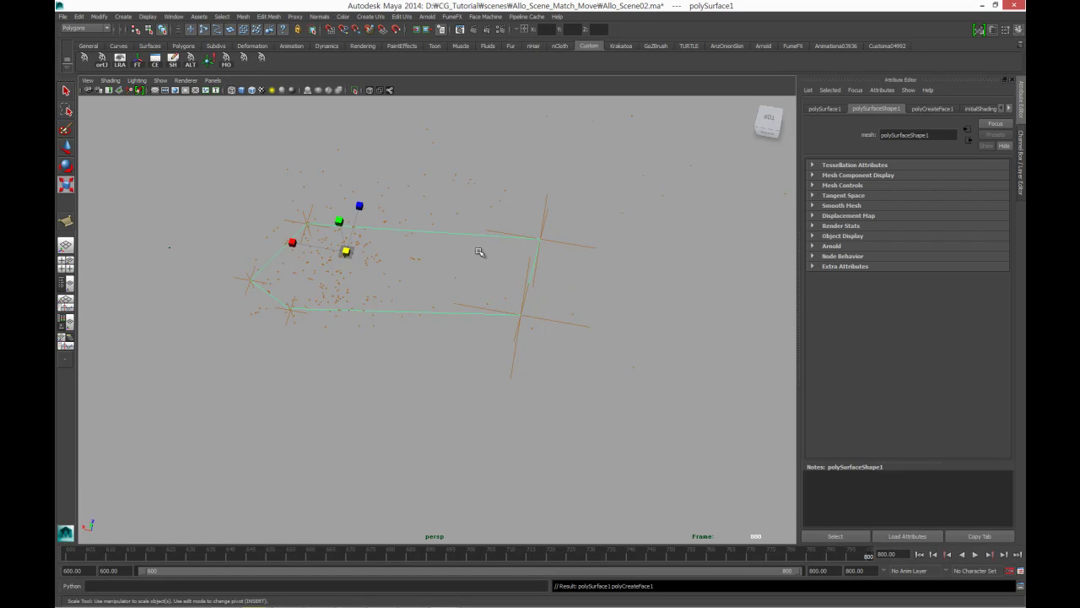
Move the shot to frame 652 and inspect the ground polygon in the perspective view
mouse_move(406, 260)
alt+mouse_down()
mouse_move(502, 253)
mouse_move(419, 247)
mouse_move(427, 268)
mouse_move(460, 235)
mouse_move(446, 241)
mouse_move(446, 278)
alt+mouse_up()
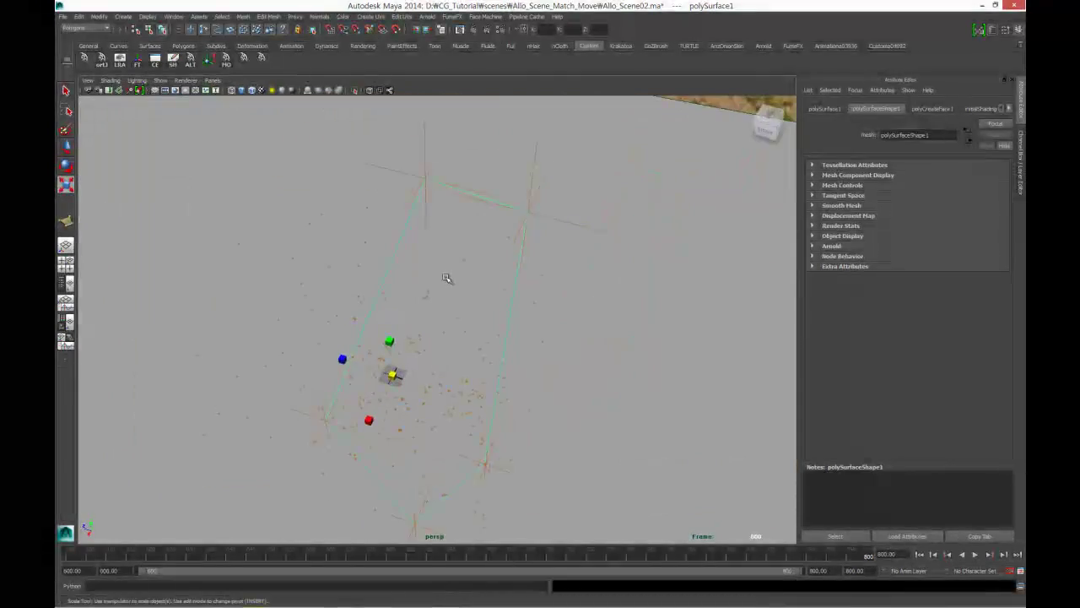
key(space)
key(space)
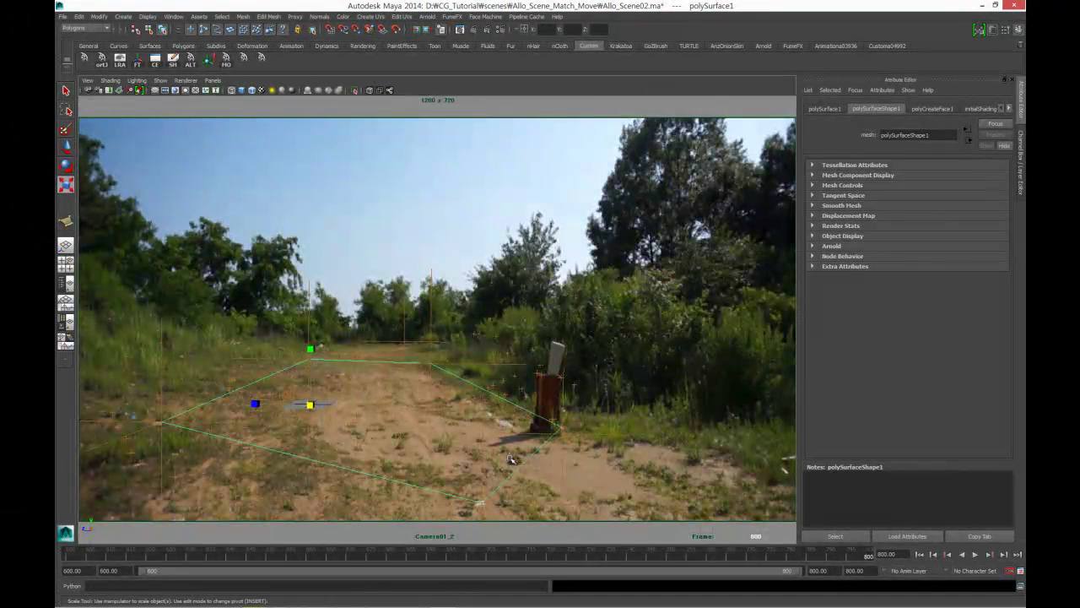
click(437, 535)
click(378, 554)
mouse_move(345, 552)
mouse_down()
mouse_move(255, 552)
mouse_move(279, 553)
mouse_up()
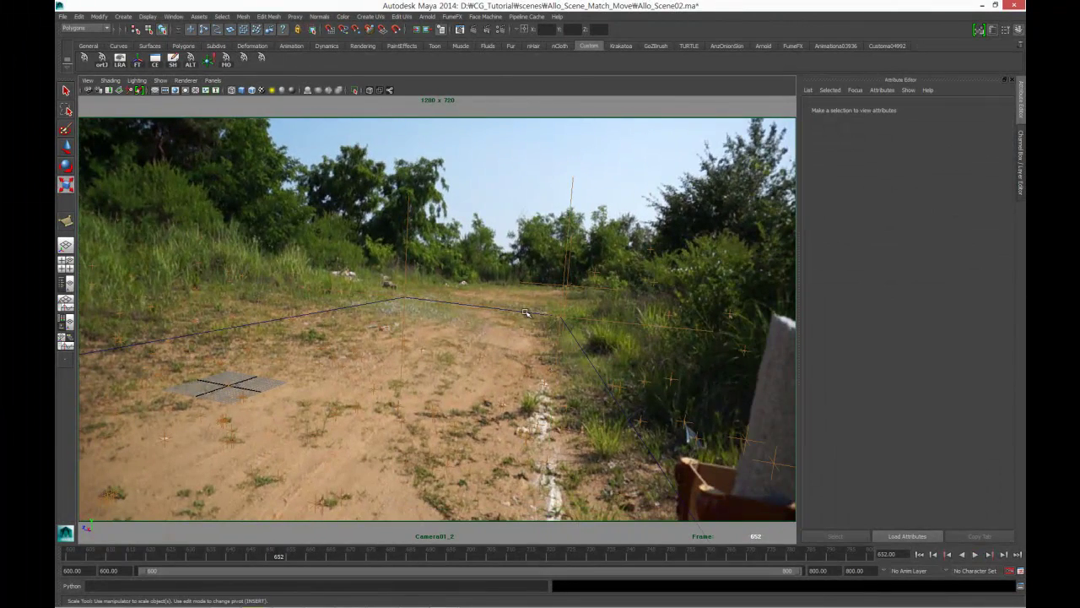
click(525, 313)
key(space)
key(space)
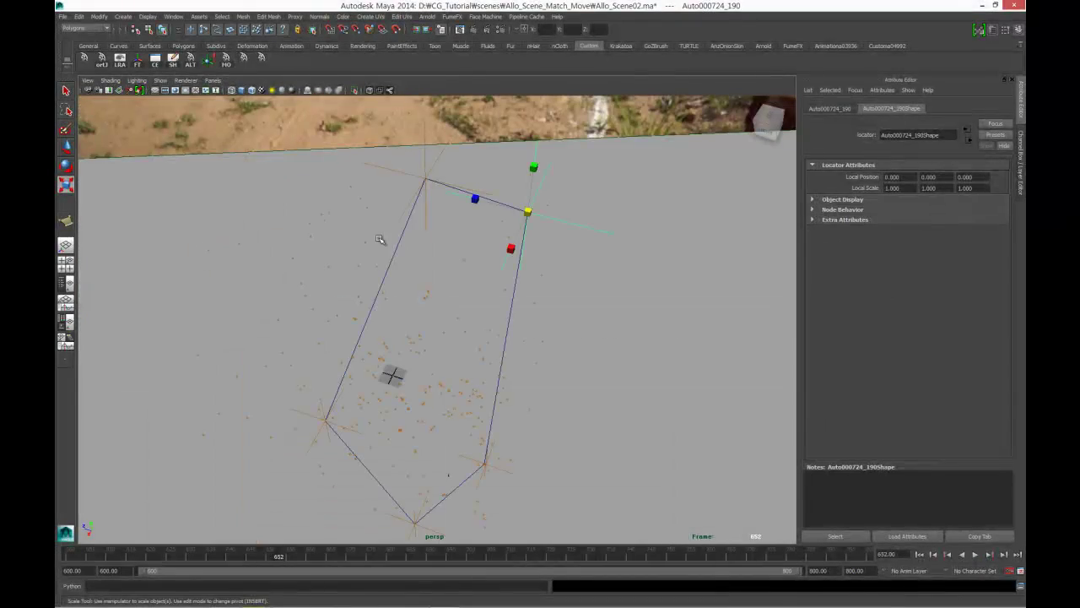
click(388, 251)
mouse_move(414, 253)
alt+mouse_down()
mouse_move(161, 286)
mouse_move(313, 298)
mouse_move(459, 237)
mouse_move(389, 217)
mouse_move(455, 261)
alt+mouse_up()
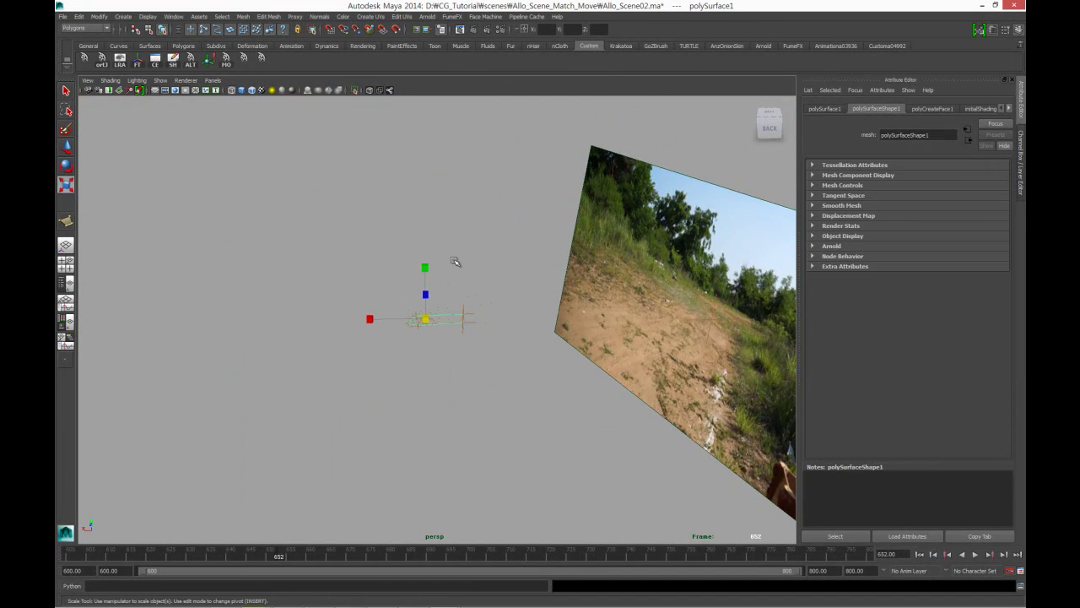
Through Camera01_2, select locator Auto000570_163 and scale it up so it stands out
click(585, 326)
mouse_move(585, 325)
alt+mouse_down()
mouse_move(709, 376)
mouse_move(626, 352)
alt+mouse_up()
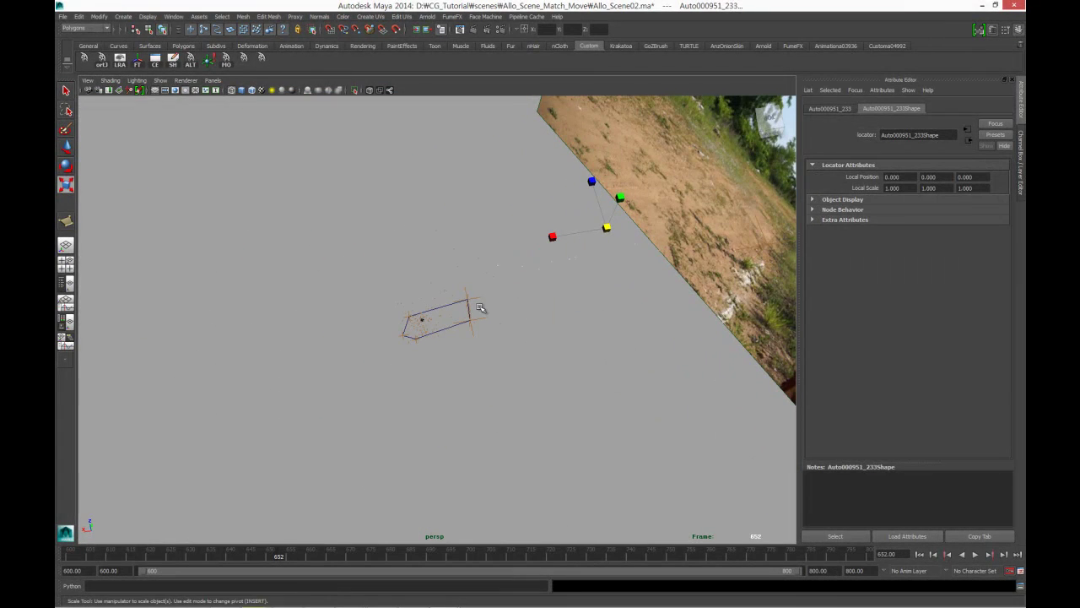
key(space)
key(space)
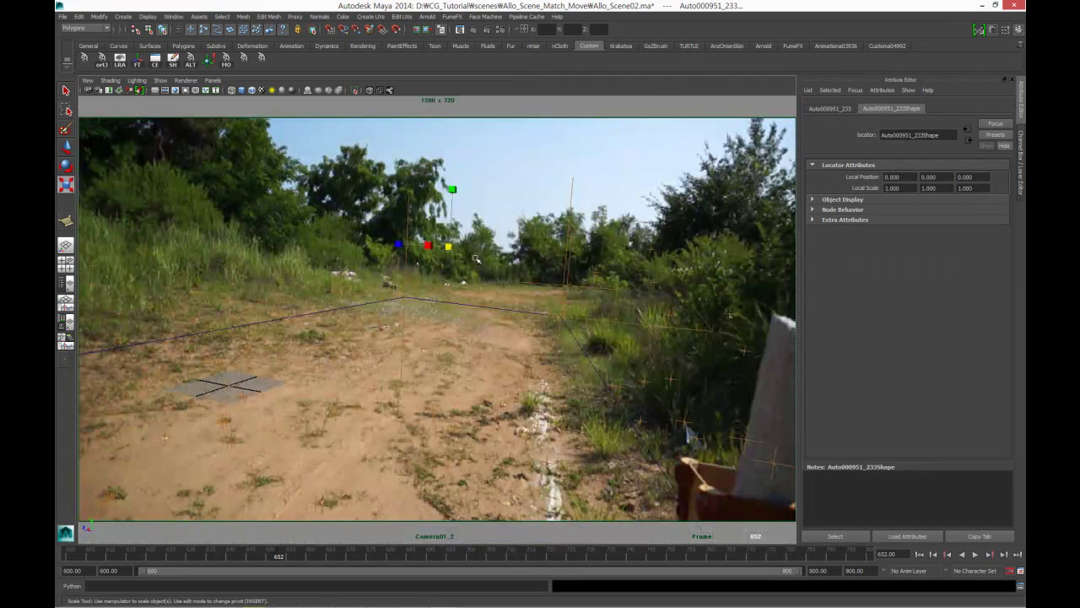
drag(454, 247, 571, 290)
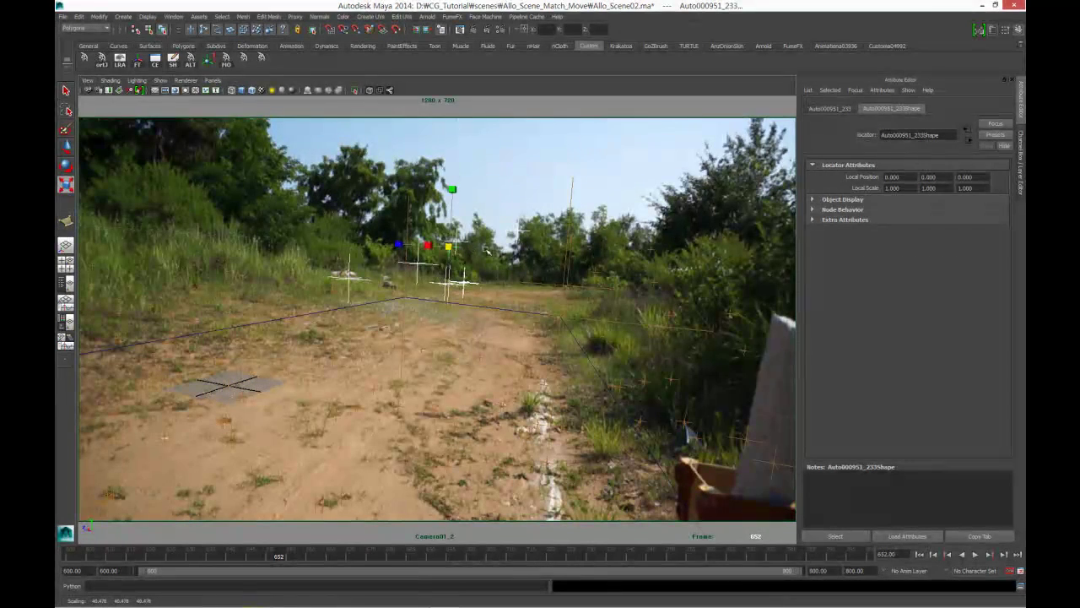
click(544, 284)
click(553, 290)
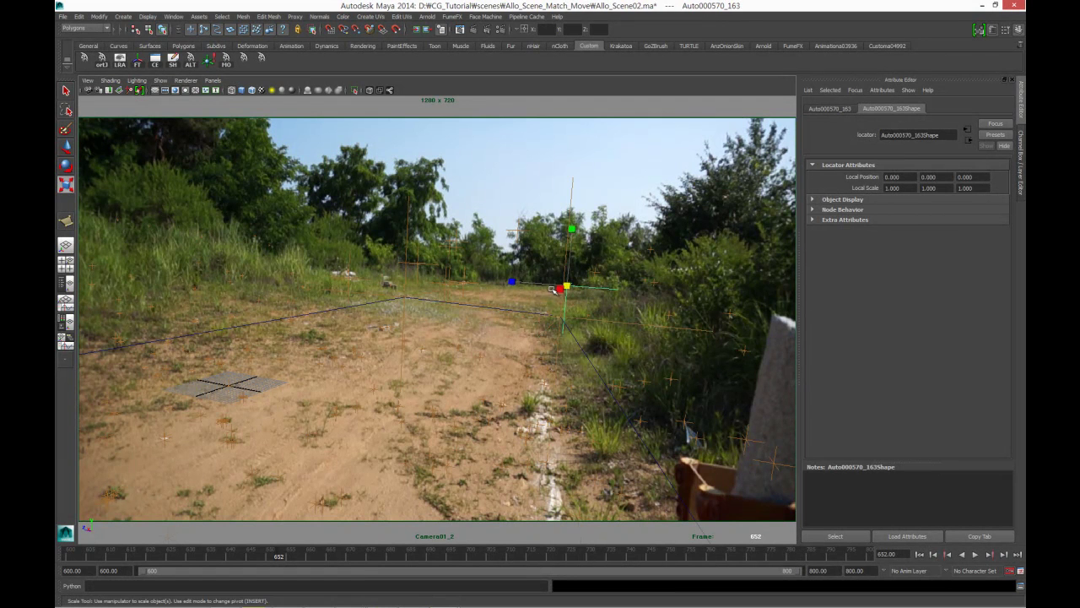
drag(569, 288, 574, 288)
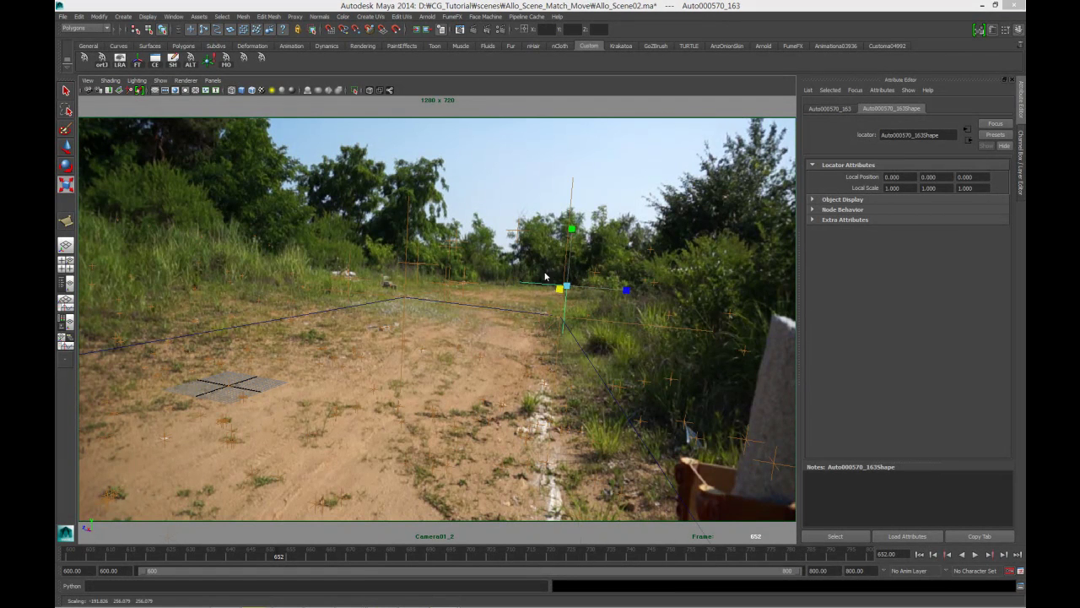
key(space)
key(space)
alt+drag(340, 240, 278, 214)
key(space)
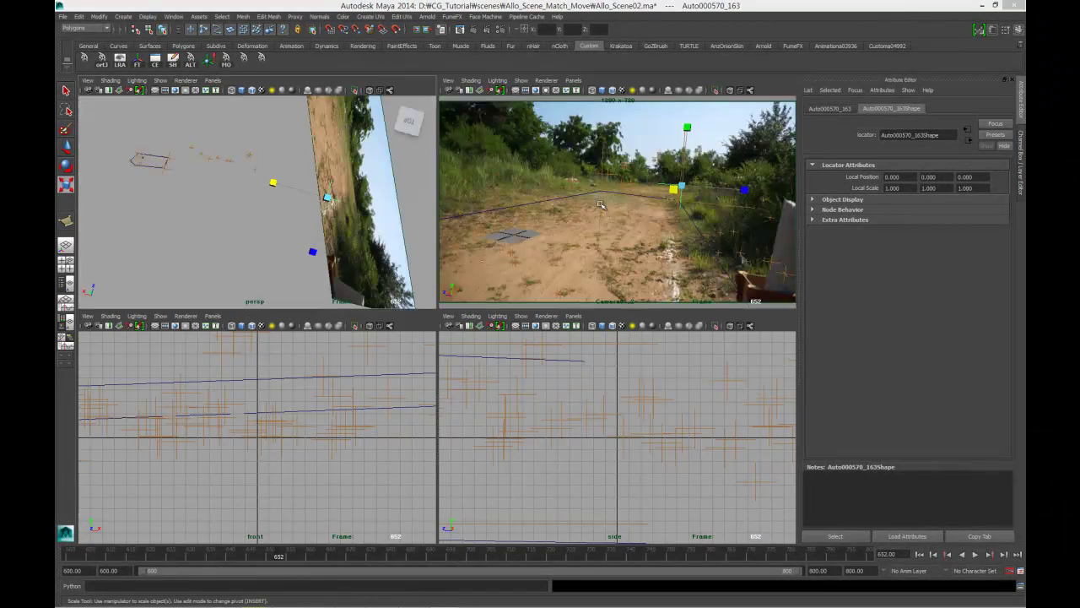
key(space)
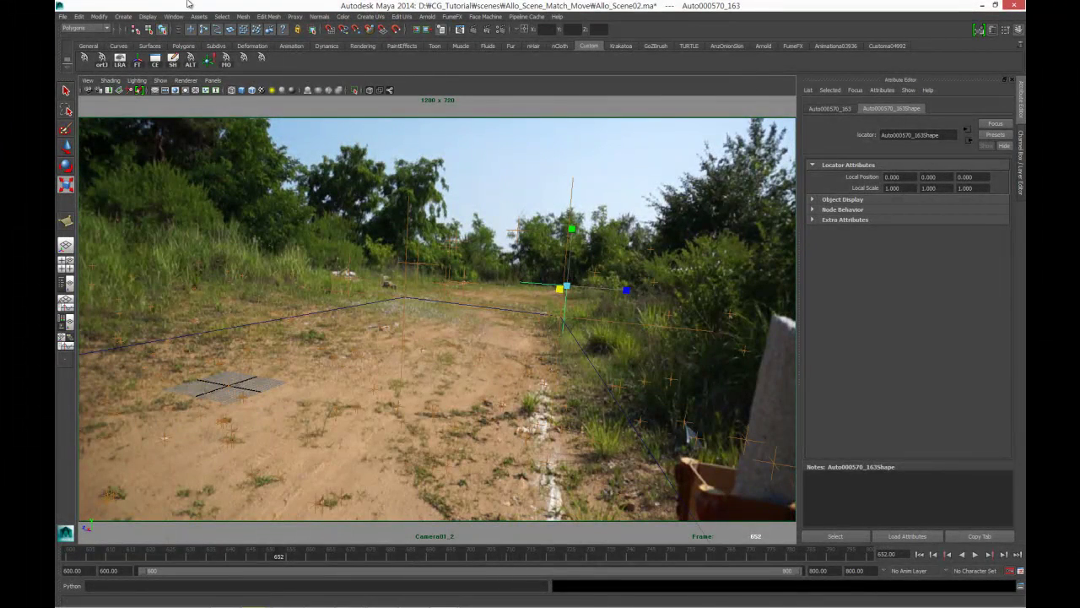
Draw a second ground polygon with corners on the farther tracked locators along the path
click(263, 17)
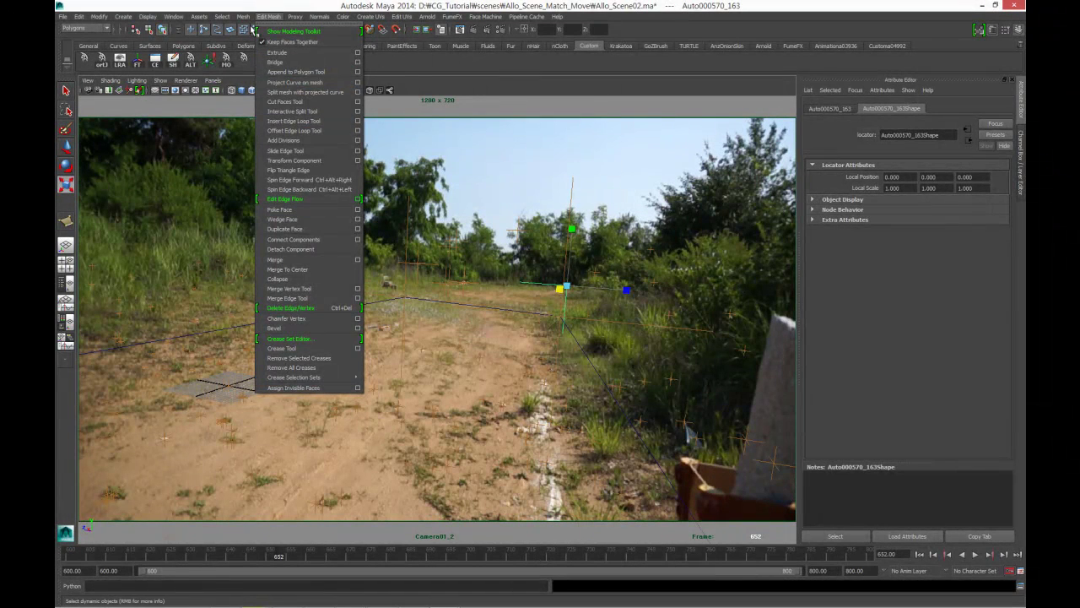
click(255, 30)
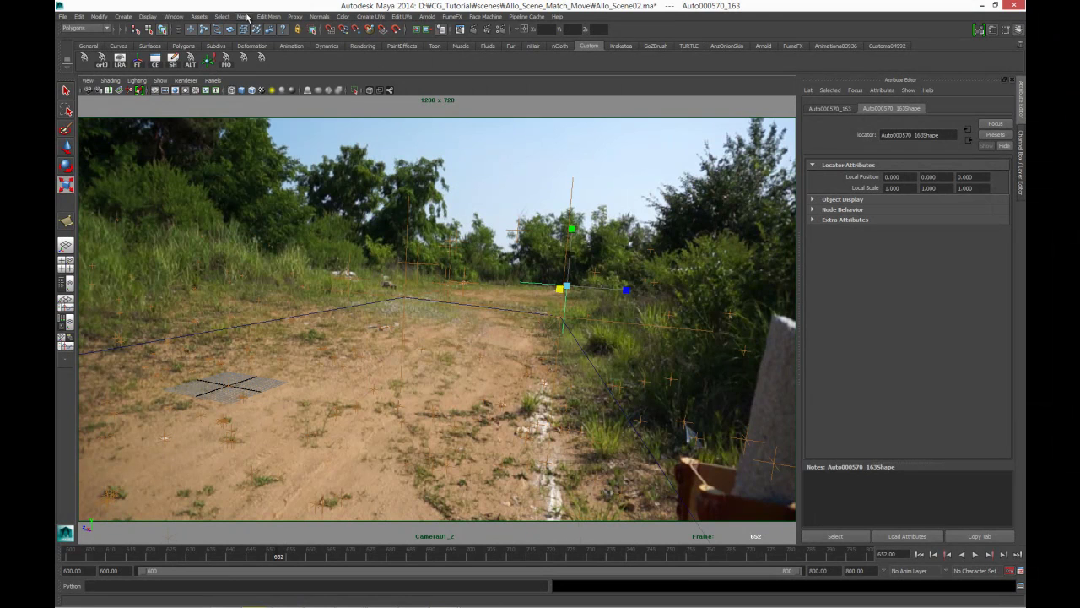
click(241, 17)
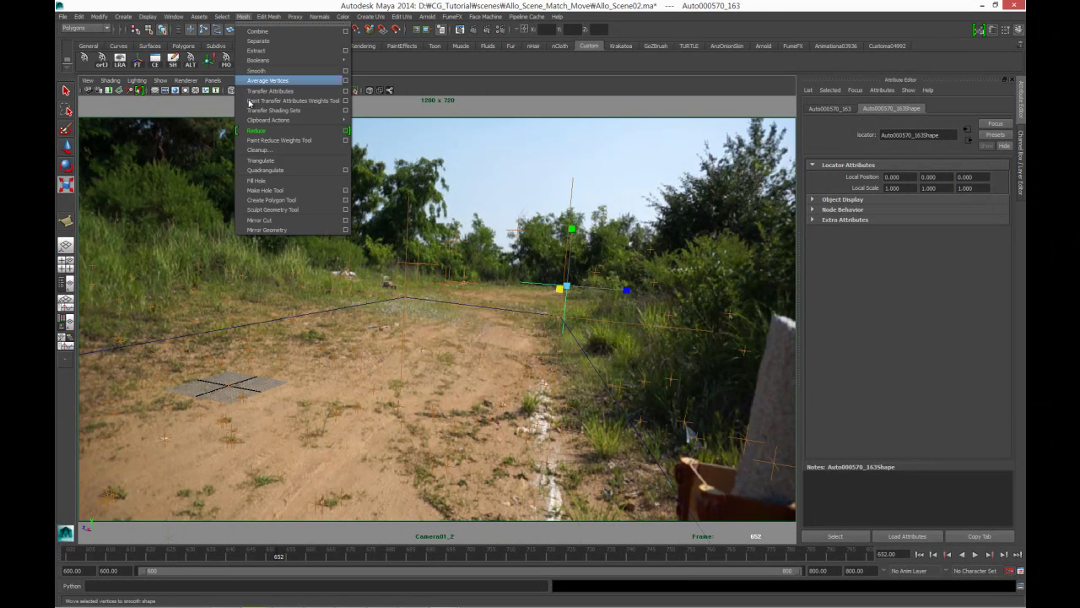
click(287, 200)
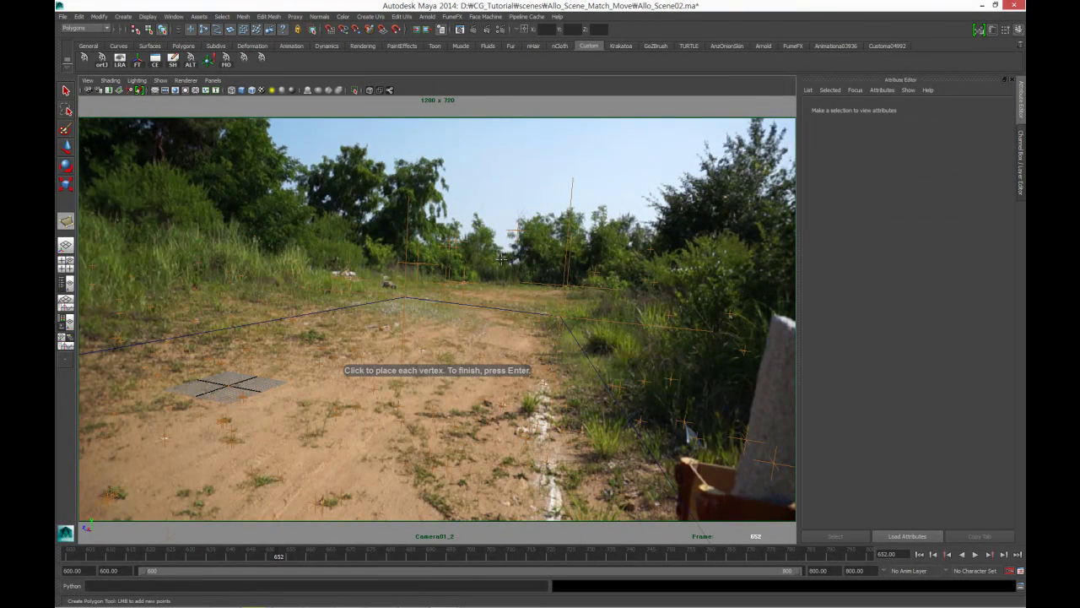
key(space)
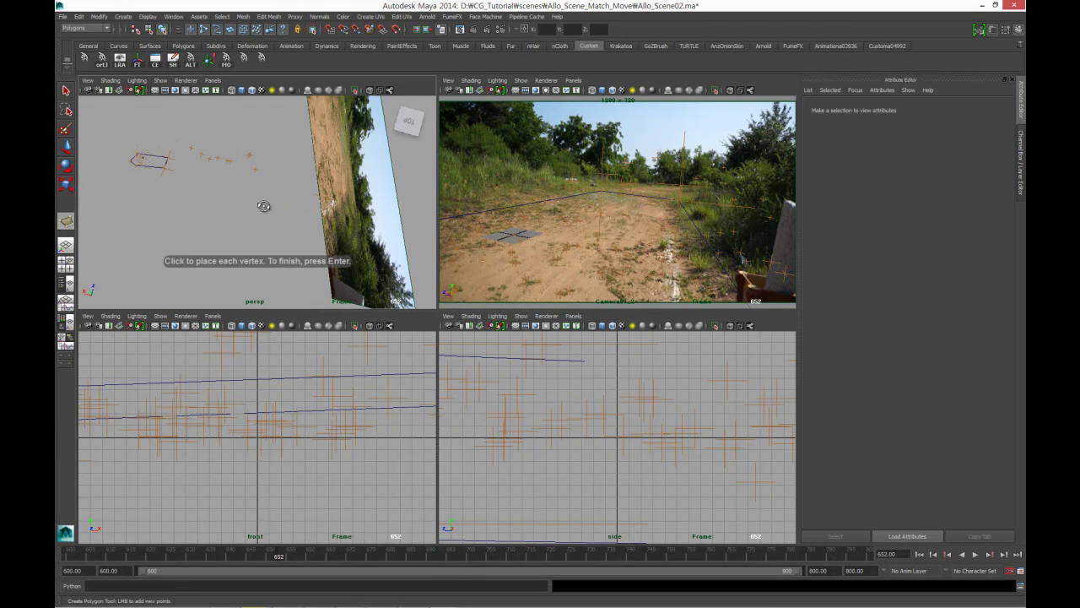
click(254, 169)
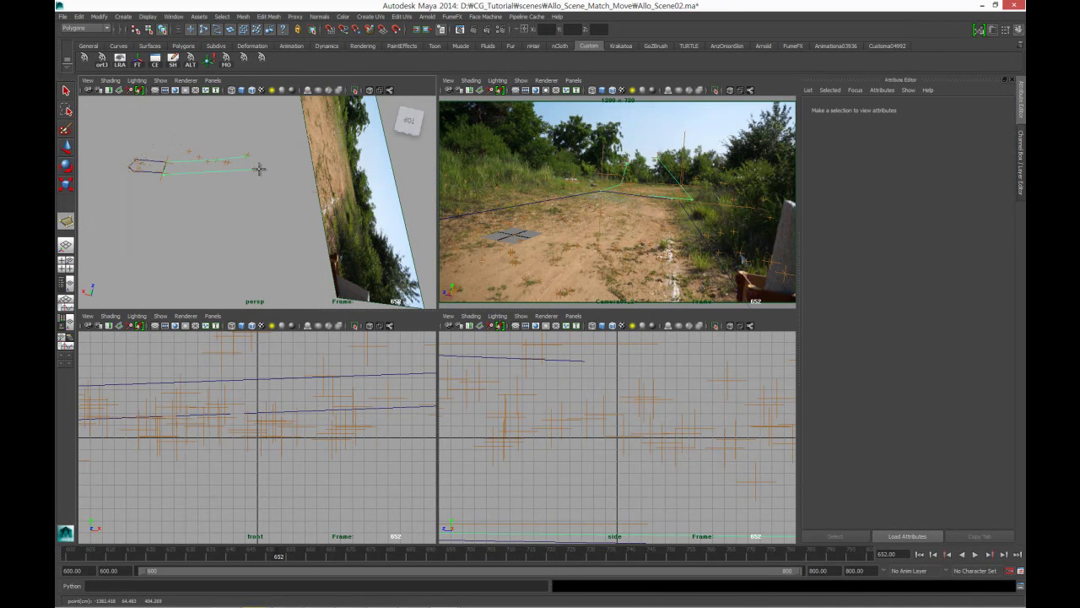
key(Return)
key(r)
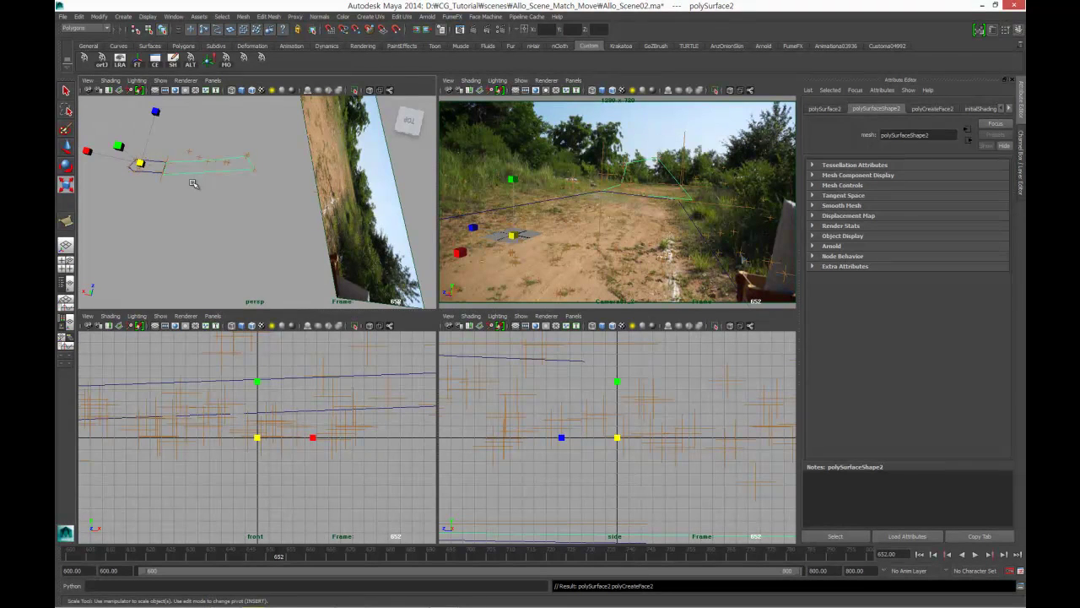
Through the tracked camera, lower a corner vertex of the second polygon onto the footage ground
mouse_move(193, 183)
alt+mouse_down()
mouse_move(193, 207)
mouse_move(211, 205)
alt+mouse_up()
key(space)
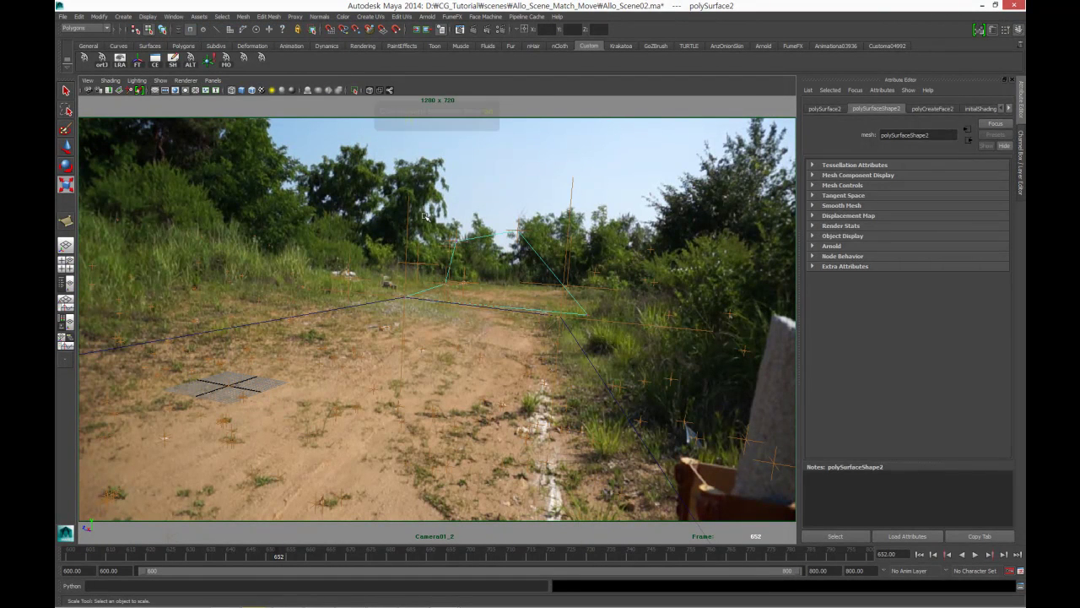
key(F8)
click(488, 233)
key(w)
drag(490, 204, 492, 237)
drag(440, 273, 463, 285)
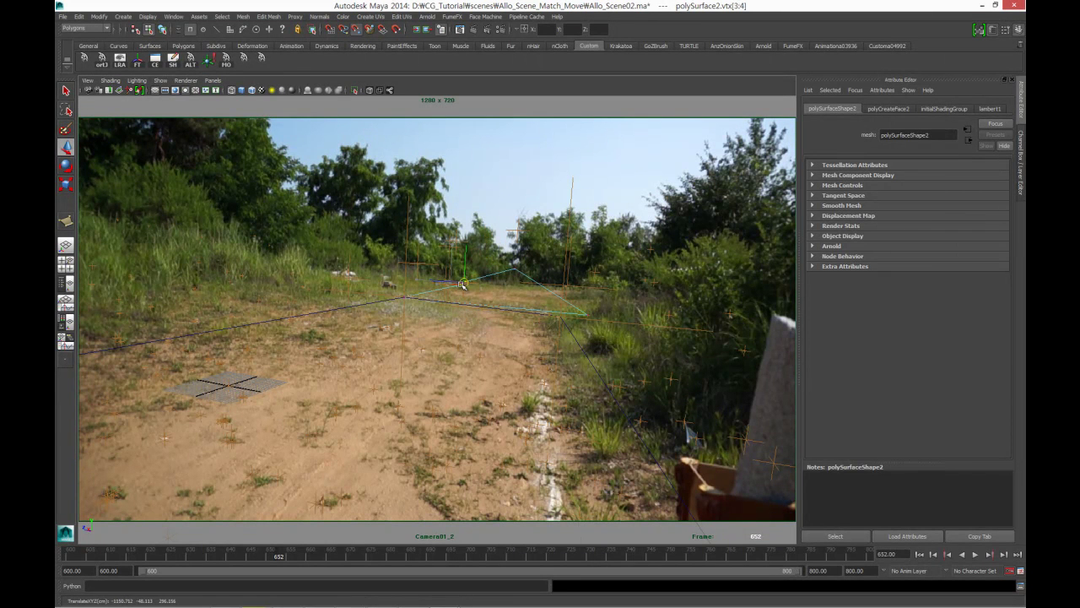
click(564, 285)
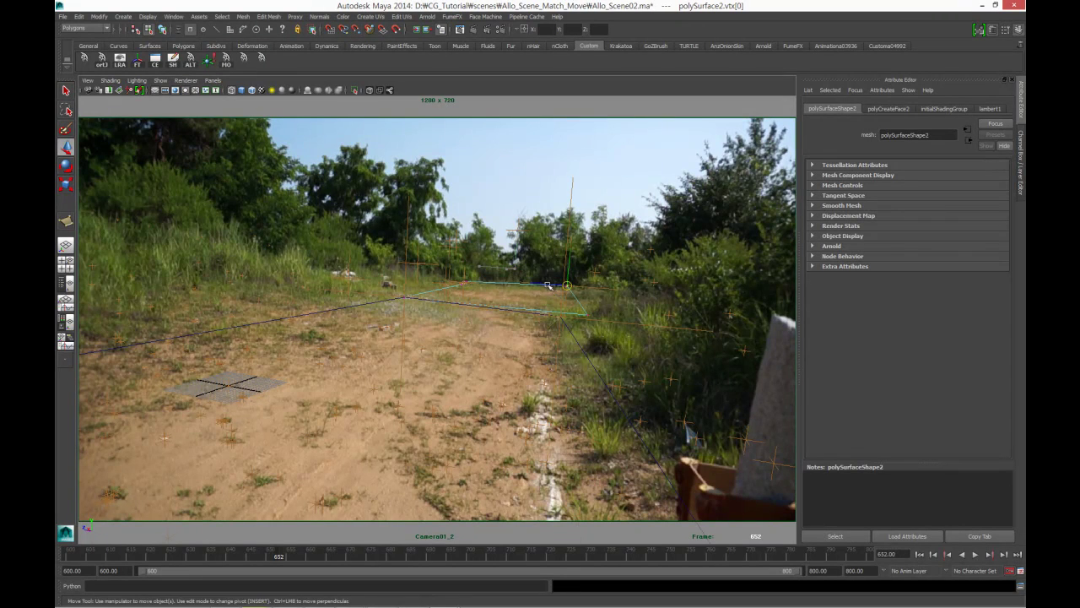
Clear the vertex selection, return to object mode and re-inspect the strip in perspective
key(space)
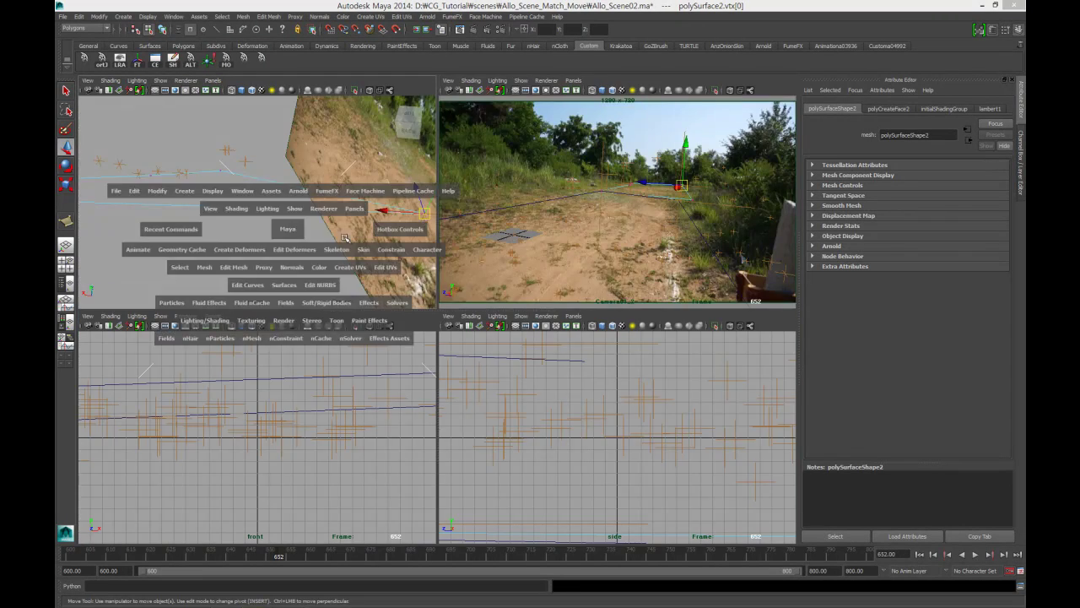
key(space)
mouse_move(391, 254)
alt+mouse_down()
mouse_move(193, 278)
mouse_move(312, 277)
alt+mouse_up()
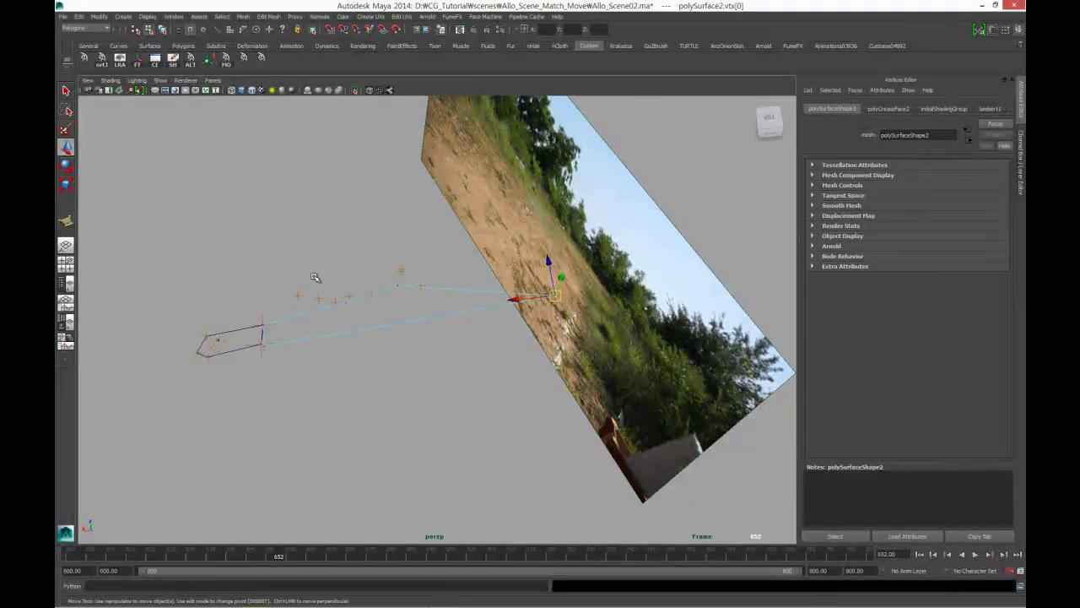
click(331, 380)
alt+drag(340, 359, 350, 374)
key(F8)
key(space)
key(space)
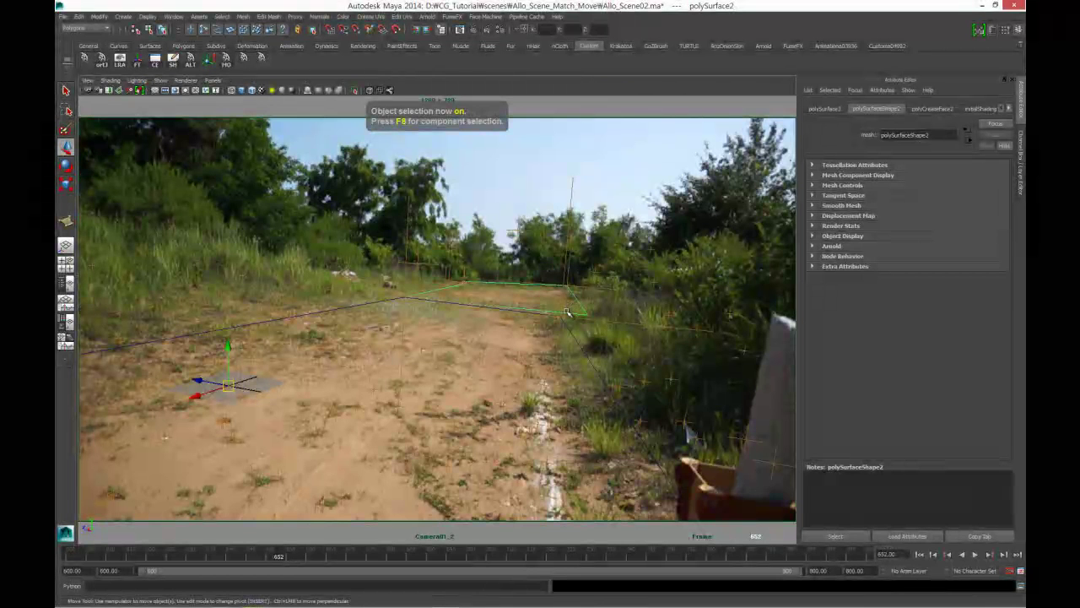
key(space)
key(space)
mouse_move(251, 269)
alt+mouse_down()
mouse_move(368, 241)
mouse_move(535, 278)
mouse_move(349, 272)
mouse_move(488, 321)
alt+mouse_up()
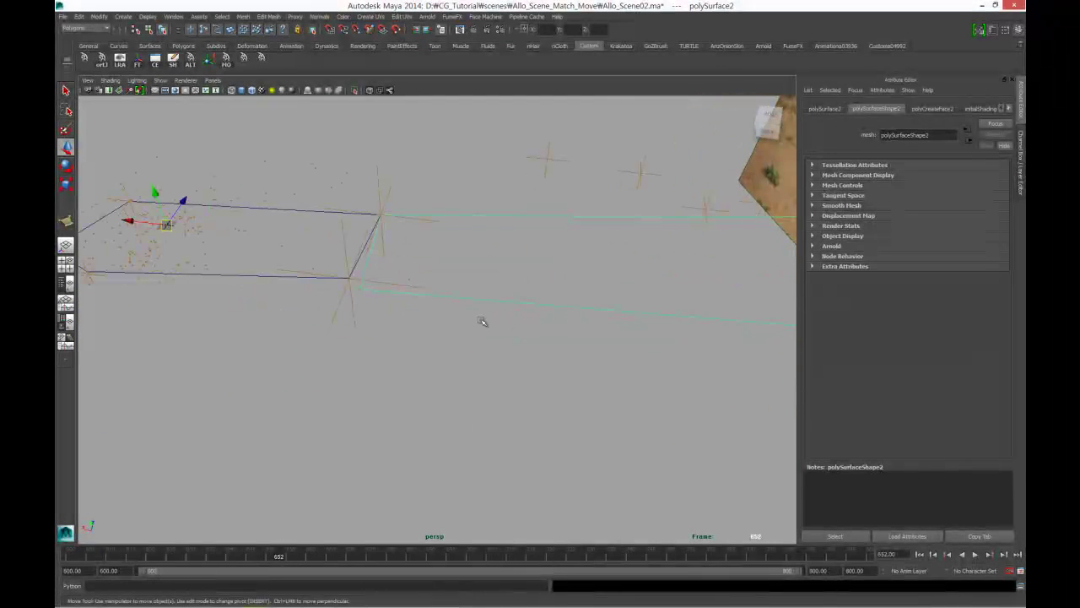
Move a near corner point of the strip up and left, then view it shaded
key(F8)
click(346, 284)
mouse_move(359, 289)
mouse_down()
mouse_move(349, 278)
mouse_move(265, 309)
mouse_up()
click(258, 369)
key(F8)
alt+drag(258, 369, 302, 354)
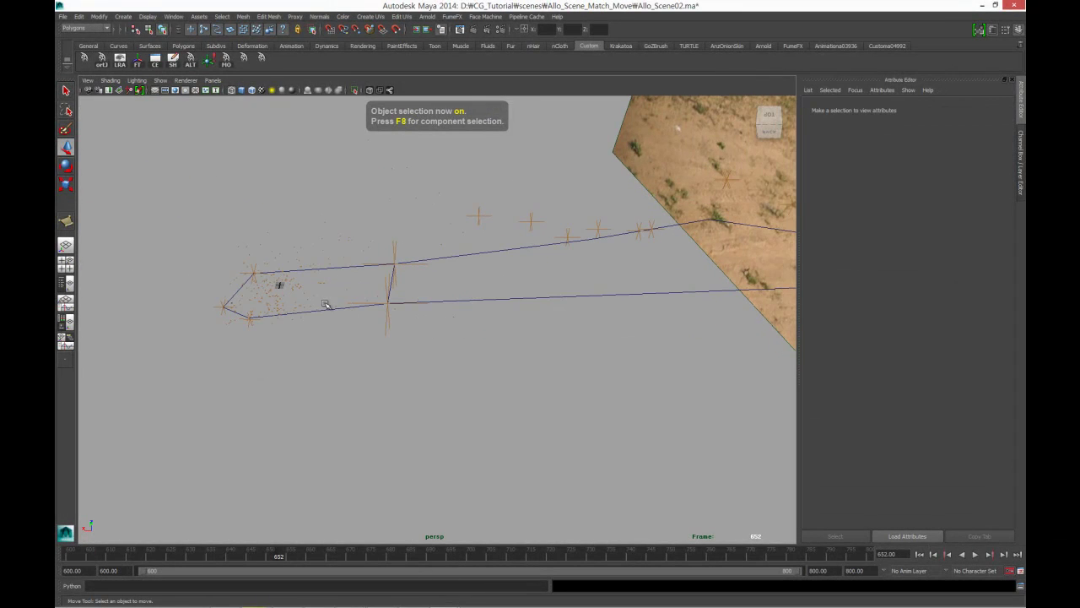
key(5)
key(space)
key(space)
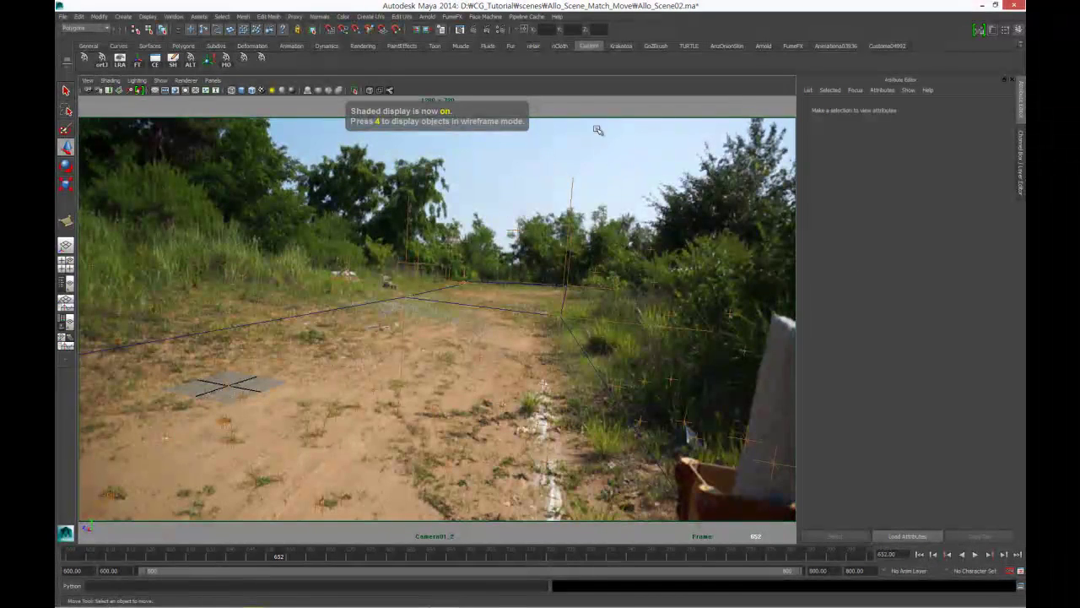
Combine the selected ground strip pieces into a single mesh, polySurface3
click(452, 312)
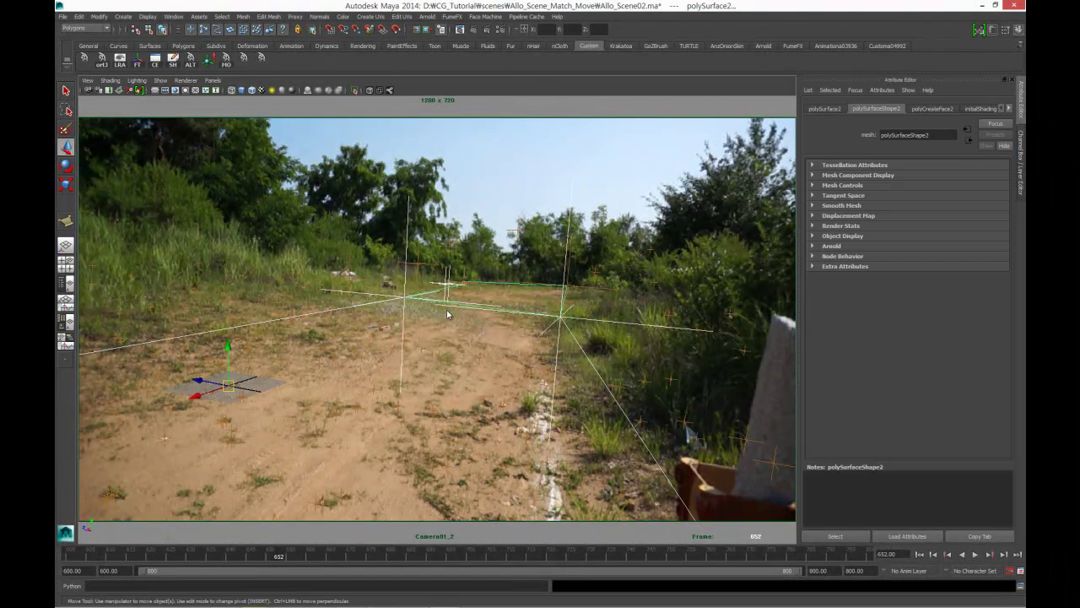
key(space)
key(space)
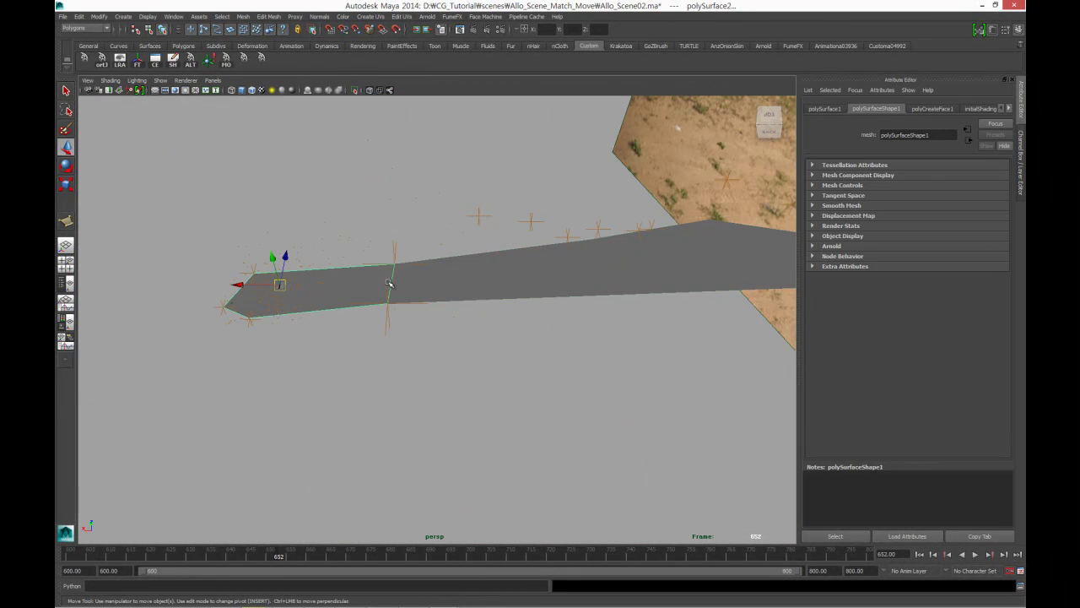
key(space)
click(376, 310)
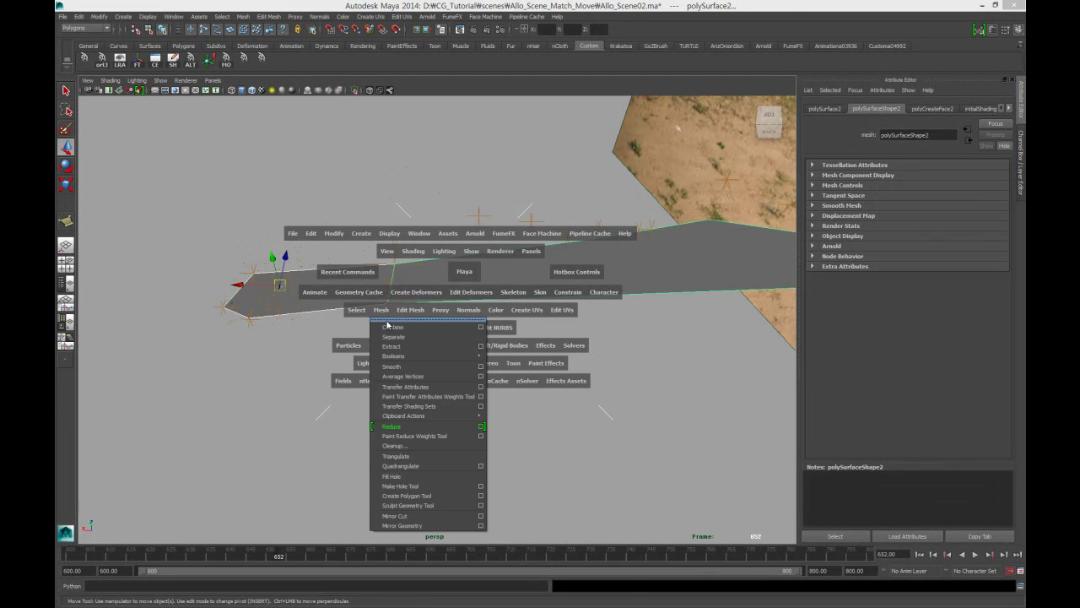
click(392, 327)
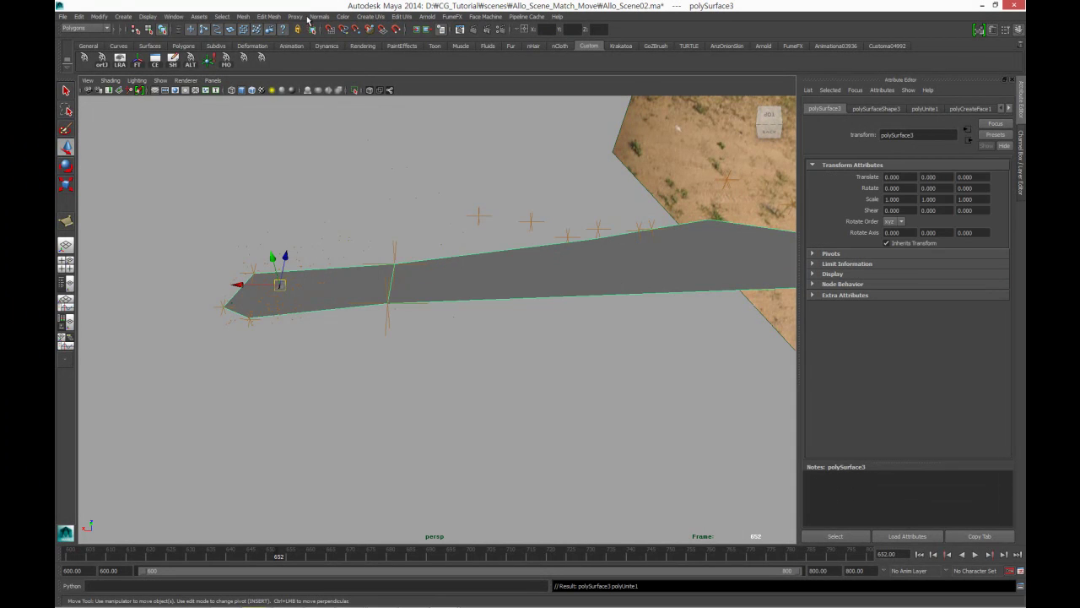
Merge the overlapping vertices of polySurface3 and reselect the combined mesh
click(265, 18)
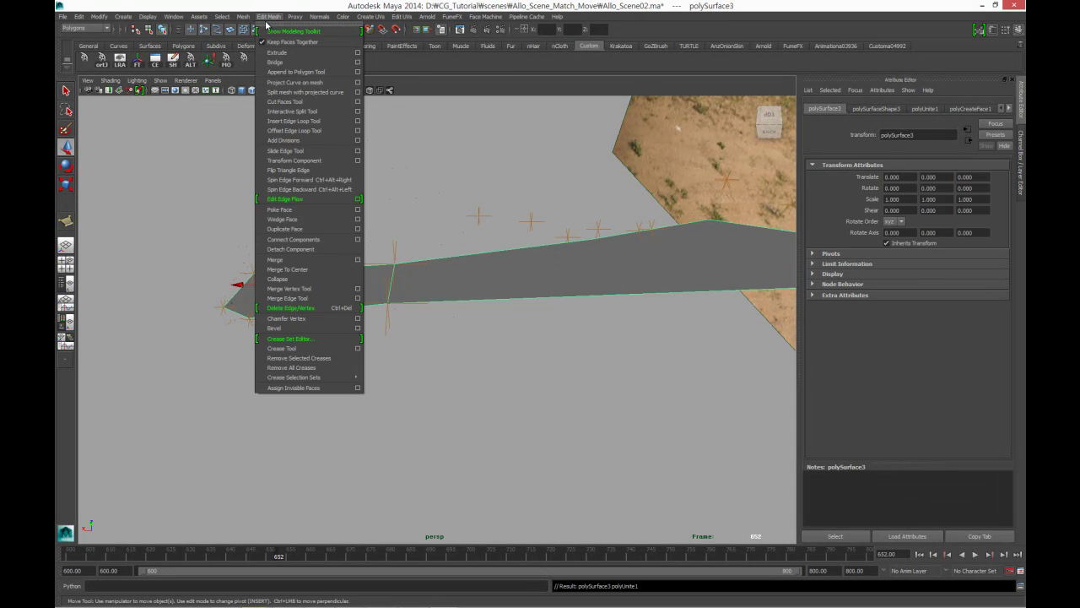
click(292, 266)
click(354, 341)
click(484, 286)
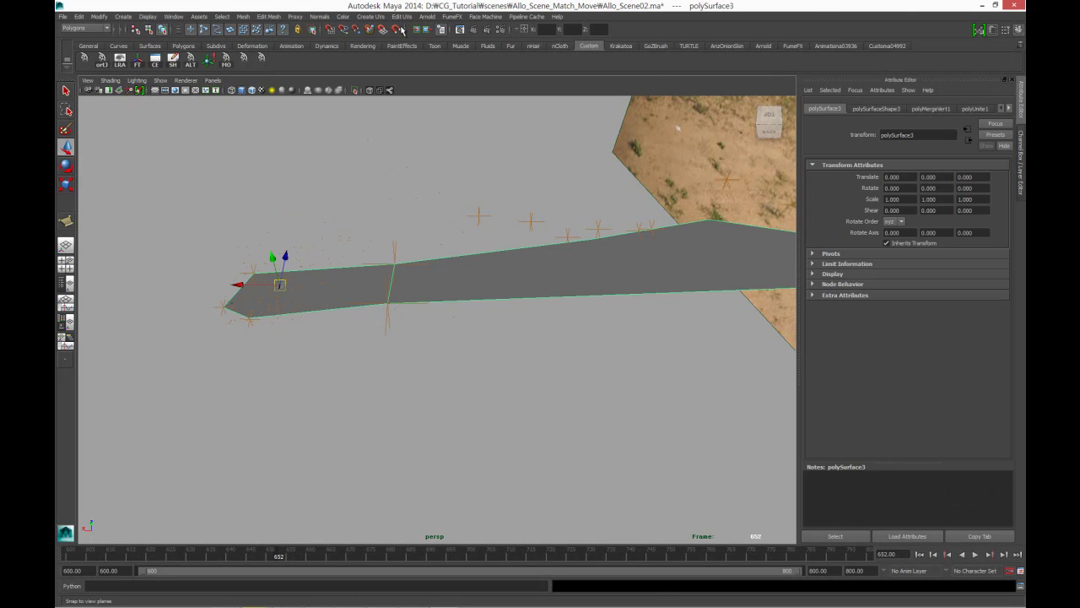
click(173, 16)
mouse_move(197, 41)
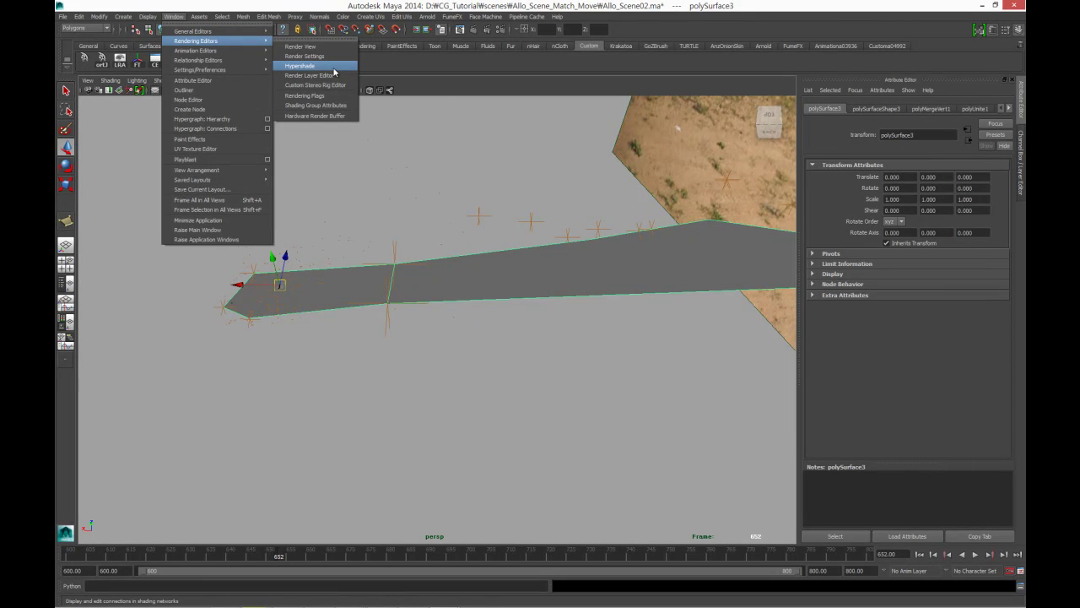
In Hypershade, create a Checker 2D texture node, checker1
click(333, 67)
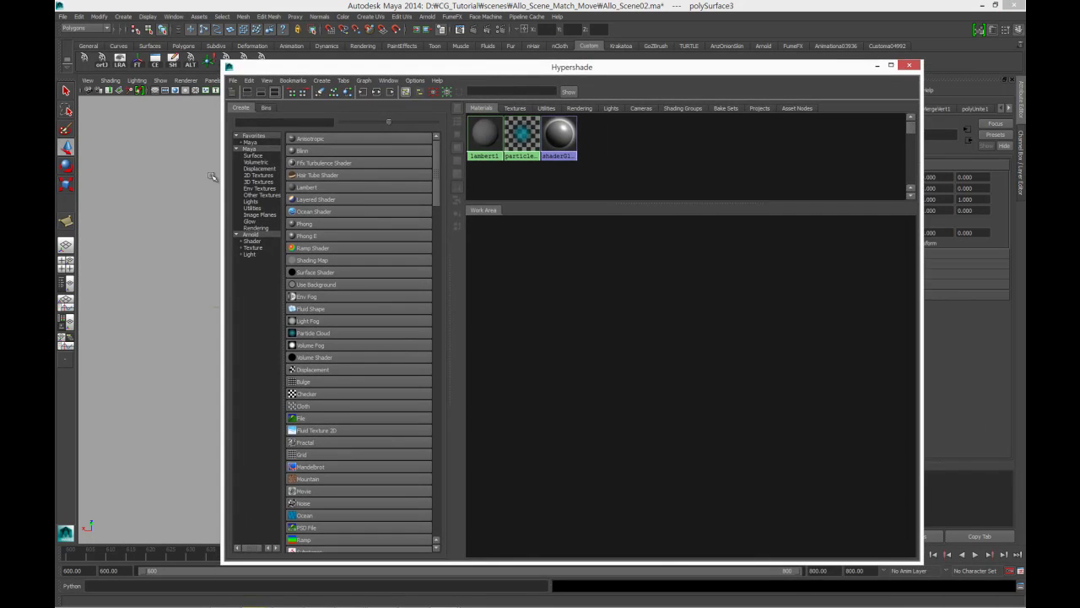
click(257, 174)
click(307, 151)
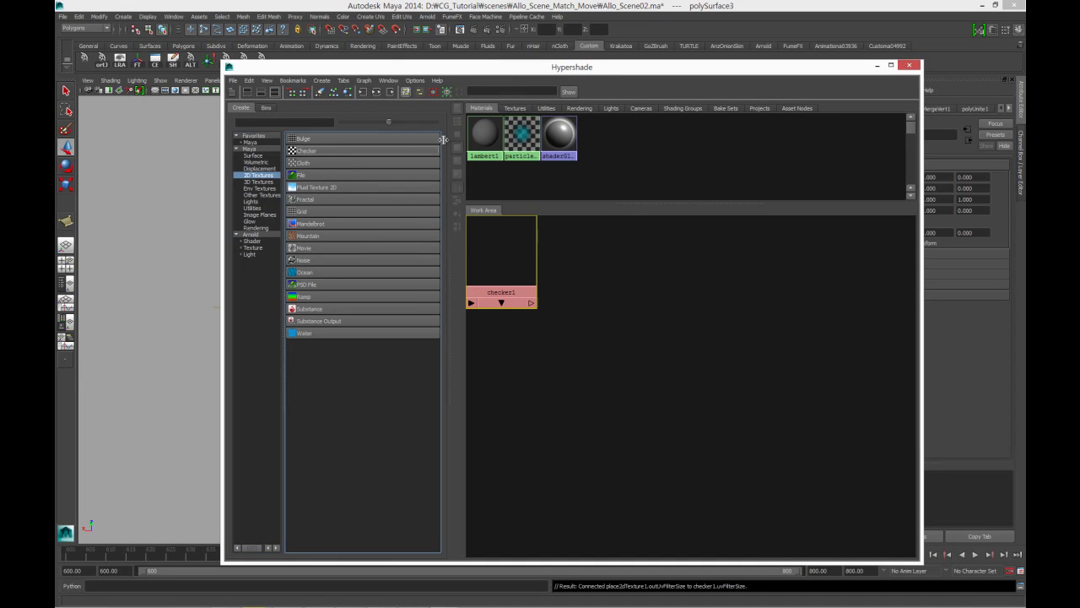
drag(424, 67, 476, 56)
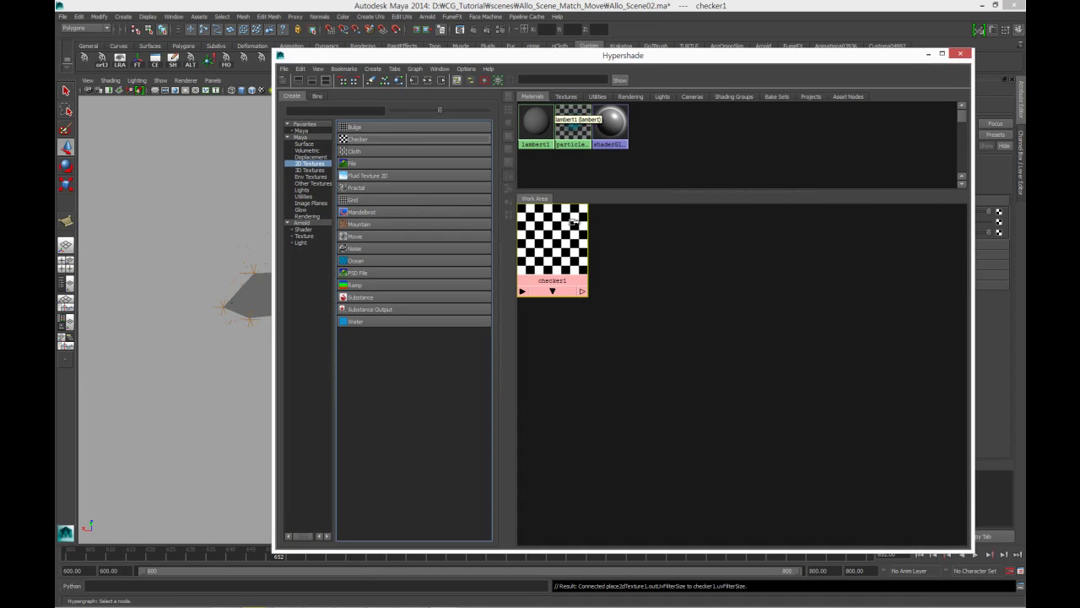
Assign a new Lambert material, lambert2, to the combined ground mesh
click(261, 290)
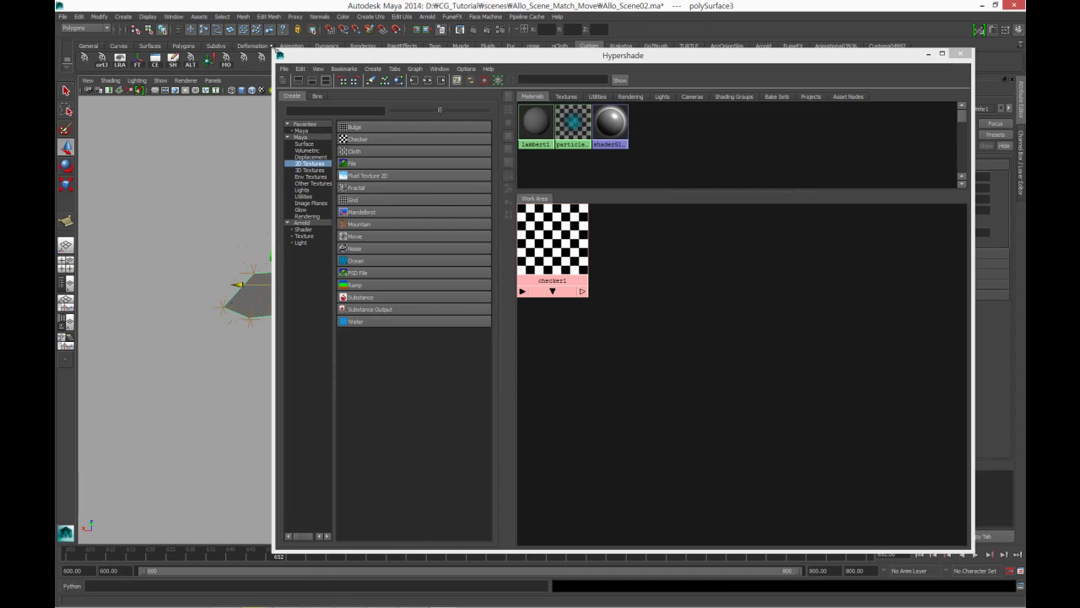
drag(281, 54, 489, 86)
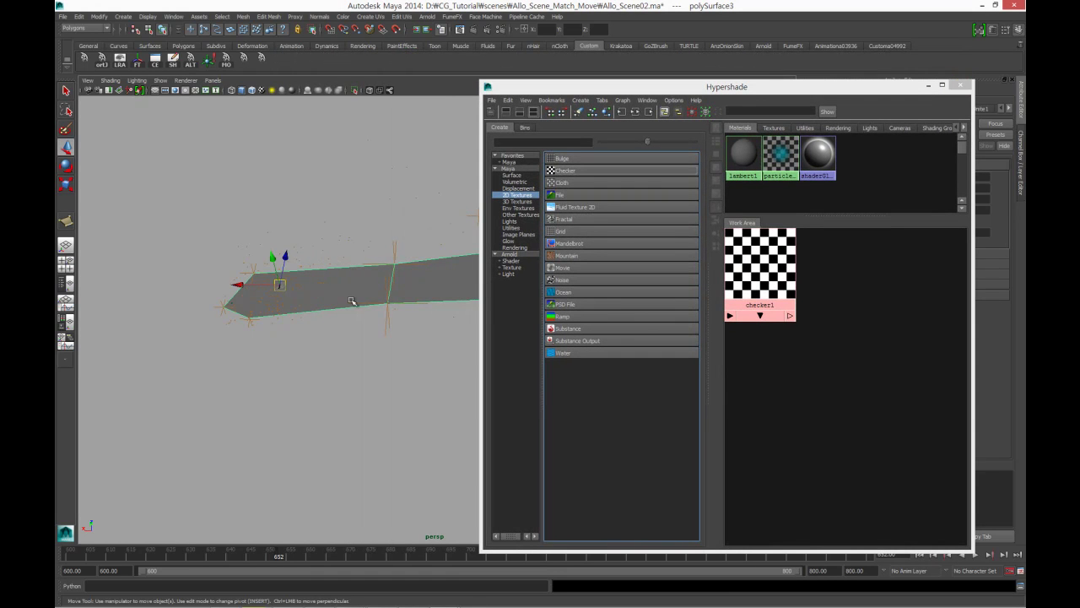
right_click(351, 278)
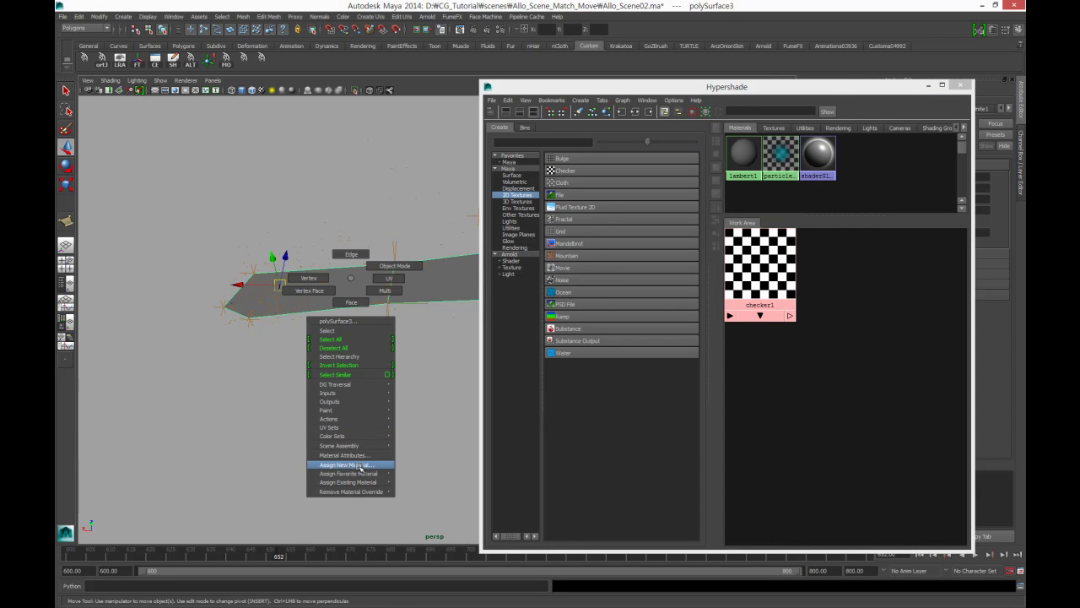
mouse_move(348, 473)
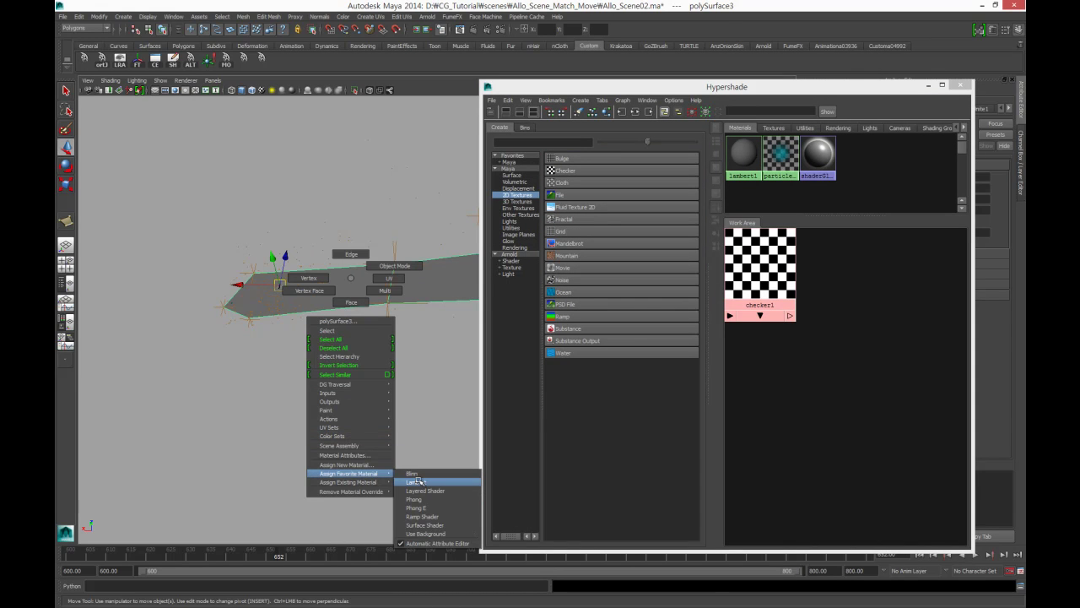
click(417, 481)
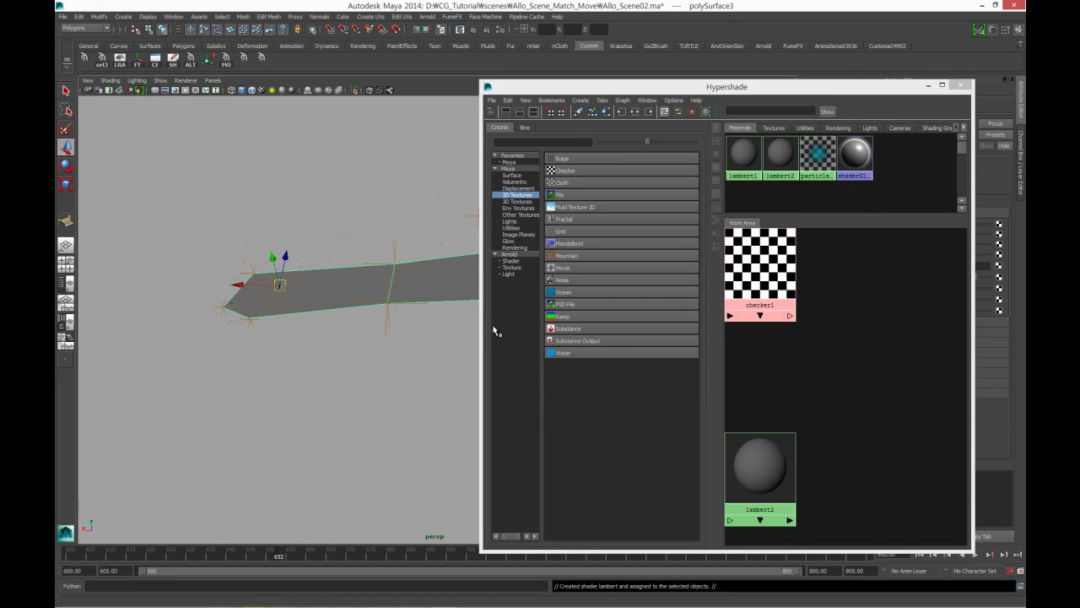
Connect checker1 to lambert2's Color attribute
double_click(762, 451)
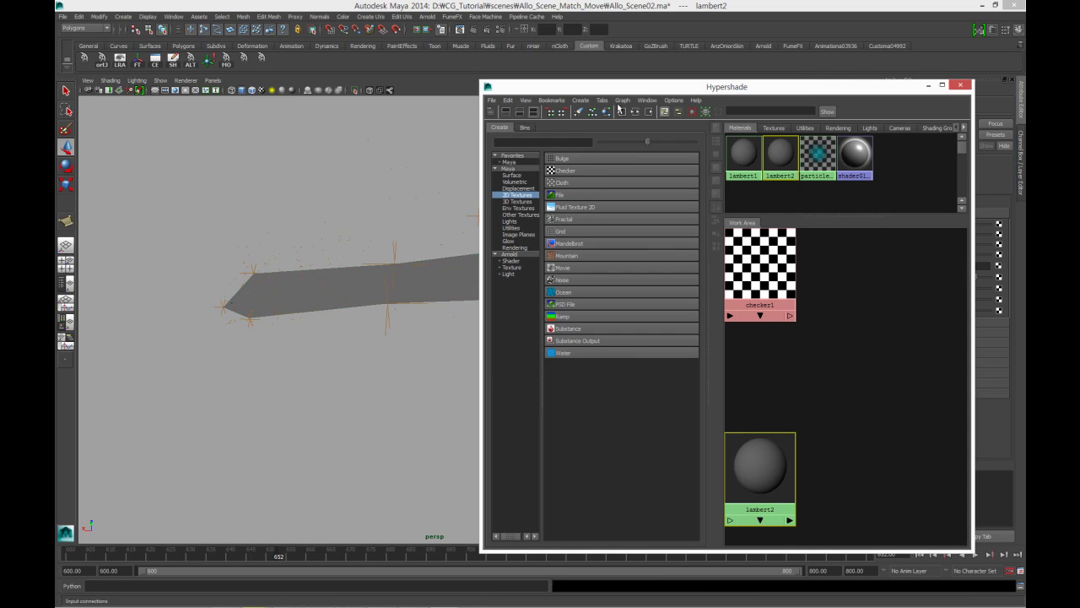
drag(623, 87, 319, 55)
middle_drag(456, 257, 458, 258)
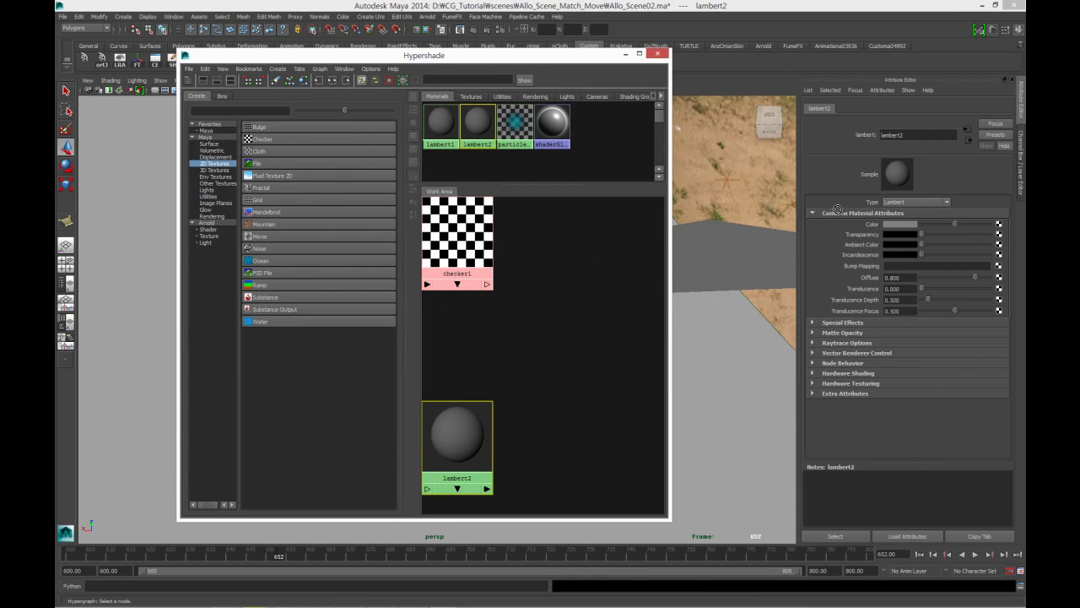
middle_drag(838, 209, 900, 224)
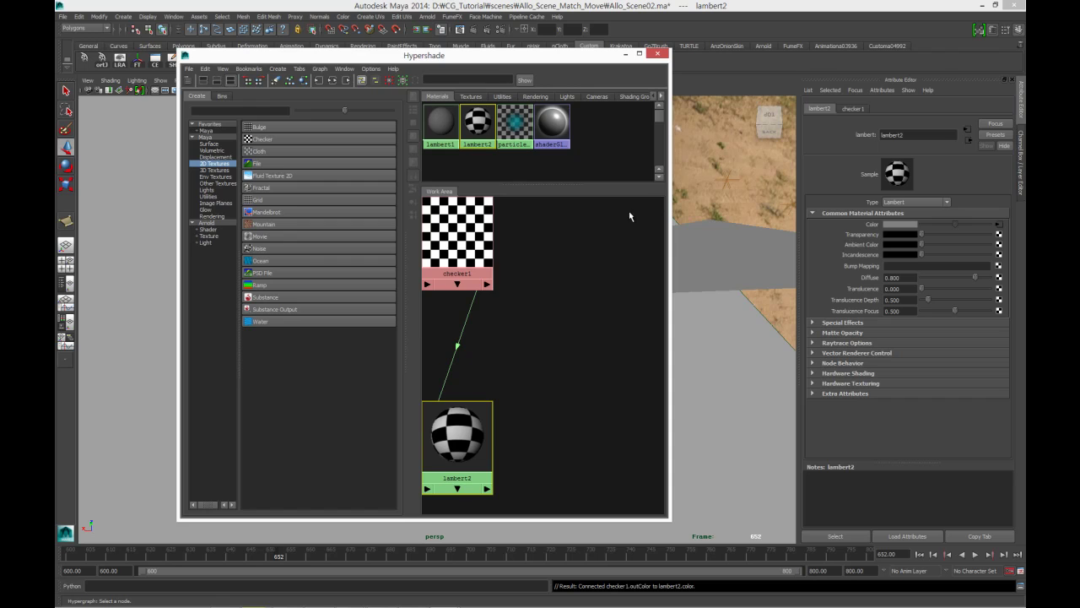
click(627, 56)
Turn on textured display and apply Planar Mapping UVs to the ground strip
click(260, 197)
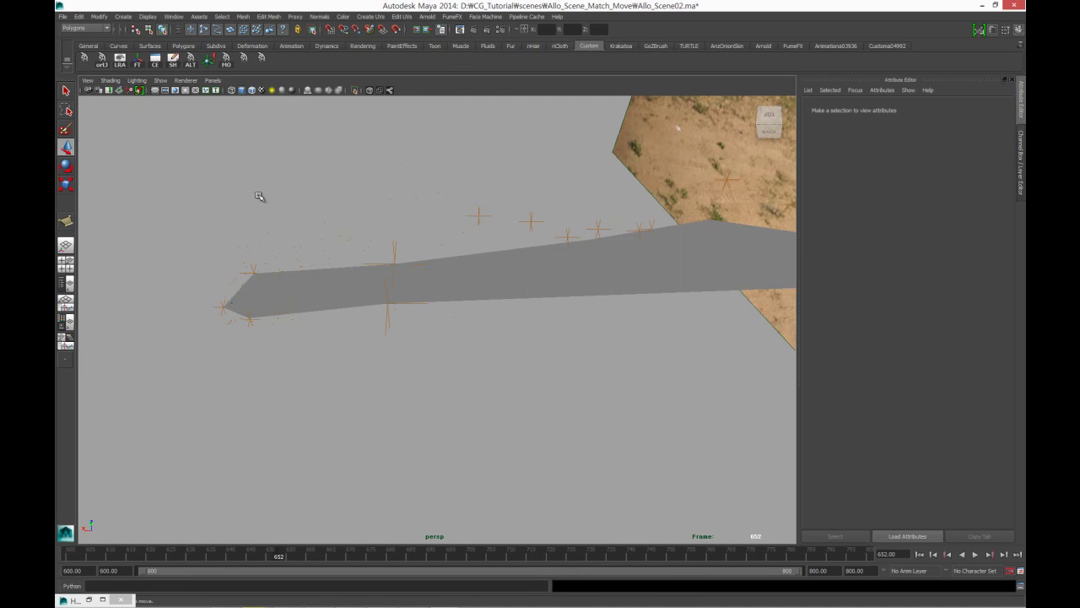
key(6)
alt+drag(318, 230, 455, 275)
click(456, 275)
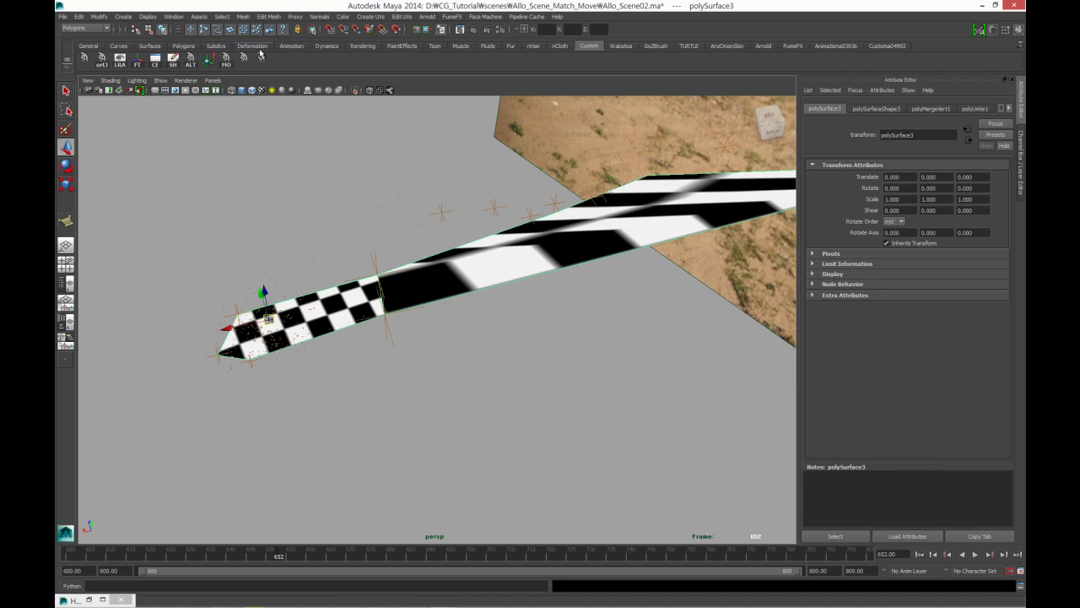
click(267, 16)
click(269, 17)
click(270, 17)
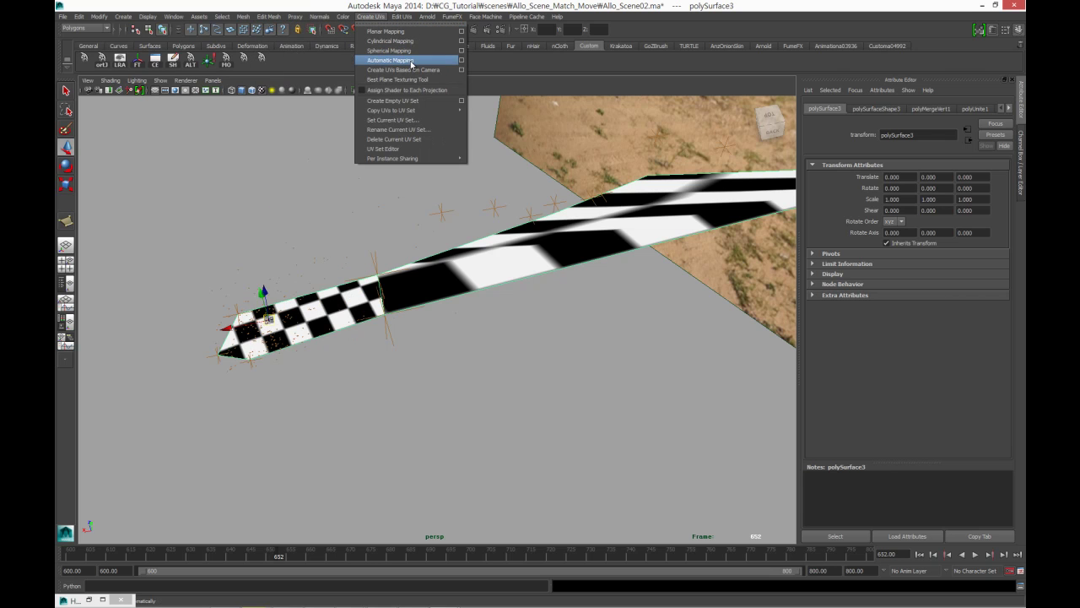
click(385, 32)
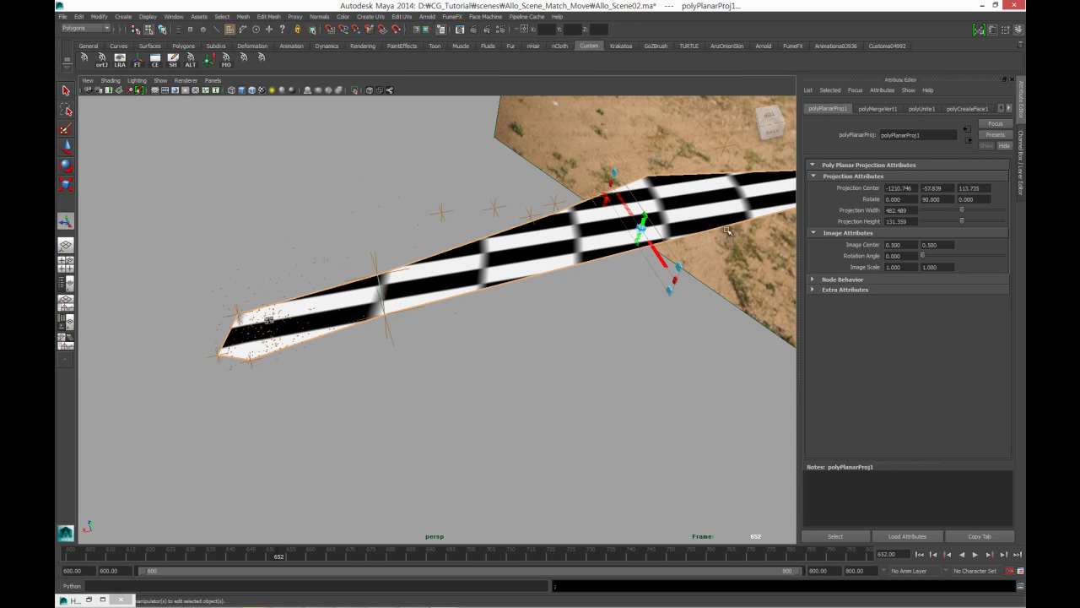
Try rotating the projection manipulator, undo the rotations, and reselect the strip object
click(604, 201)
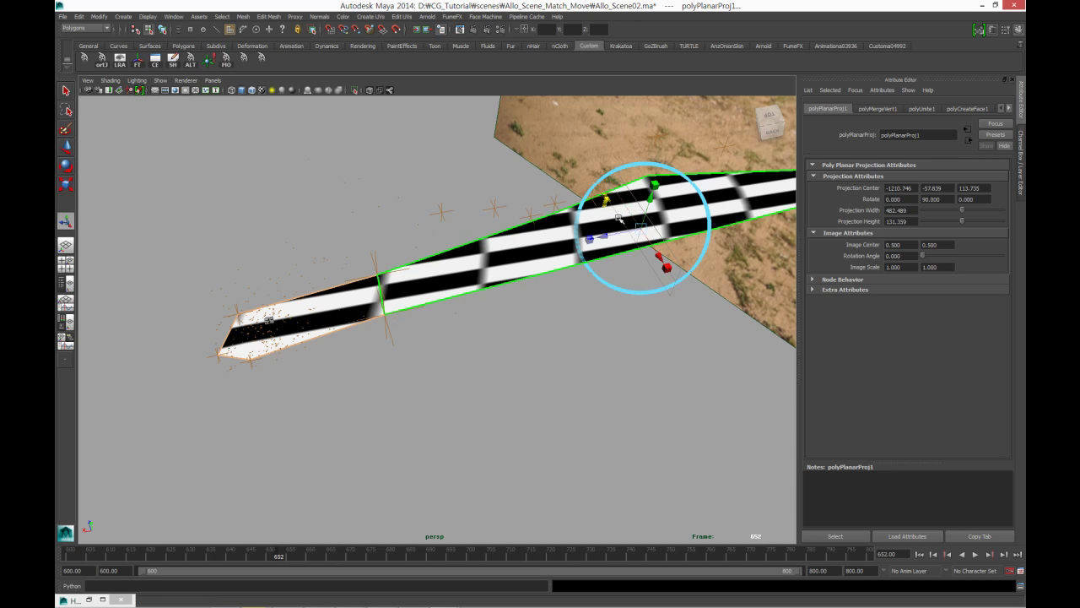
mouse_move(593, 227)
alt+mouse_down()
mouse_move(546, 186)
mouse_move(586, 217)
mouse_move(513, 227)
alt+mouse_up()
drag(625, 267, 613, 270)
key(ctrl+z)
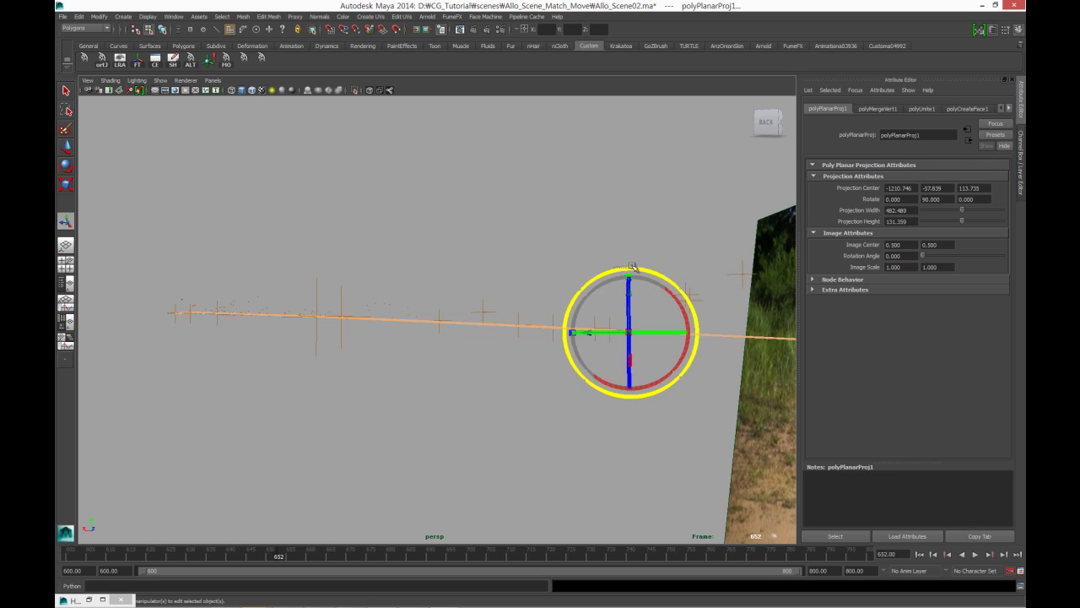
key(ctrl+z)
alt+drag(616, 288, 512, 155)
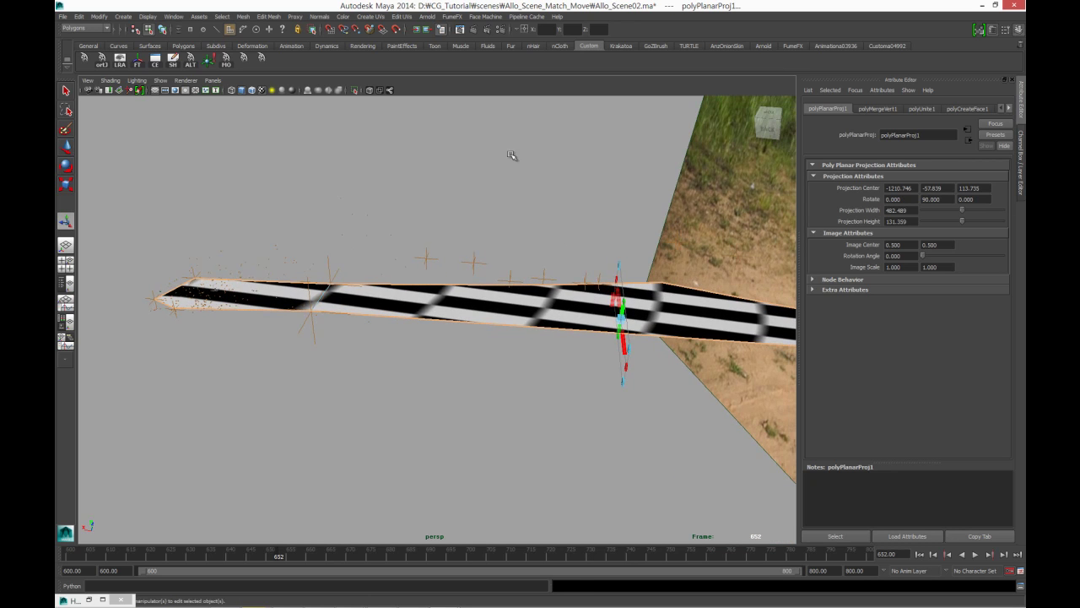
key(F8)
click(449, 19)
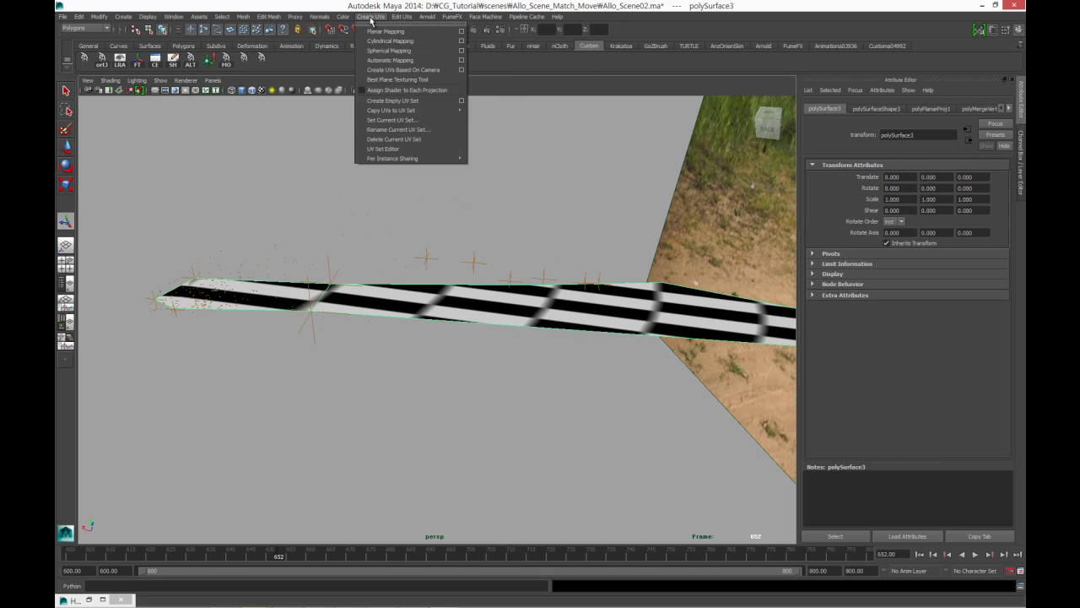
mouse_move(371, 16)
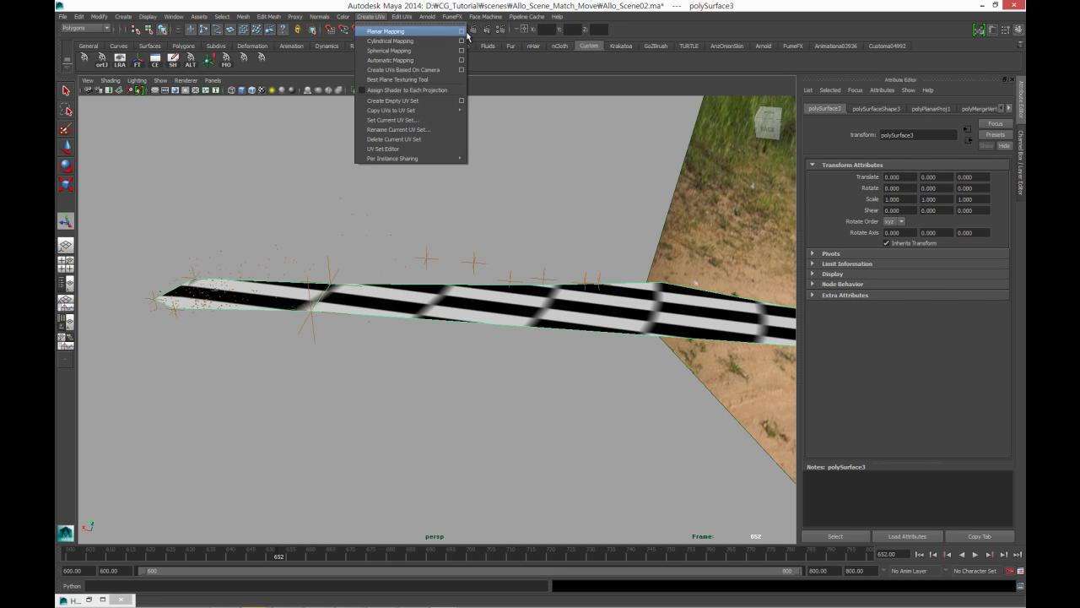
Apply Planar Mapping to the ground strip with the Y projection axis
click(462, 31)
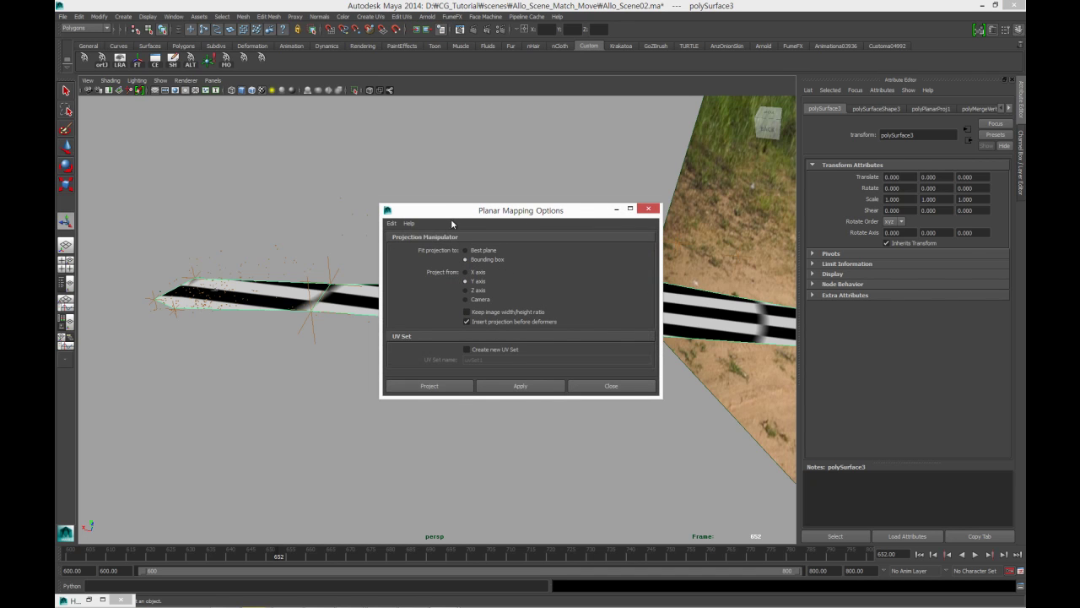
drag(450, 218, 760, 87)
click(825, 257)
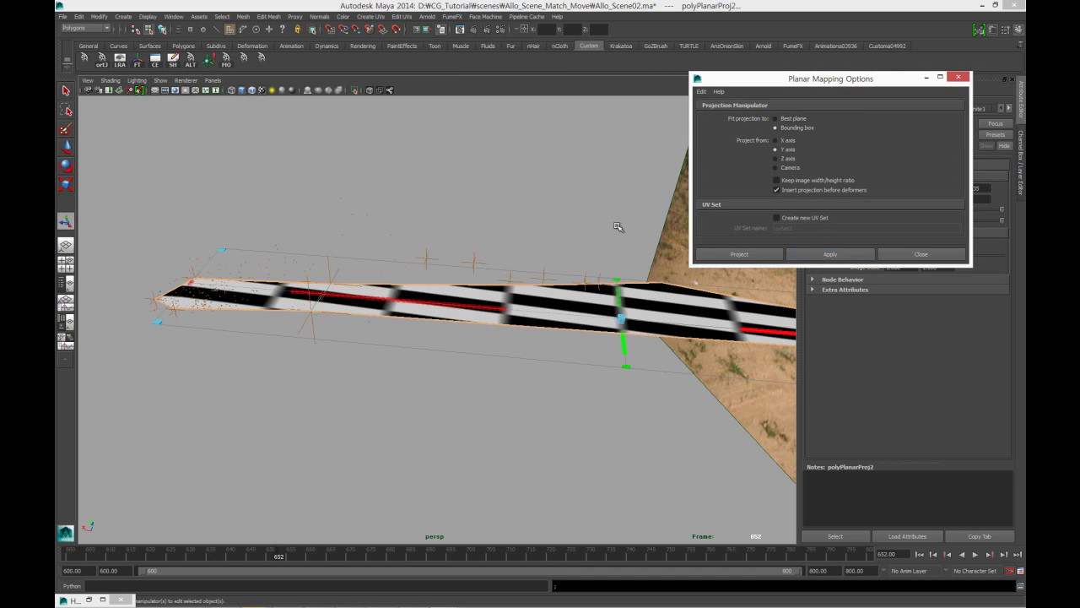
Scale the projection manipulator down so the checker squares become small and even
alt+drag(349, 235, 194, 364)
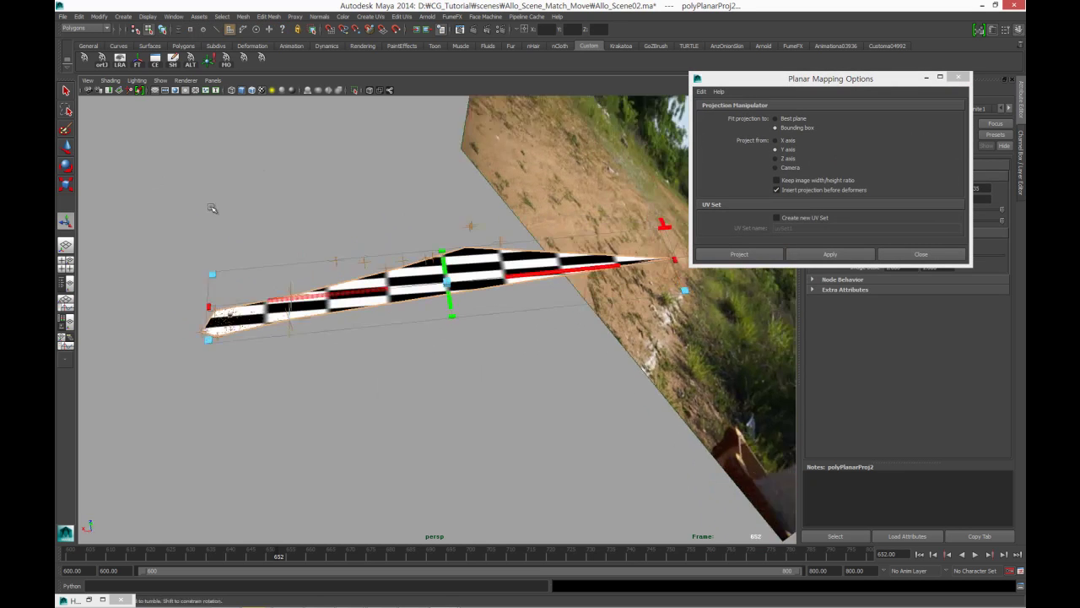
drag(199, 305, 193, 282)
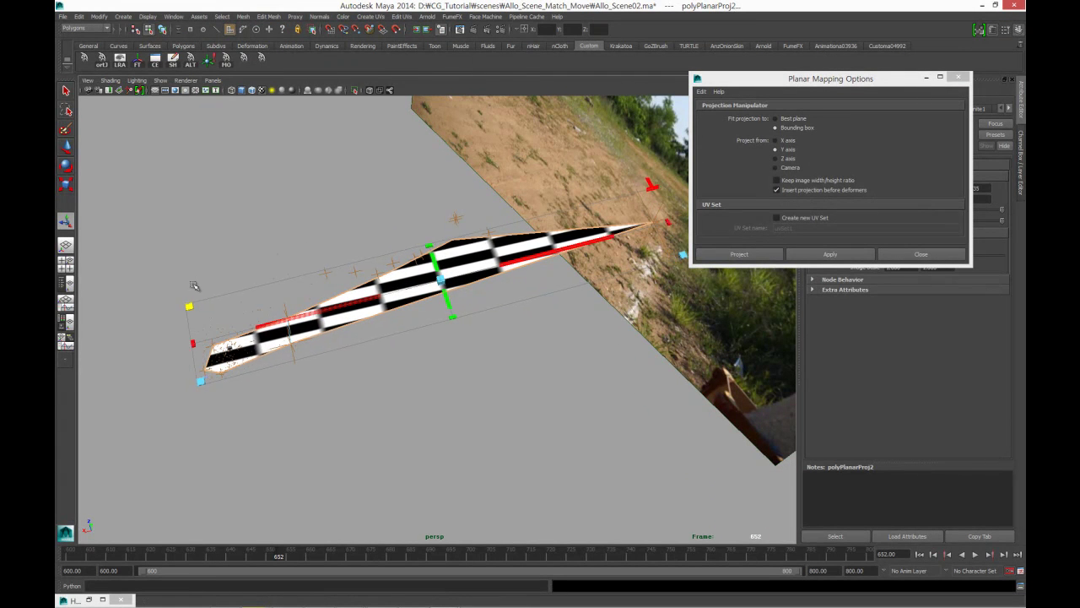
key(ctrl+z)
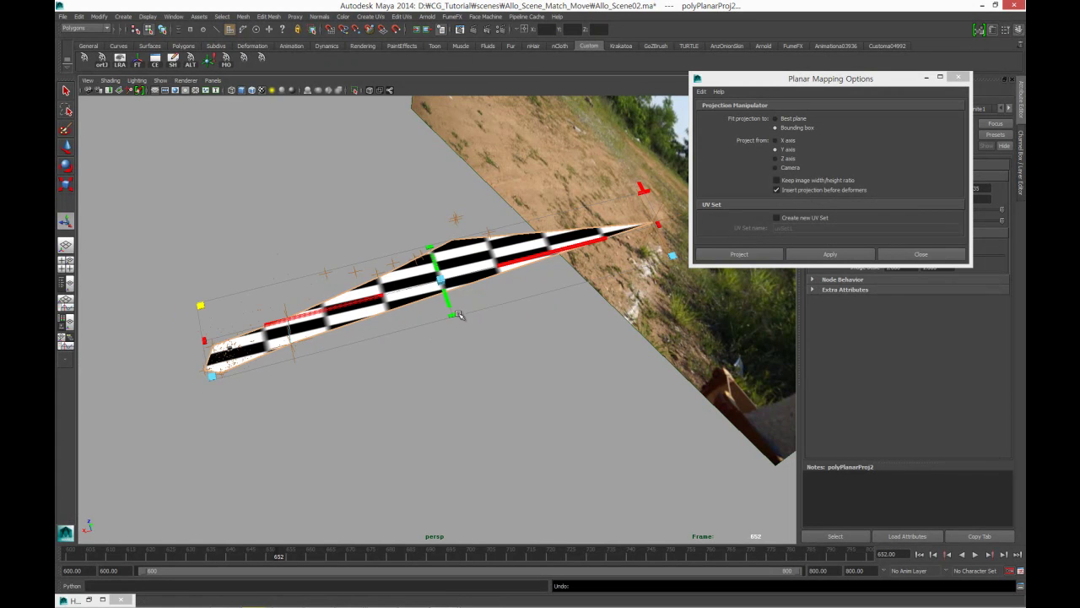
drag(452, 316, 505, 415)
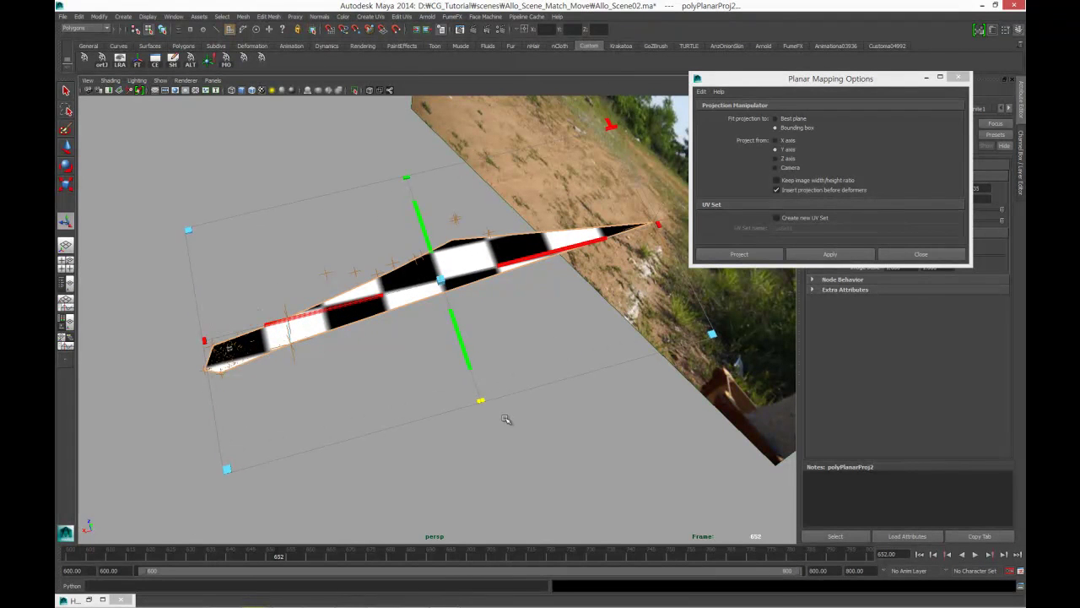
click(442, 281)
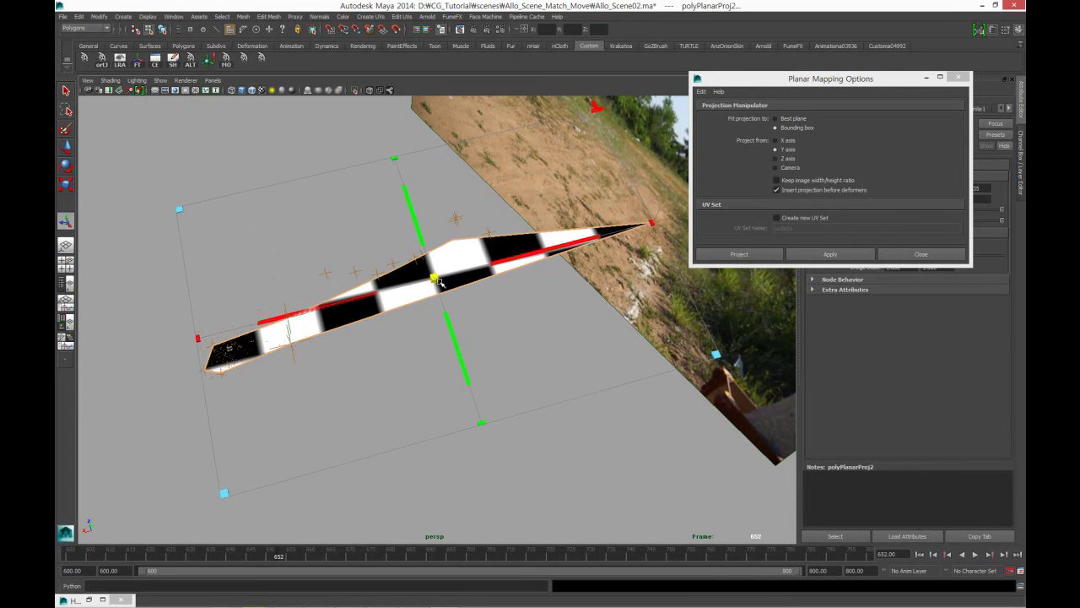
drag(228, 499, 372, 286)
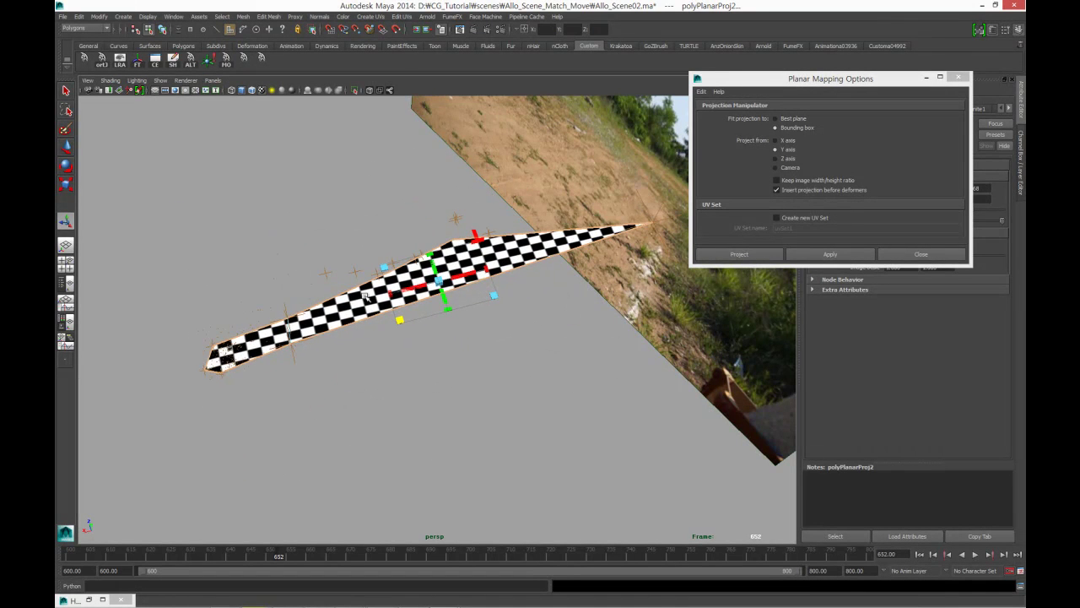
alt+middle_drag(174, 429, 422, 386)
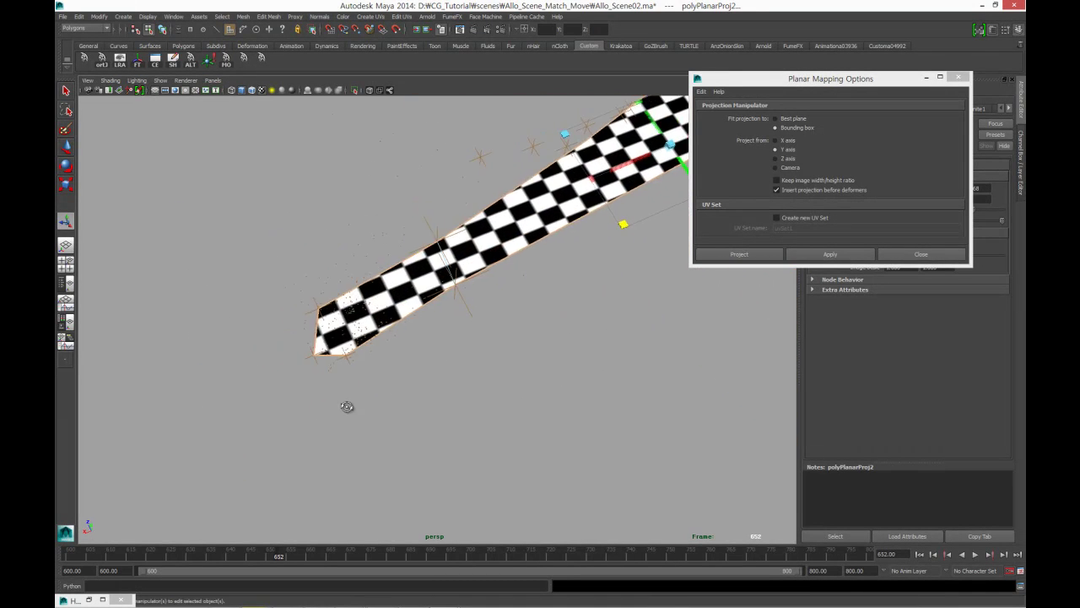
Through Camera01_2, scrub back to about frame 606, forward to 630, then return to persp
key(space)
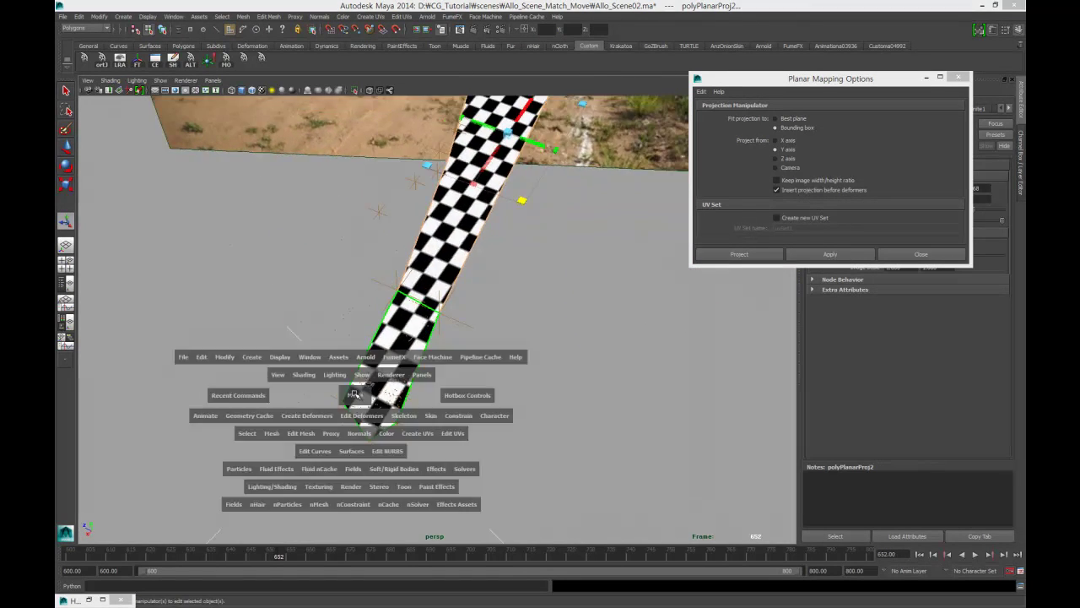
key(space)
key(space)
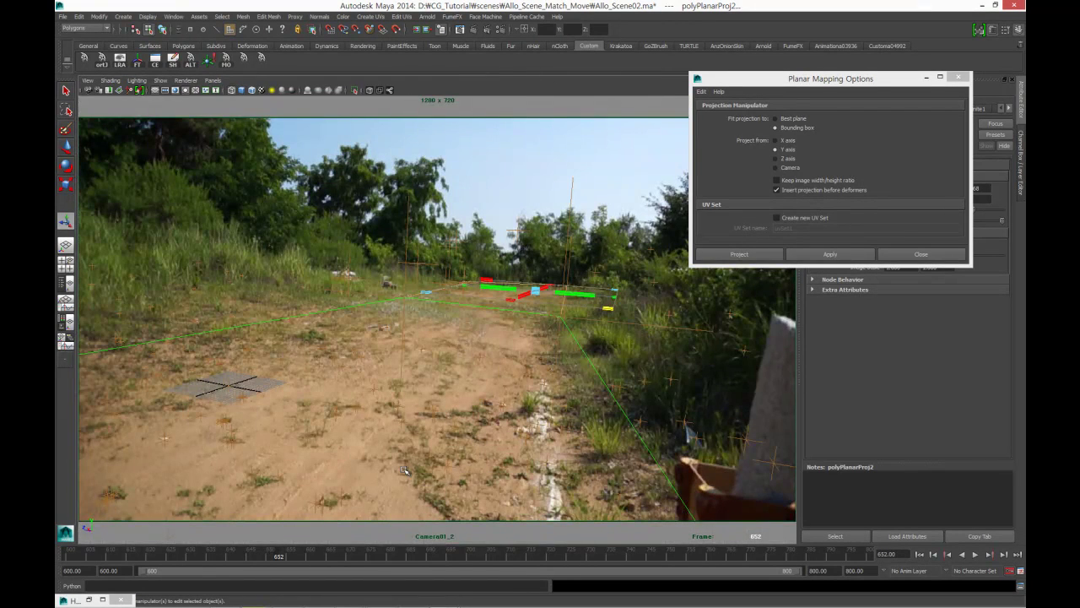
drag(352, 554, 93, 553)
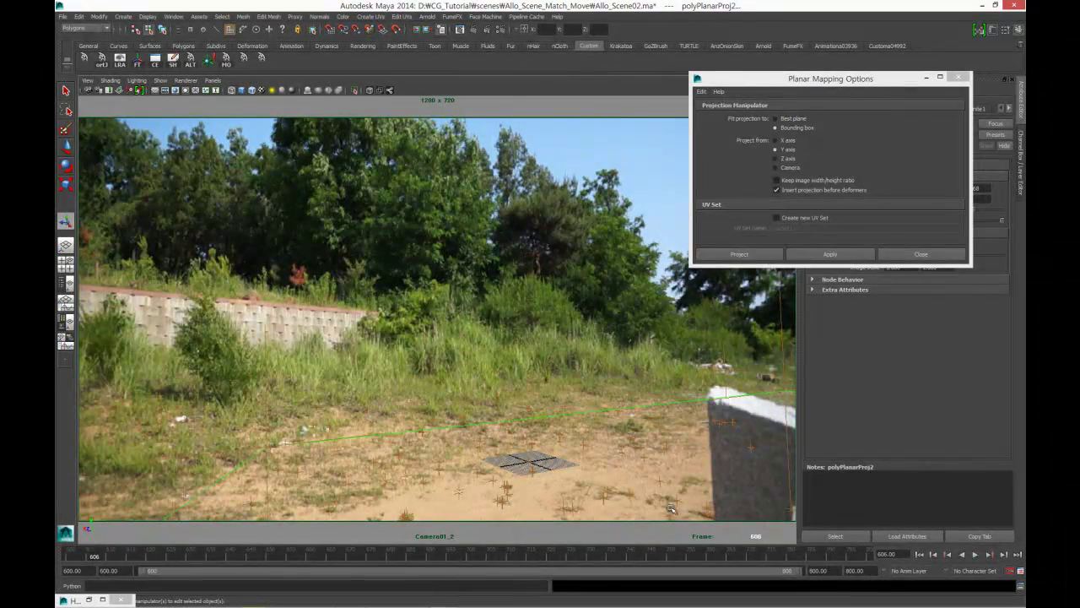
drag(148, 555, 189, 555)
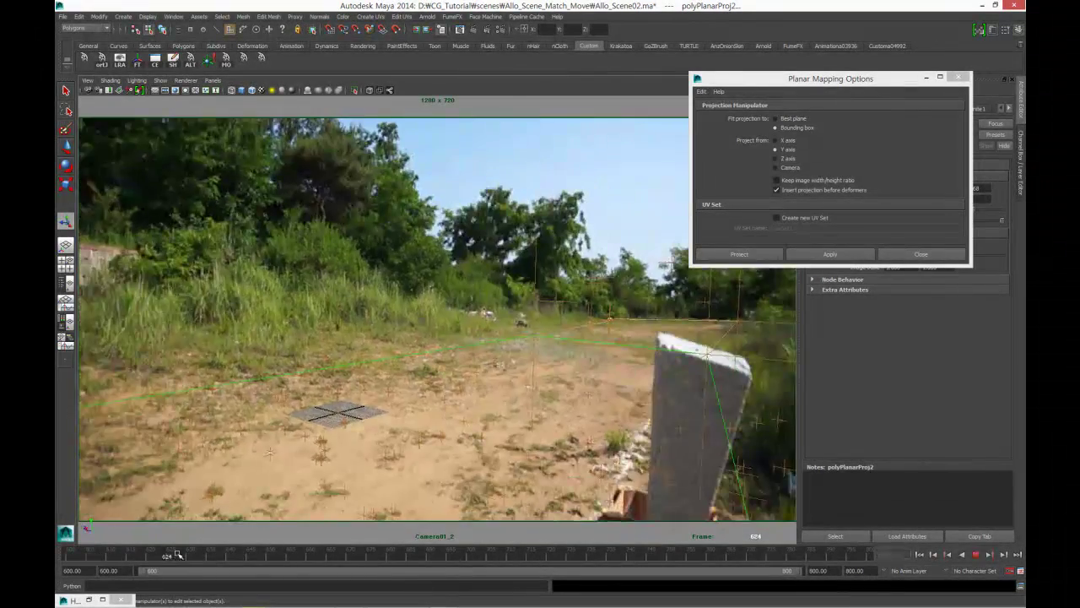
key(space)
mouse_move(304, 321)
alt+mouse_down()
mouse_move(328, 296)
mouse_move(414, 314)
mouse_move(529, 135)
alt+mouse_up()
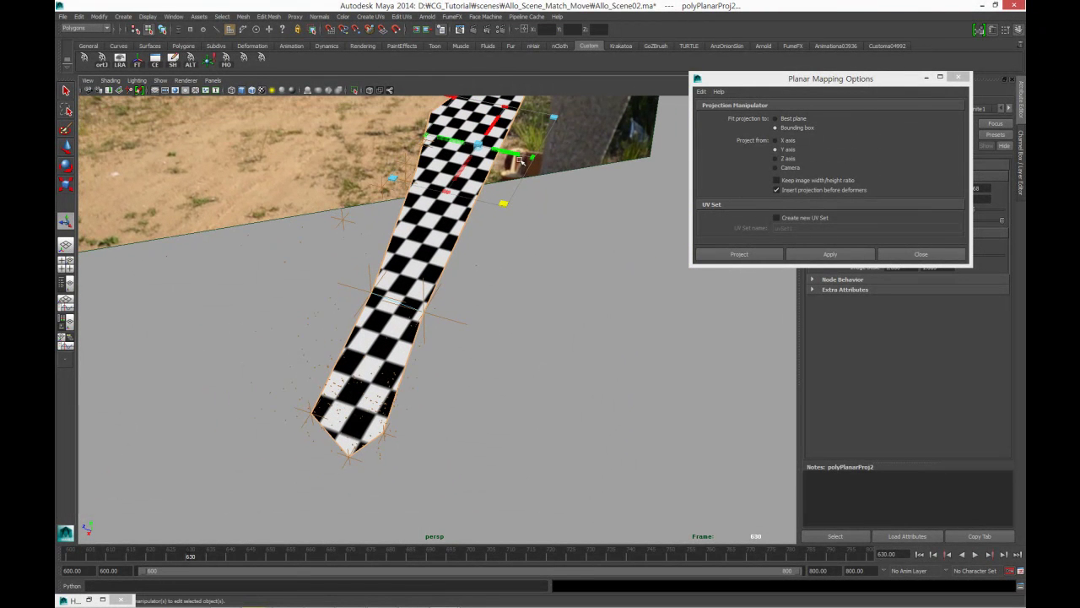
Shrink the planar projection on the upper strip section for a denser checker
click(341, 401)
drag(531, 160, 470, 192)
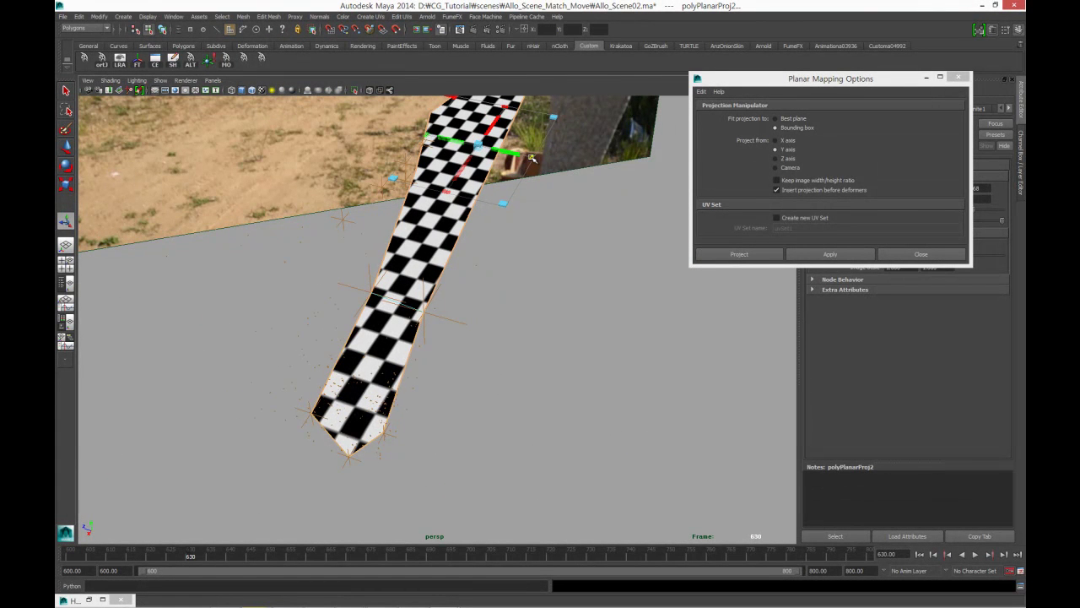
click(447, 177)
drag(498, 186, 491, 177)
Shrink the projection on the lower strip section twice more, then deselect and tumble the view
click(327, 408)
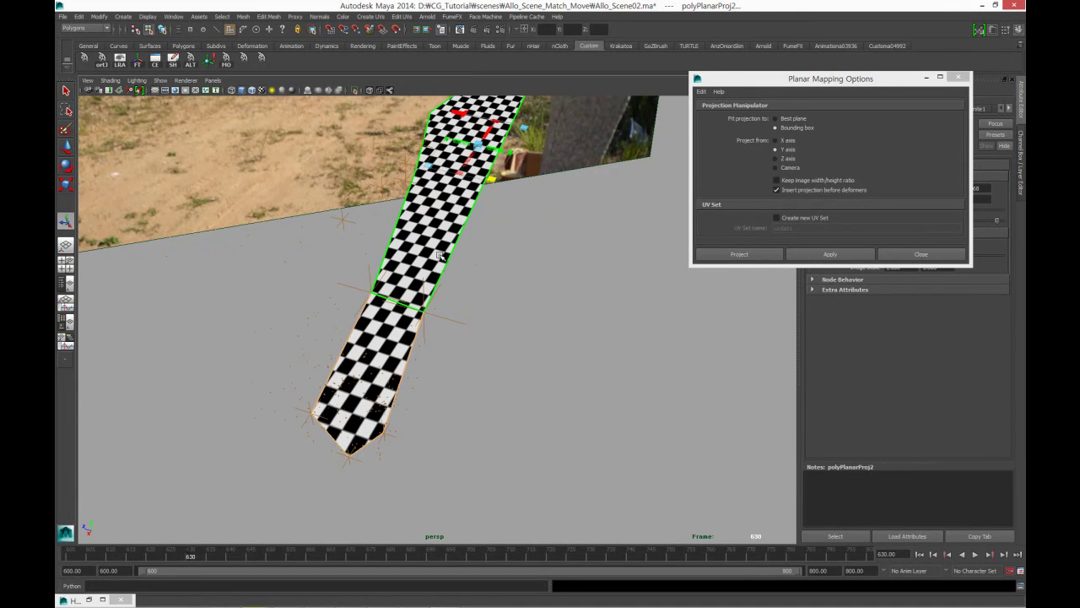
drag(492, 180, 490, 177)
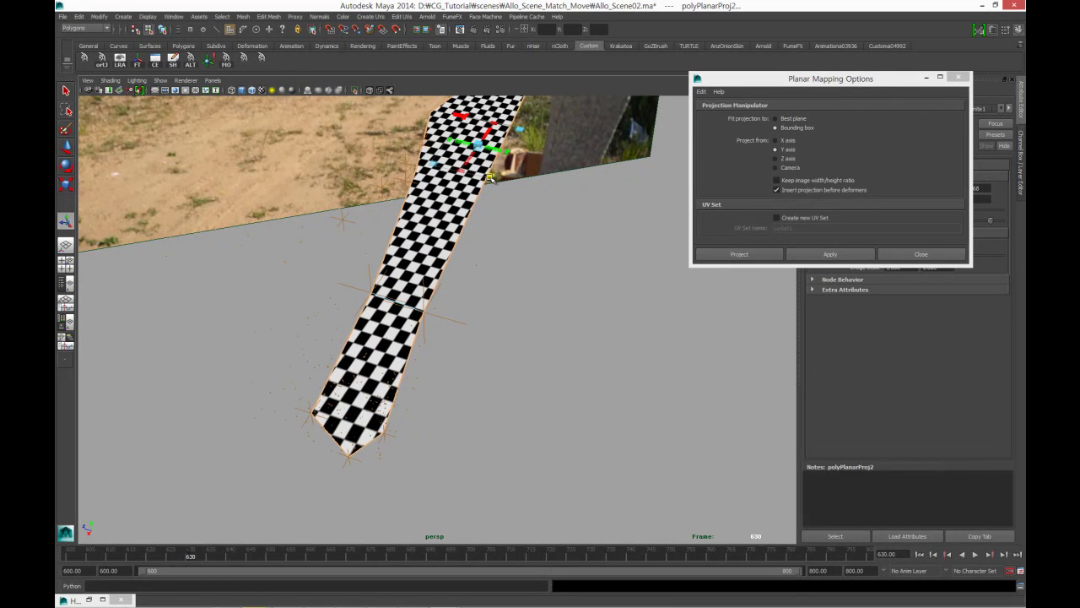
drag(491, 177, 491, 179)
click(313, 427)
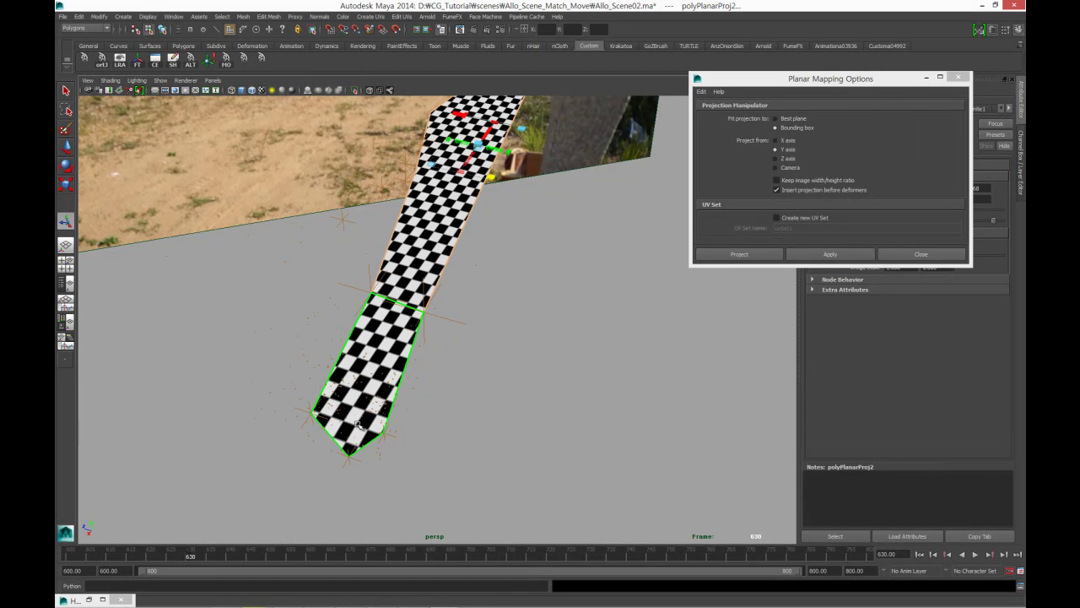
click(226, 463)
mouse_move(231, 456)
alt+mouse_down()
mouse_move(242, 436)
mouse_move(246, 452)
alt+mouse_up()
key(XF86AudioRaiseVolume)
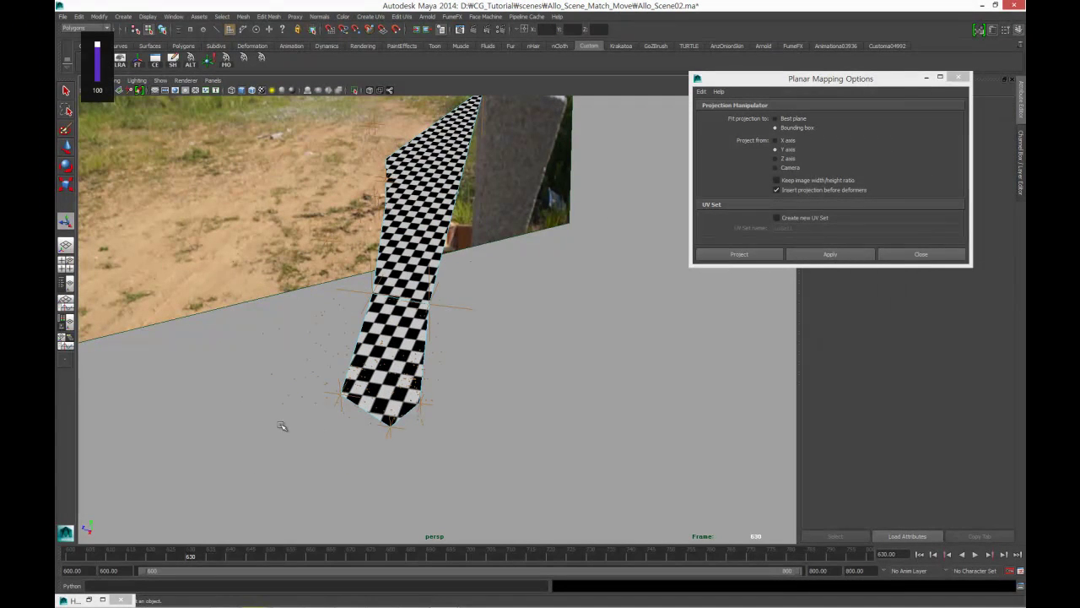
Minimize Planar Mapping Options, select the checkered ground, and compare it in Camera01_2 and persp panes
key(space)
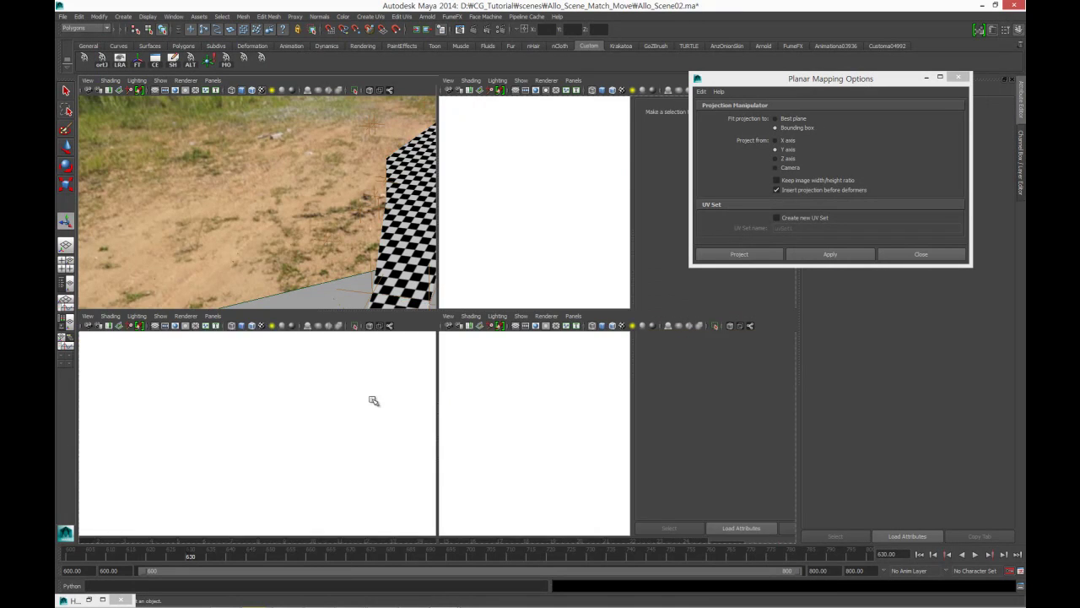
key(space)
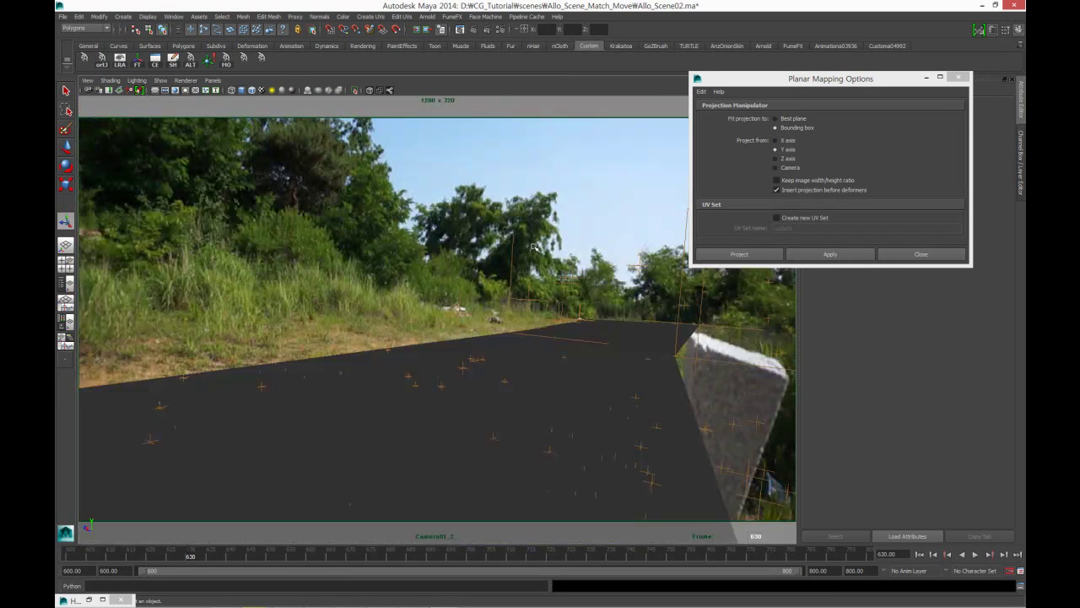
click(926, 77)
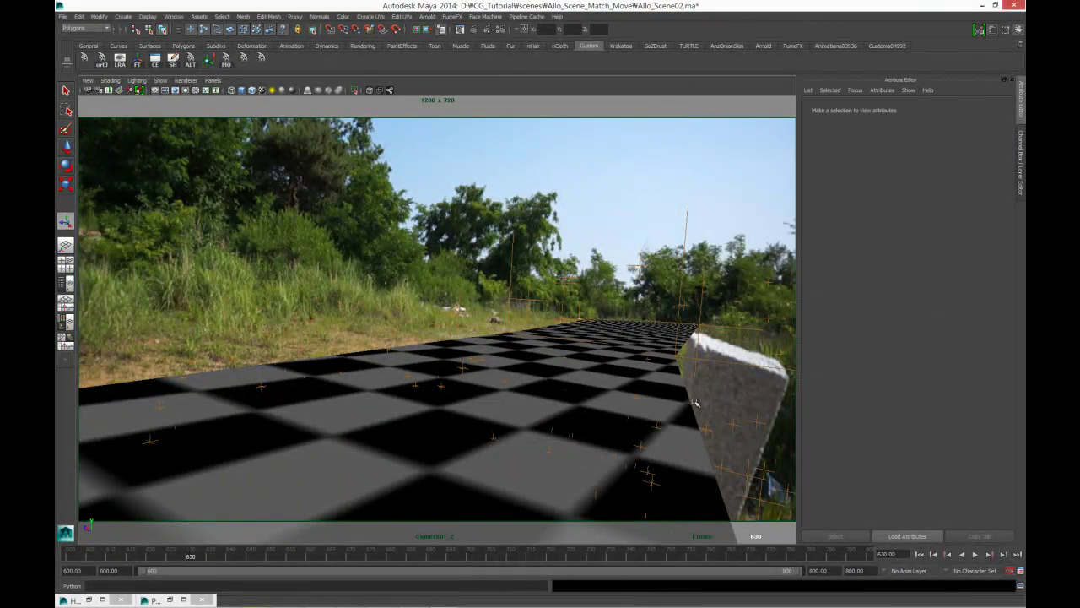
click(598, 485)
key(space)
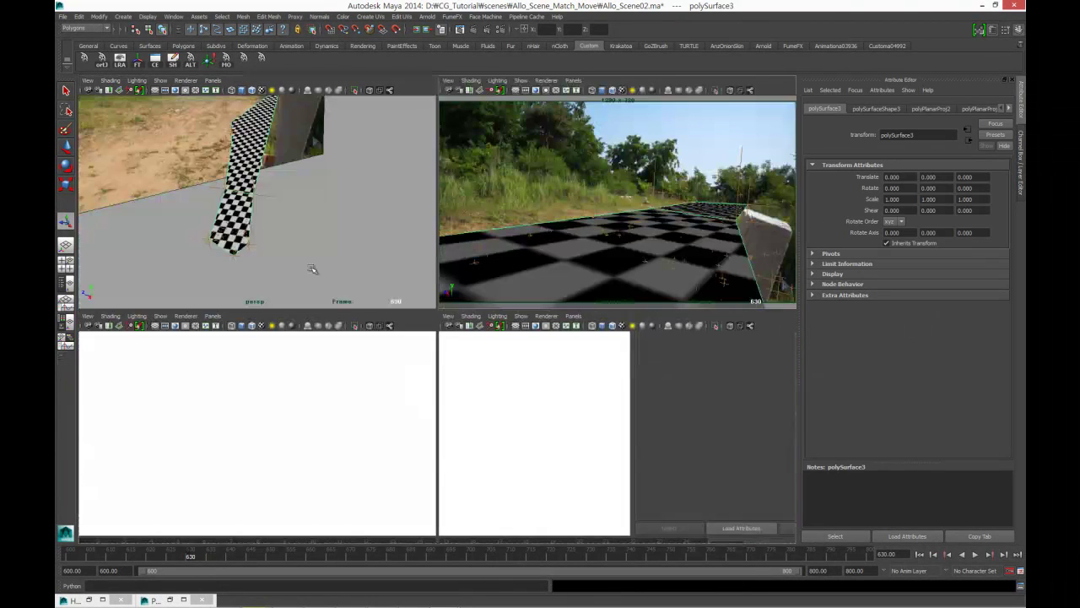
alt+drag(269, 270, 309, 273)
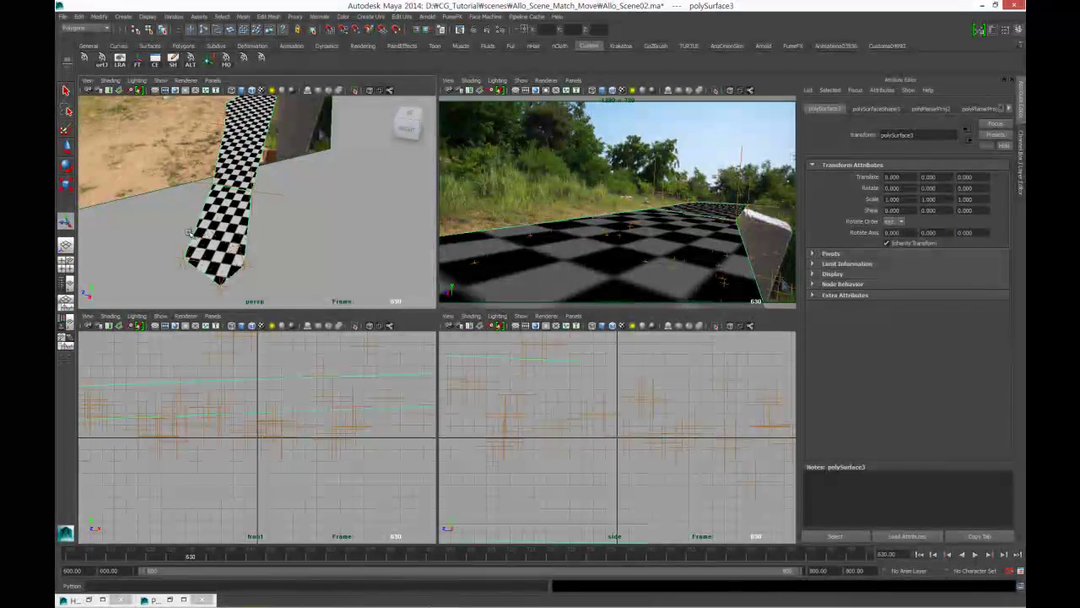
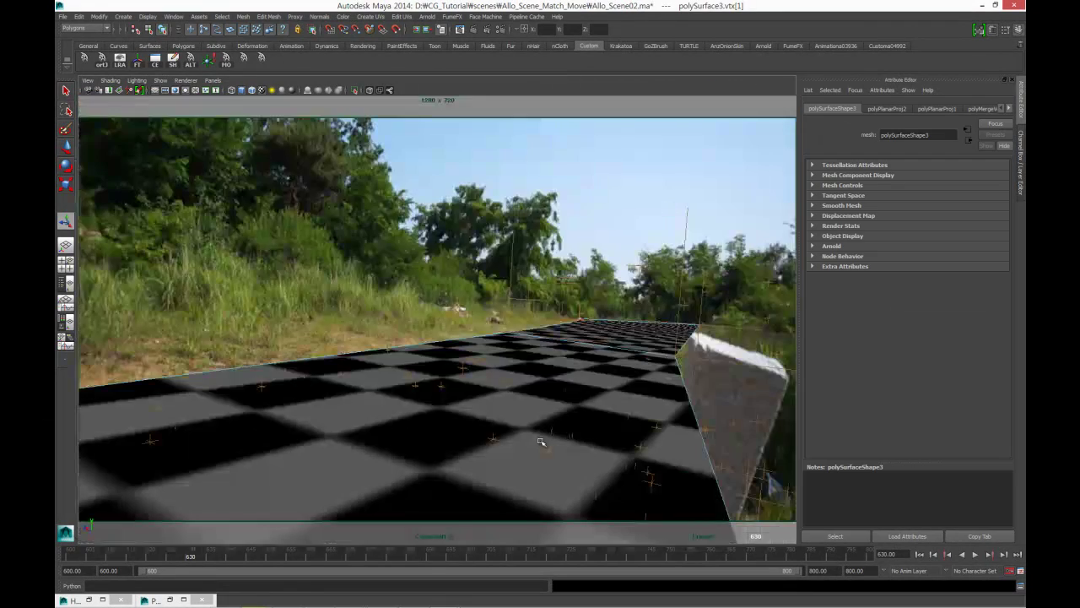
Play the shot with Alt+V, stop at frame 751, and deselect the adjusted vertex
key(alt+v)
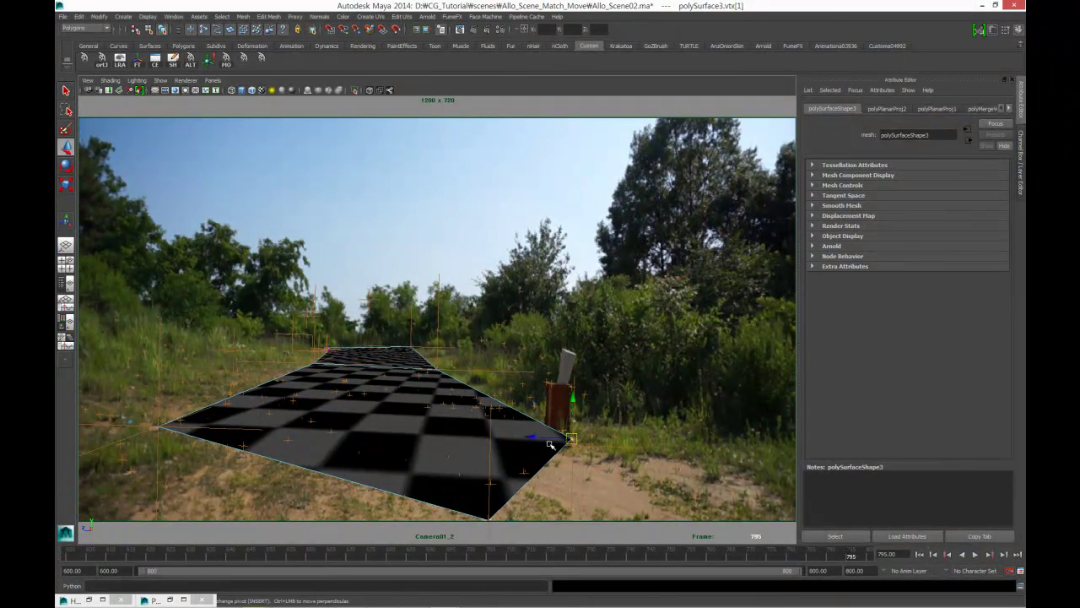
key(space)
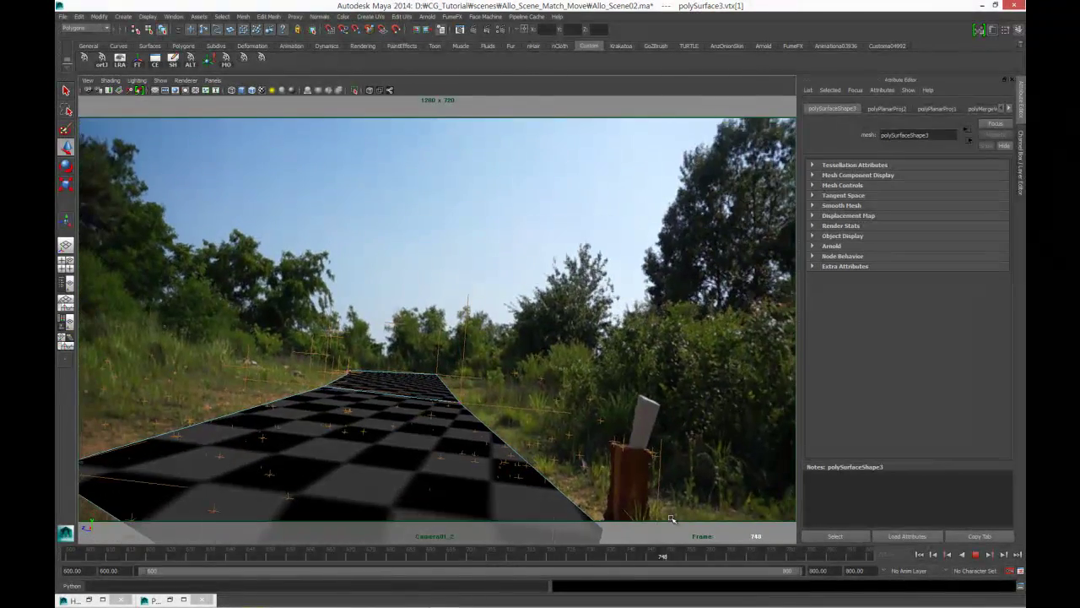
key(Escape)
click(319, 230)
click(338, 242)
Switch the viewport to High Quality Rendering, hide locators, and play through to frame 800
click(341, 325)
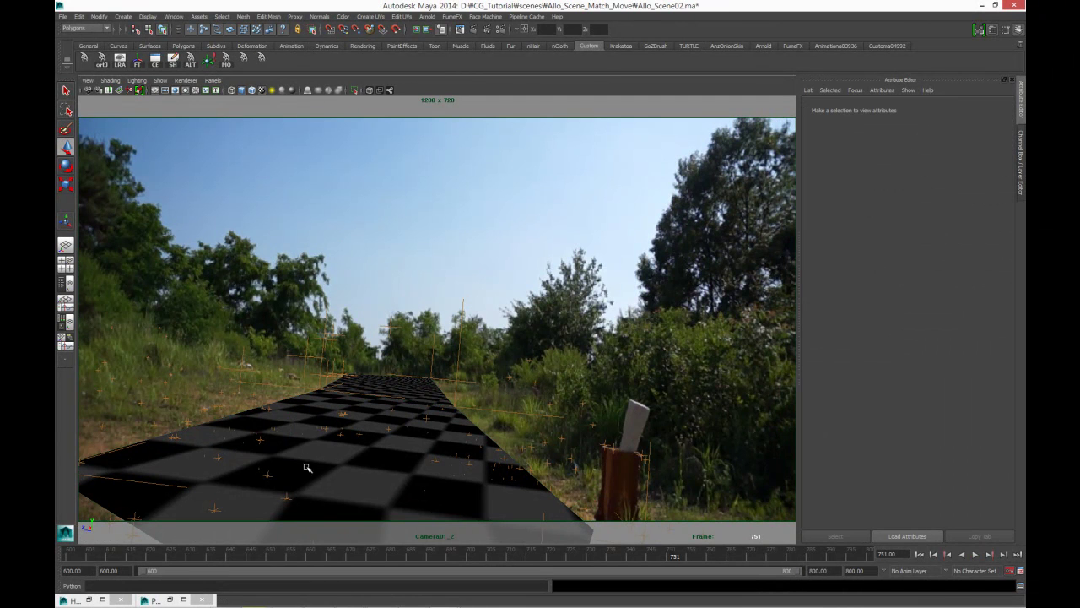
click(185, 80)
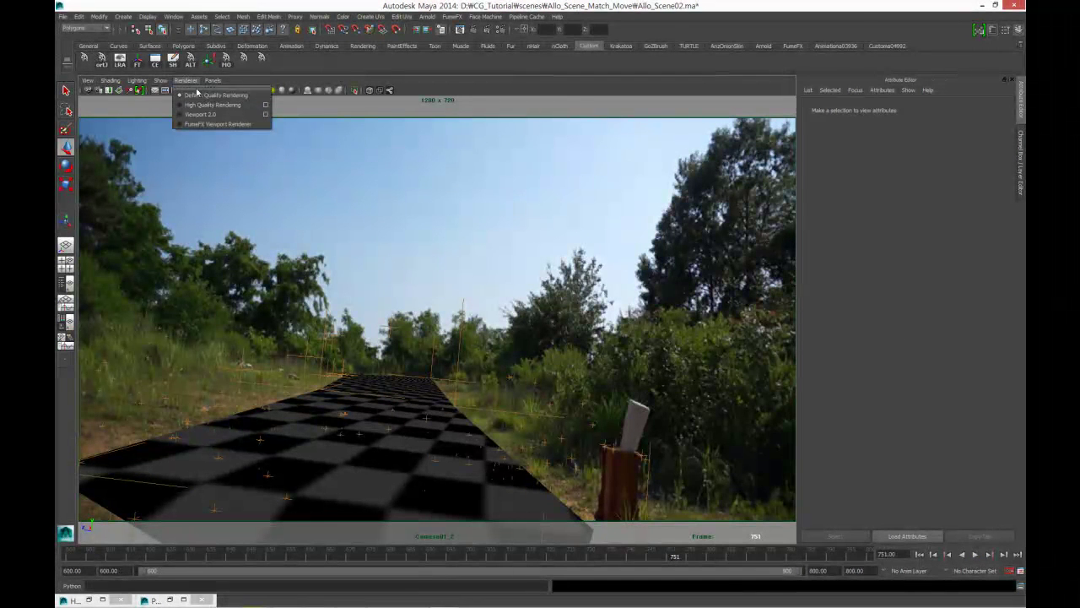
click(209, 106)
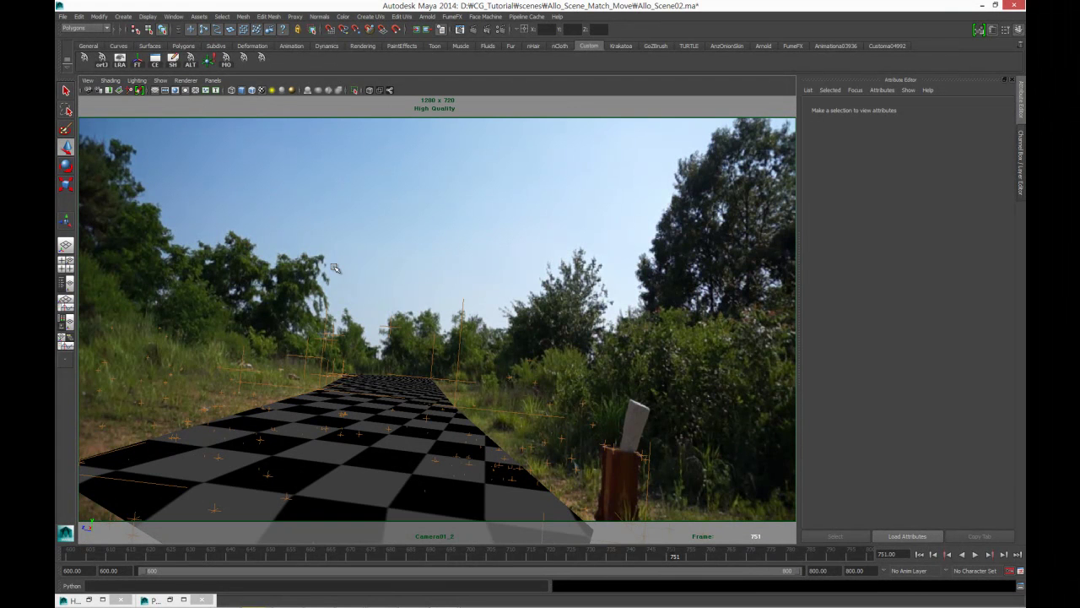
click(162, 82)
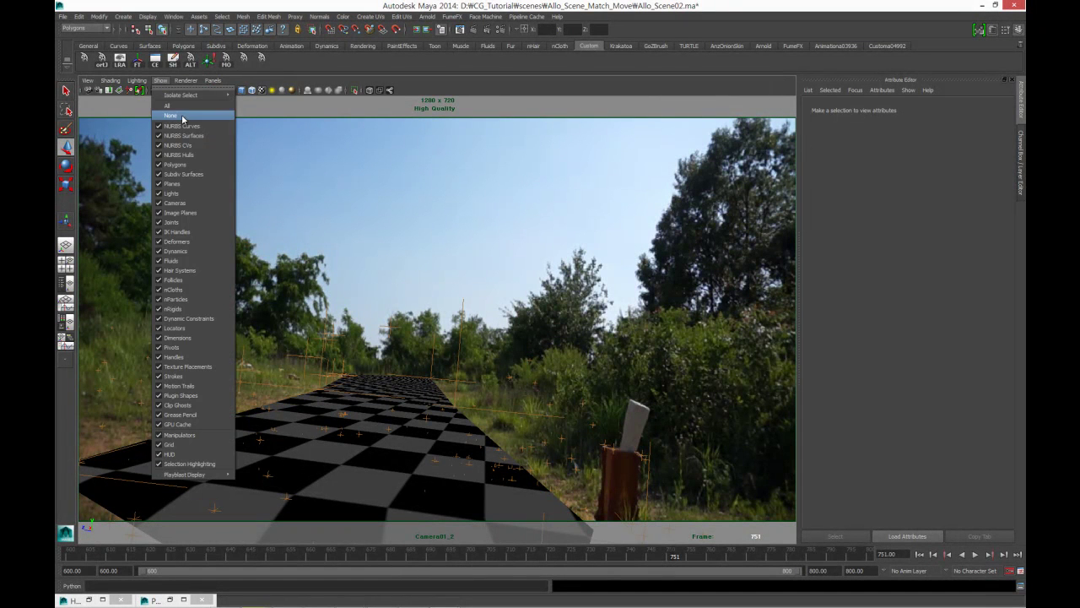
click(185, 328)
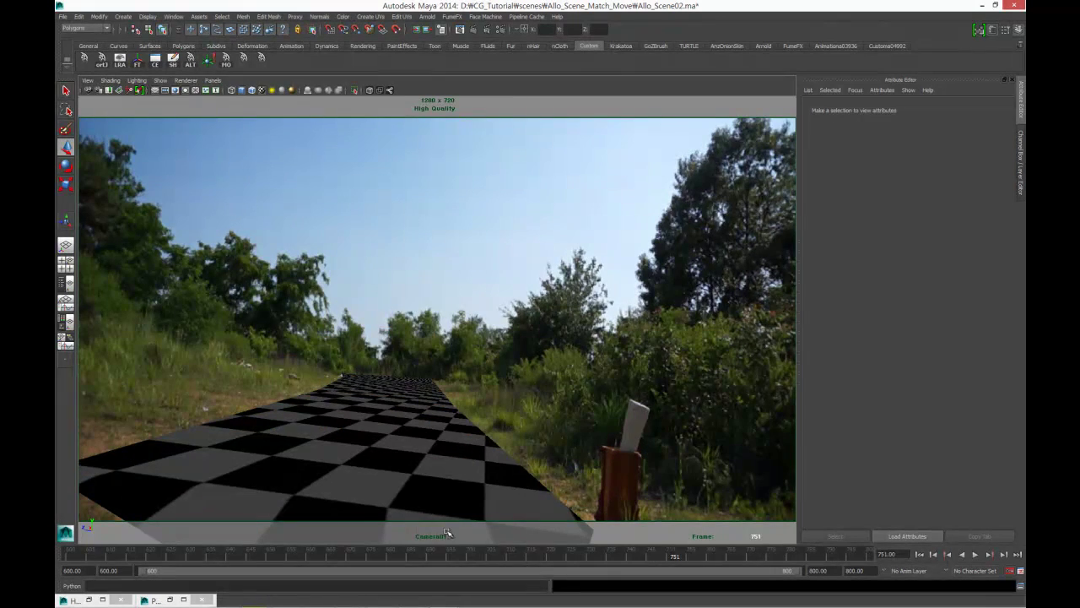
key(alt+v)
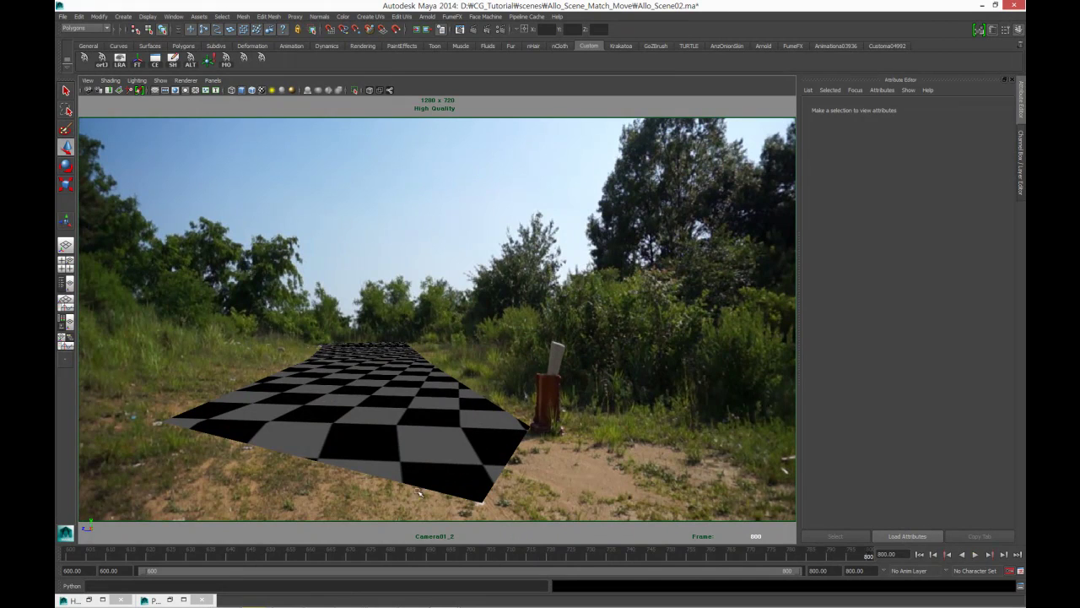
Extrude the plane's near border edge toward the camera to lengthen the ground
click(348, 443)
right_drag(334, 454, 333, 372)
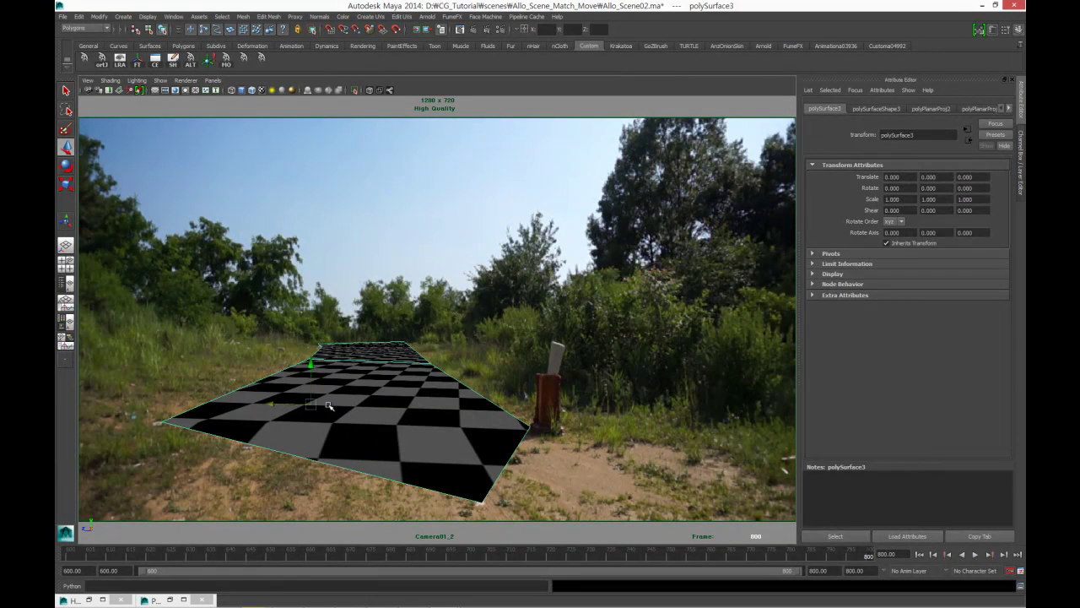
key(space)
key(space)
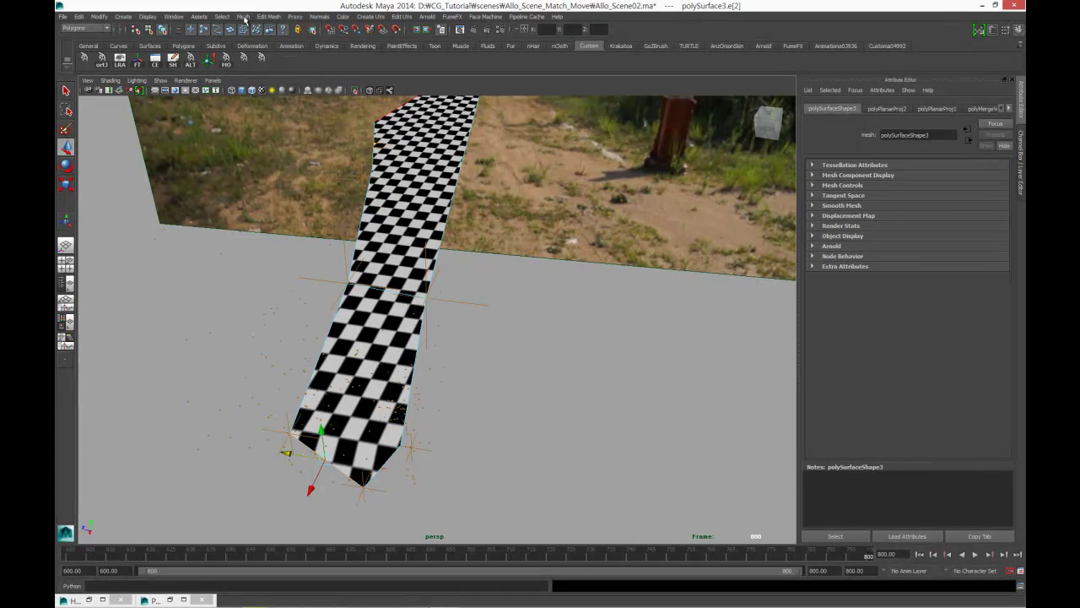
click(274, 17)
click(279, 52)
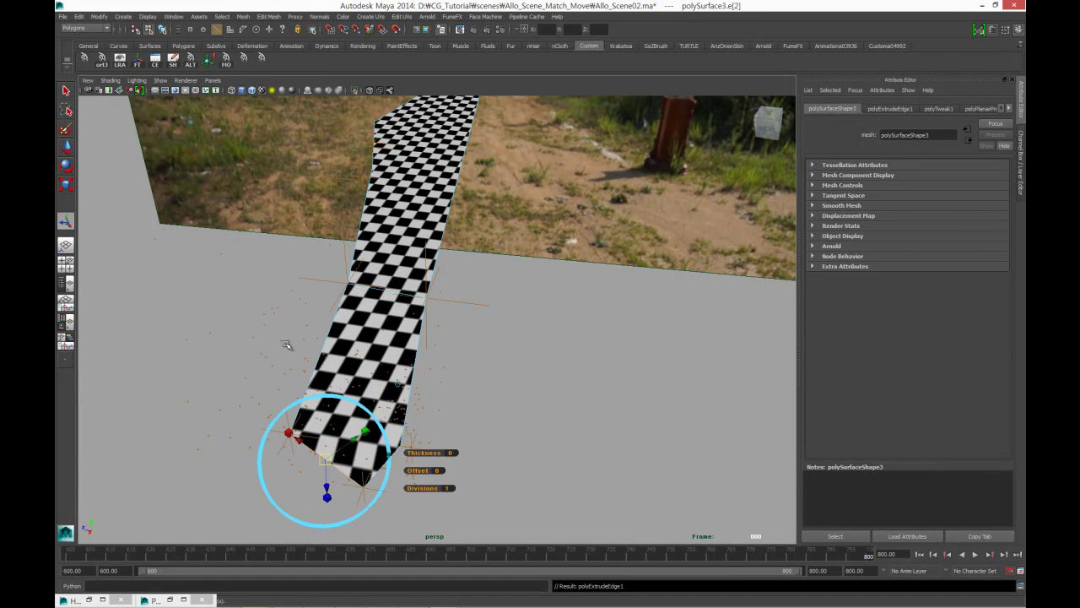
drag(355, 438, 392, 457)
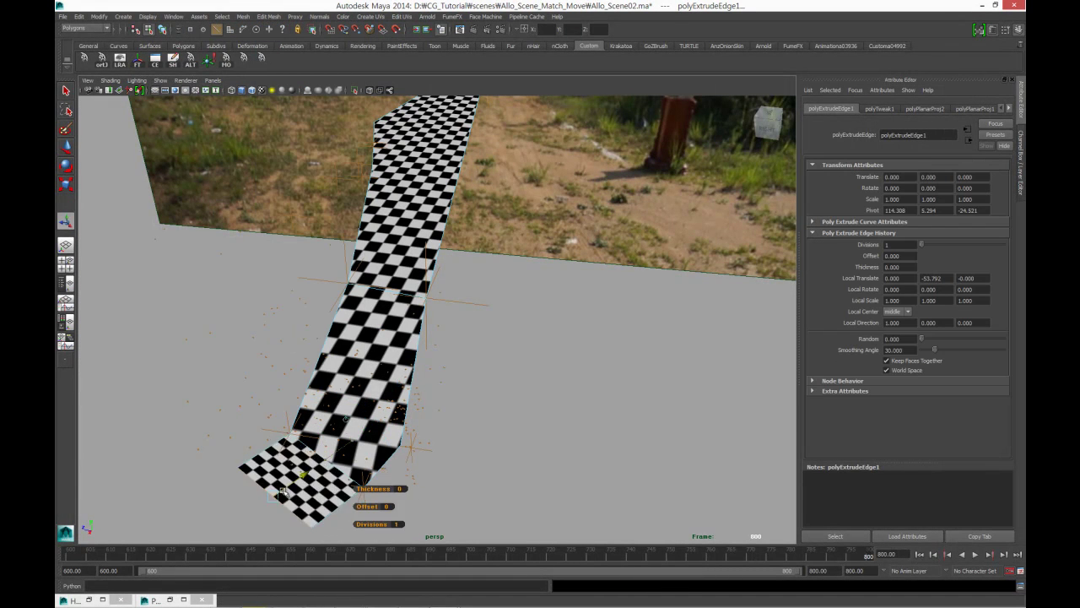
key(q)
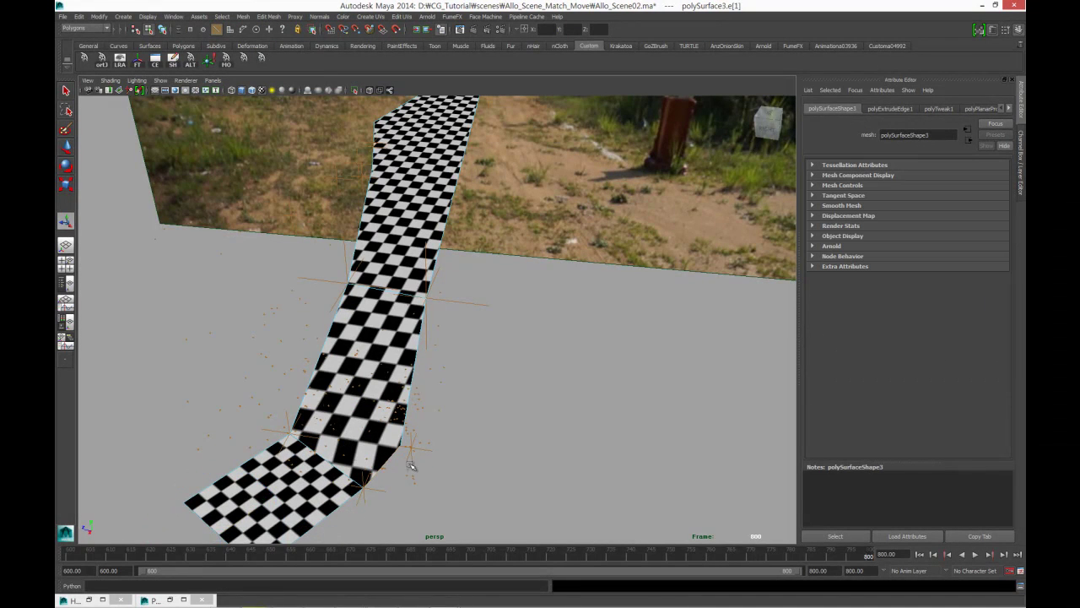
Extrude another border edge into a right-hand branch and scrub the shot to check it
key(space)
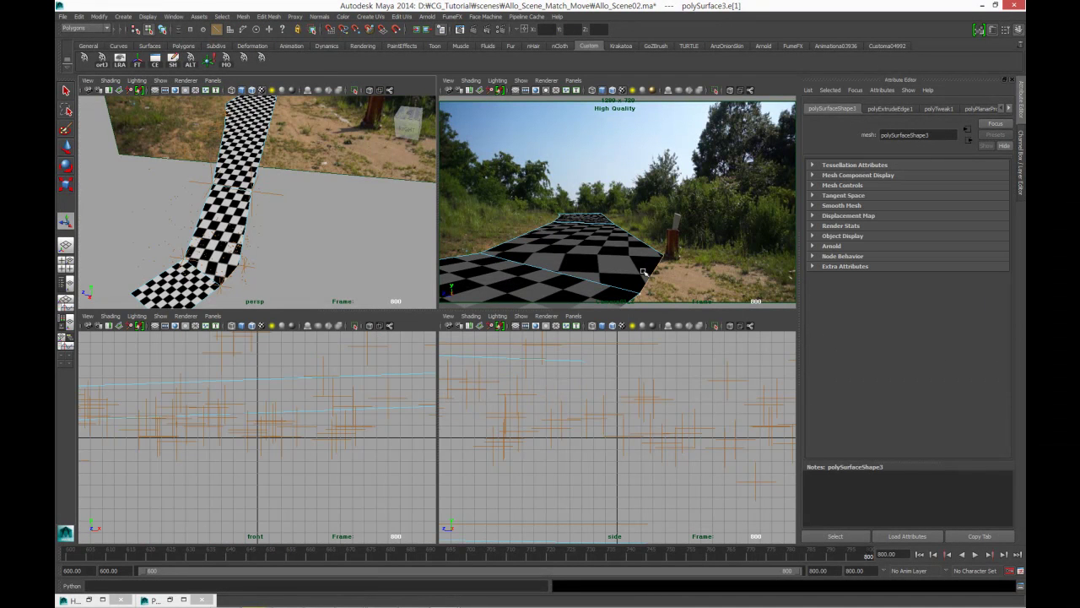
key(ctrl+e)
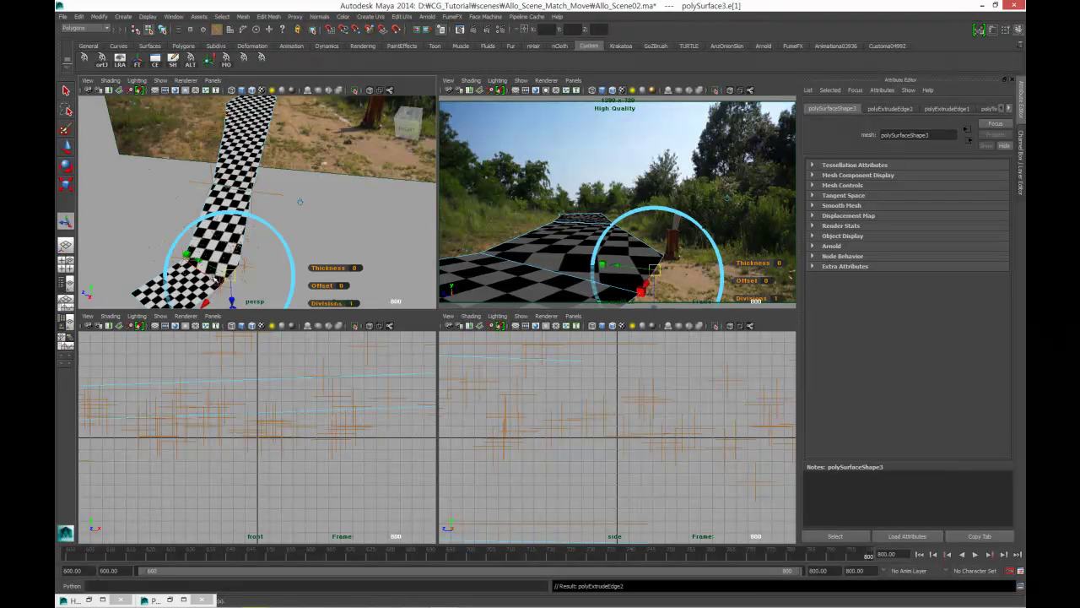
middle_drag(299, 201, 352, 225)
key(space)
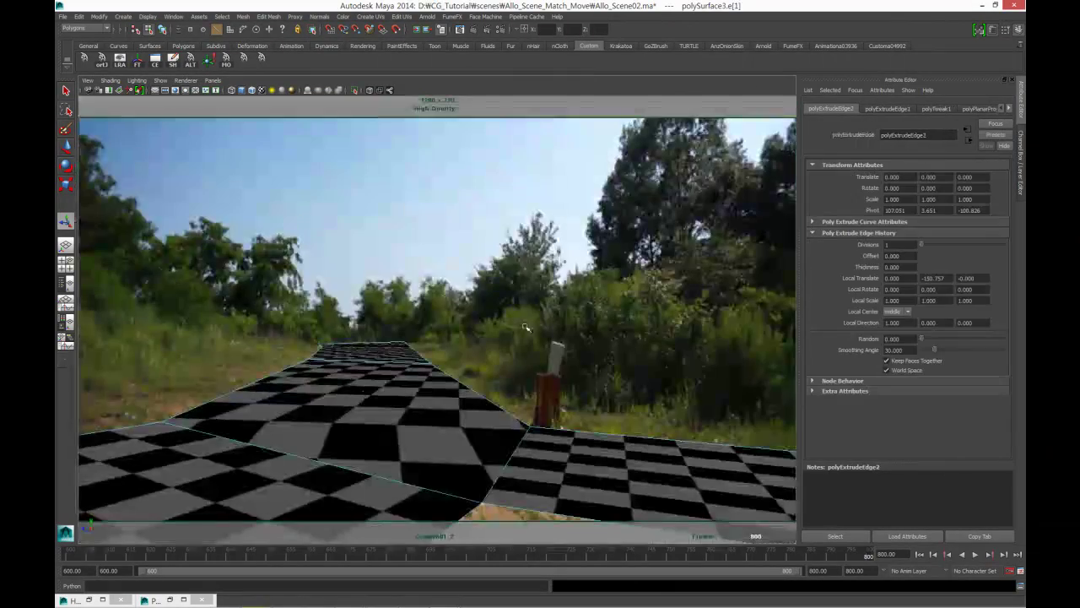
mouse_move(840, 557)
mouse_down()
mouse_move(764, 563)
mouse_move(869, 557)
mouse_up()
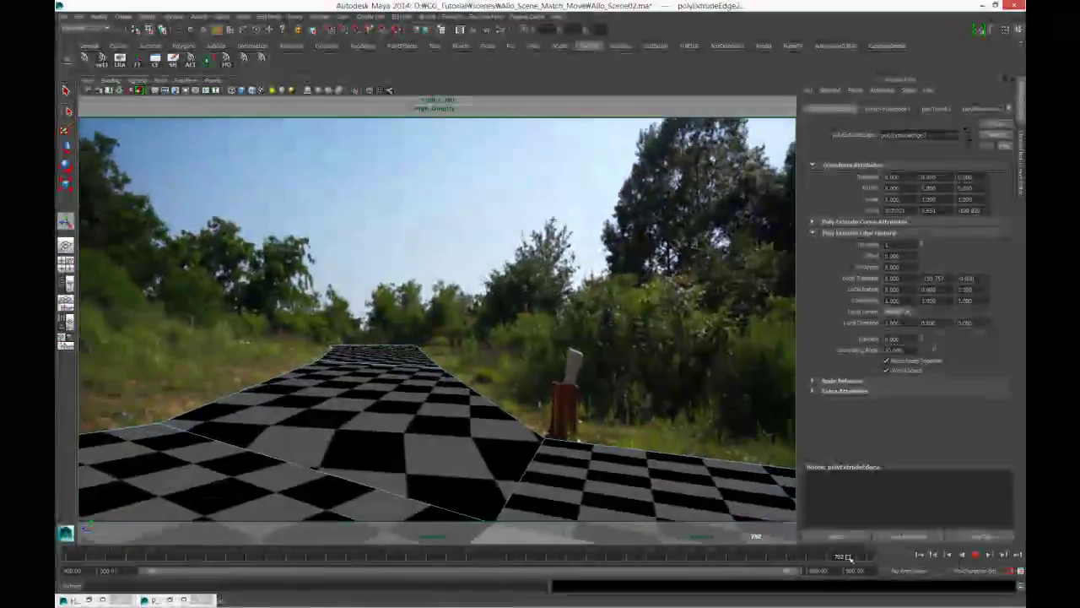
key(space)
alt+drag(193, 267, 246, 234)
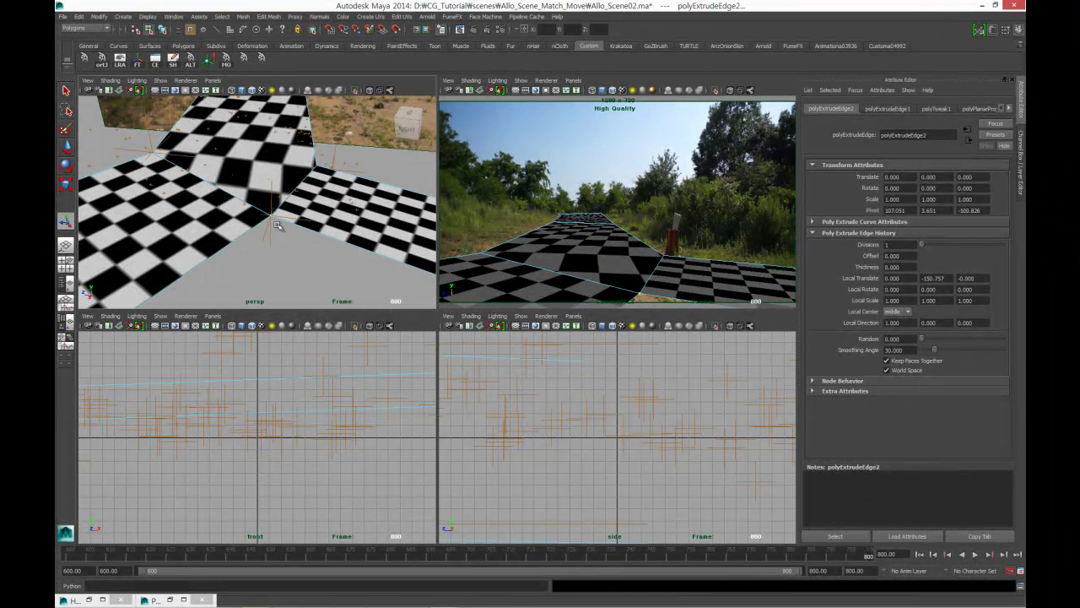
Select the branch's shared vertex and orbit the perspective view to inspect the joined planes
click(268, 216)
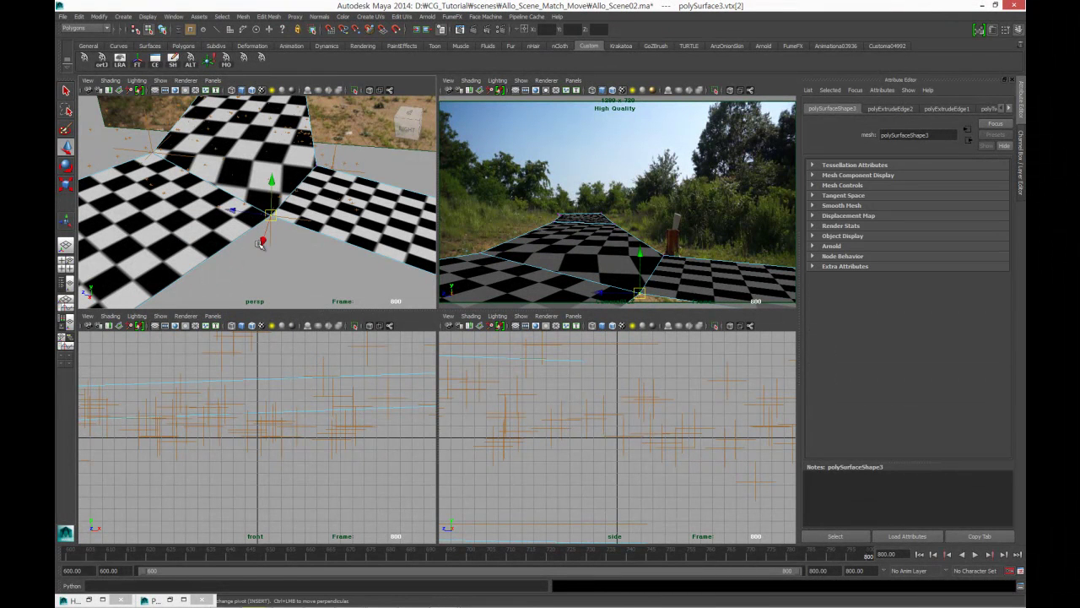
alt+drag(260, 243, 211, 253)
alt+right_drag(211, 253, 134, 248)
mouse_move(133, 248)
alt+mouse_down()
mouse_move(249, 253)
mouse_move(244, 285)
mouse_move(257, 281)
mouse_move(222, 276)
alt+mouse_up()
alt+drag(169, 197, 208, 266)
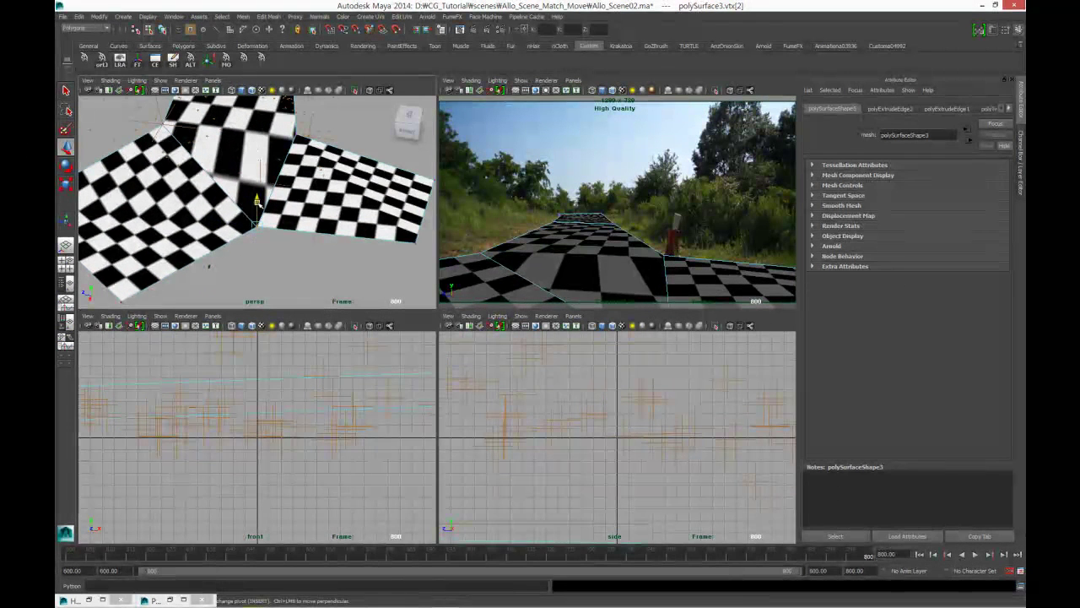
Return to object mode, select polySurface3, and maximize the camera view
key(Insert)
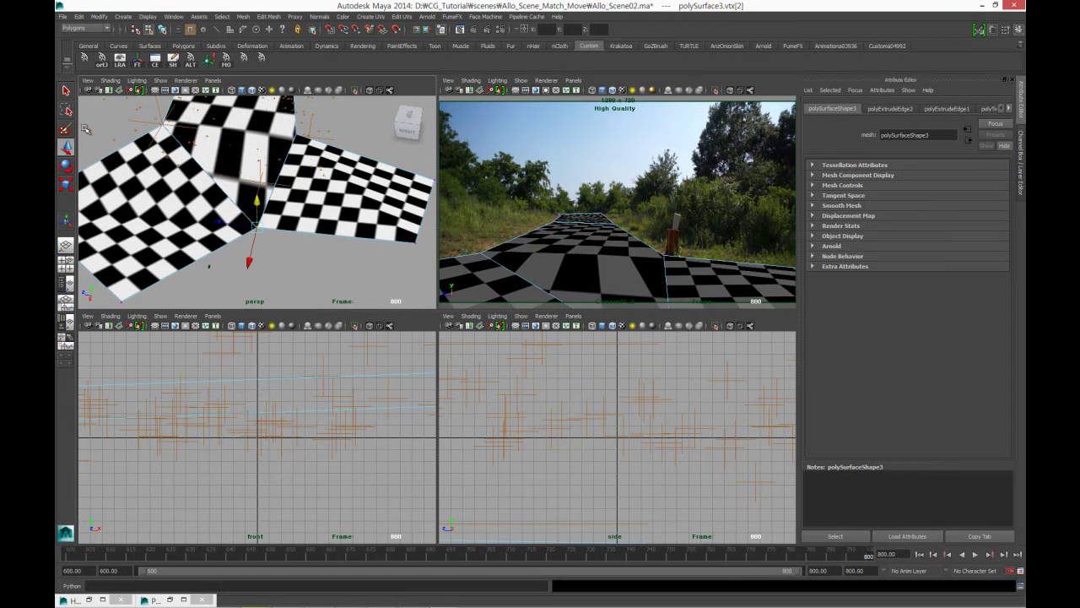
key(F8)
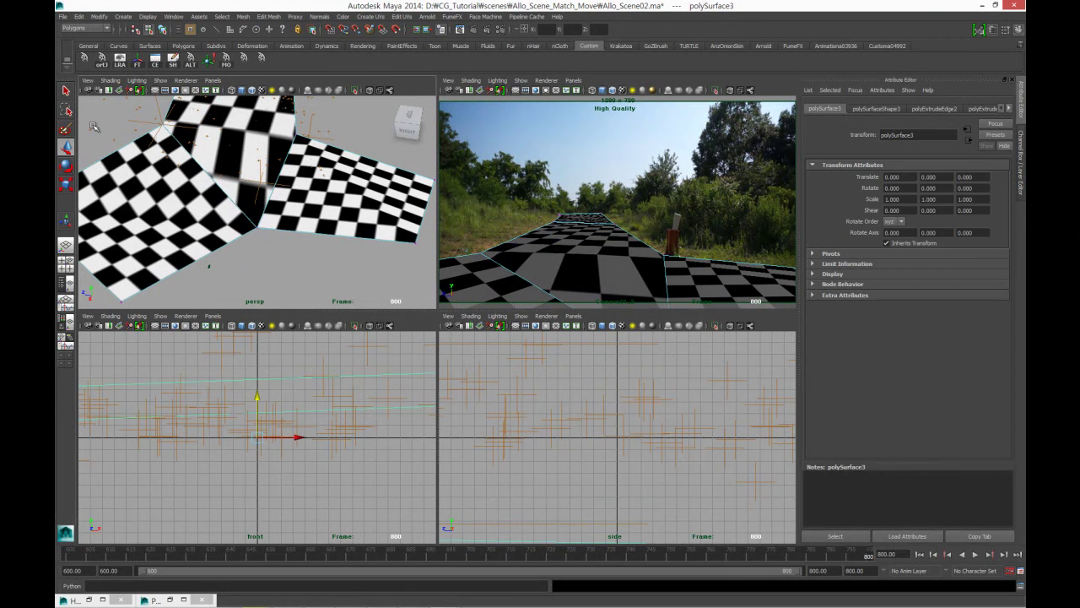
click(566, 215)
key(space)
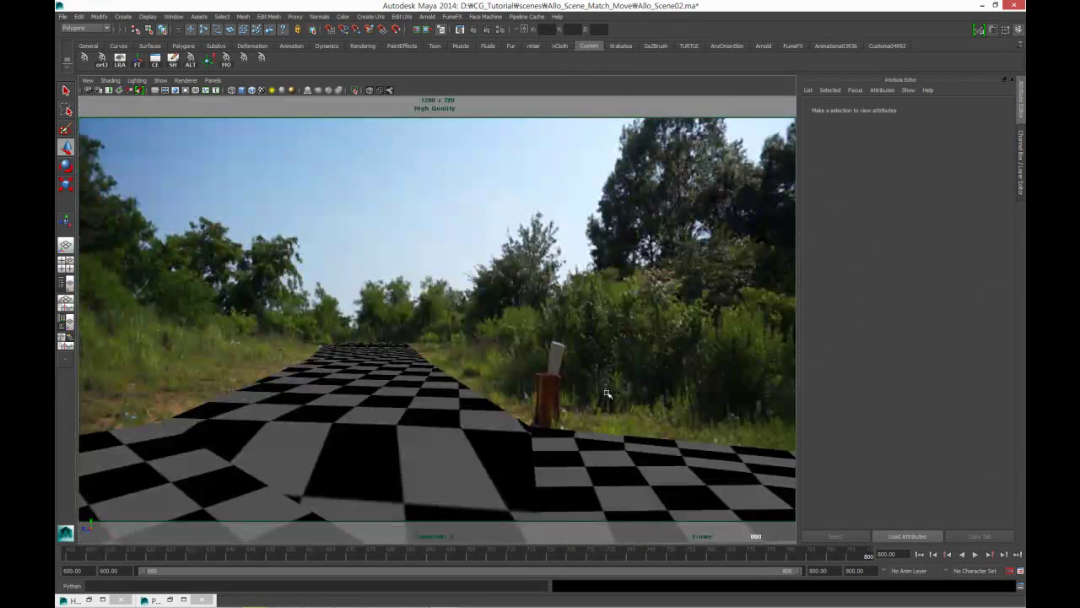
Play the shot, scrub back to around frame 632, play again, and open the time slider menu
key(alt+v)
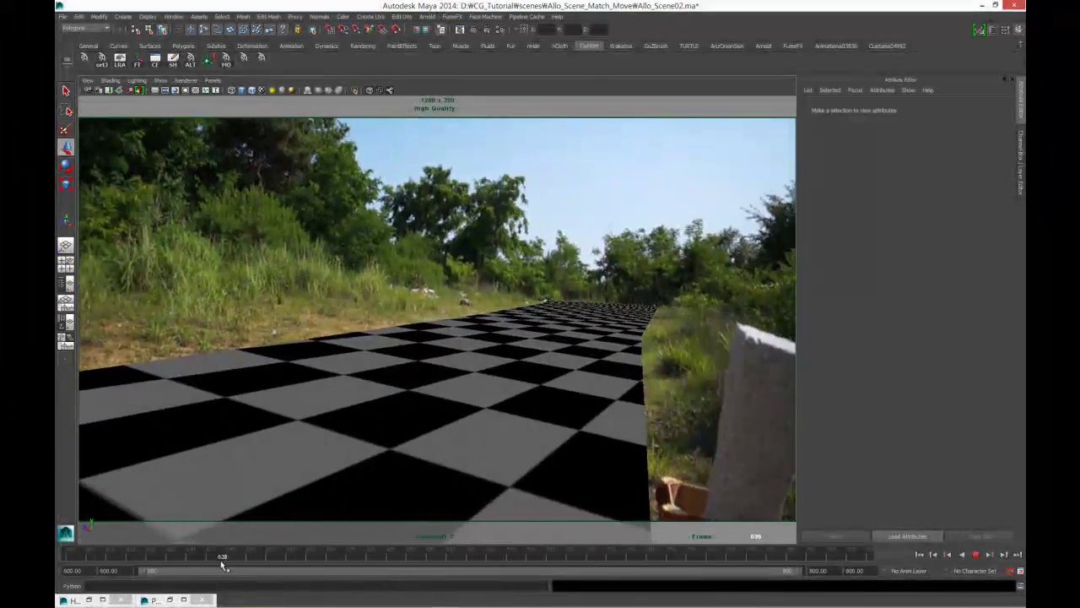
drag(223, 565, 196, 570)
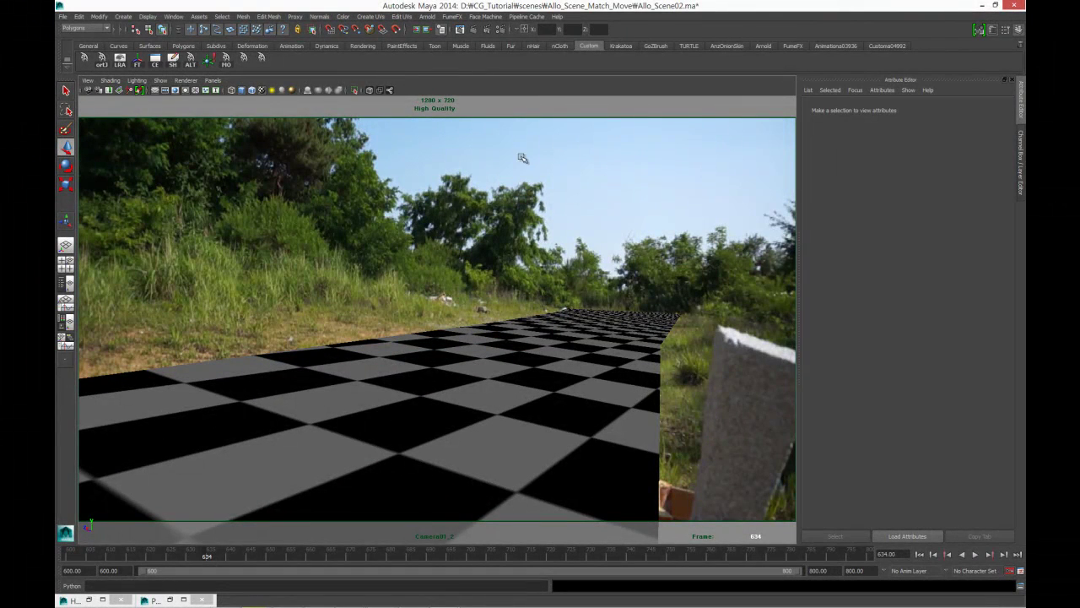
key(alt+v)
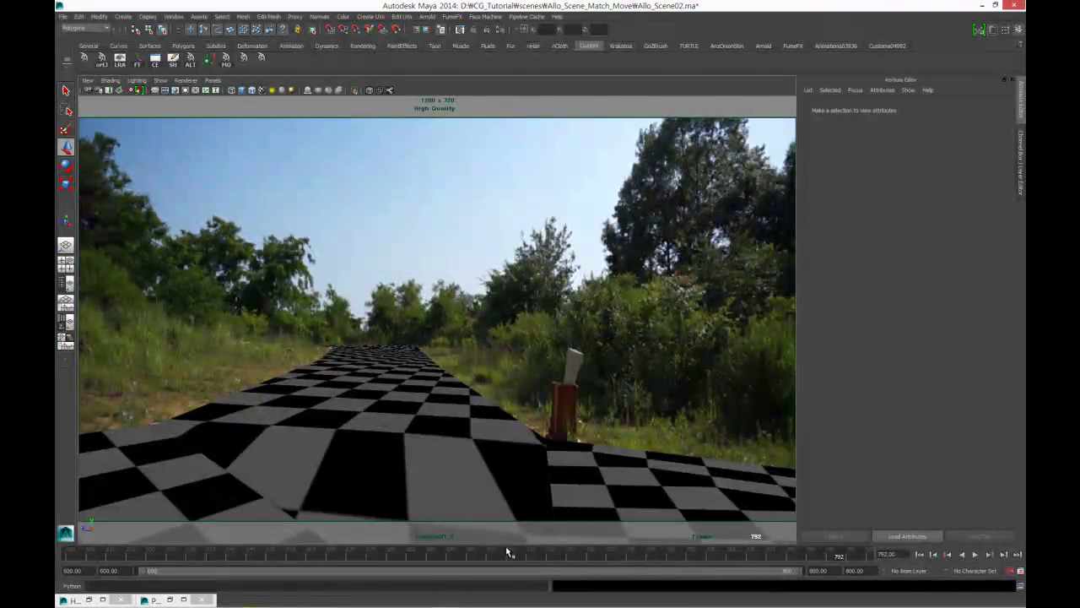
right_click(512, 559)
Playblast the camera view to Allo_Scene02.mov as qt/PNG at quality 100, 0.50 scale
click(591, 553)
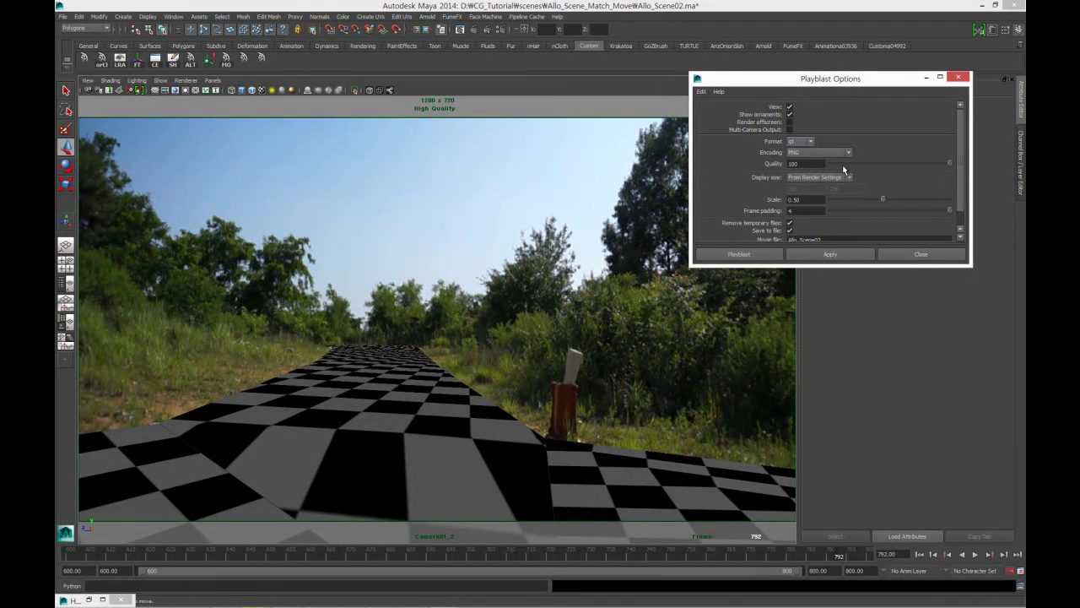
scroll(963, 209, down, 1)
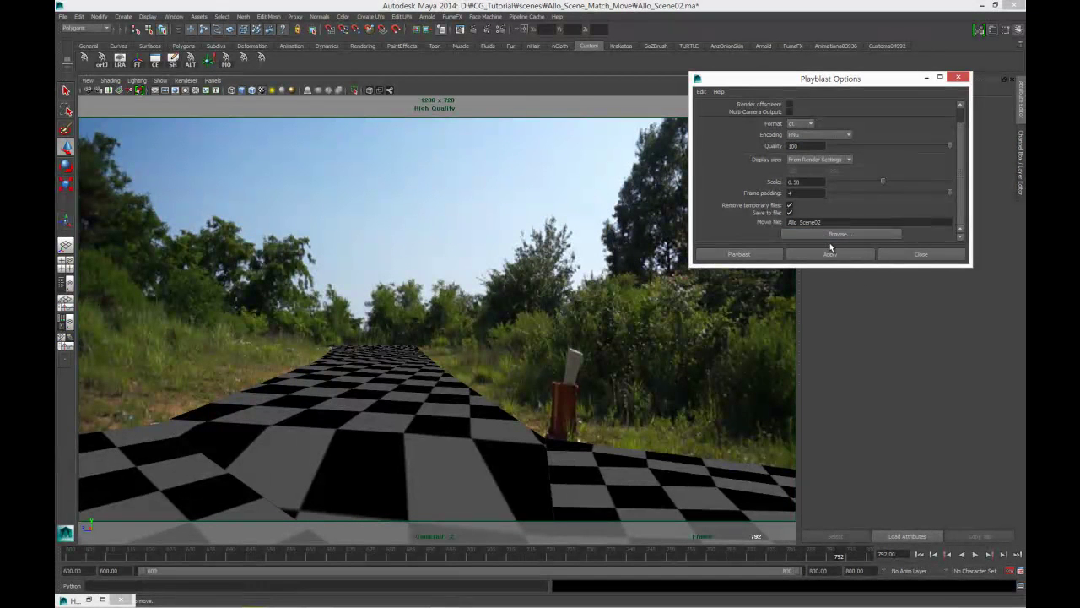
click(830, 254)
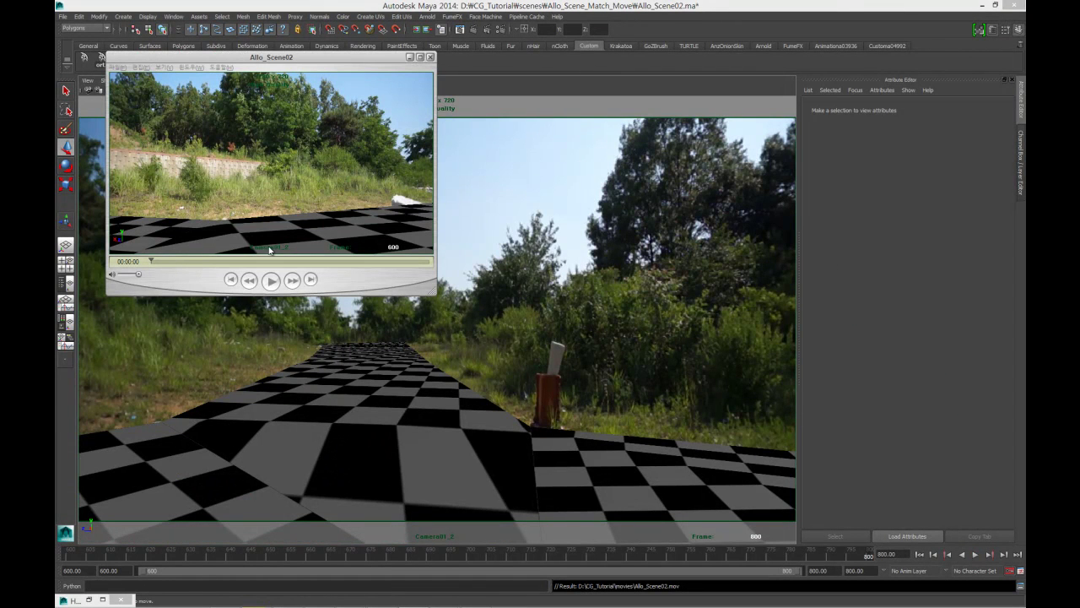
Center the QuickTime window, play and pause the Allo_Scene02 movie, then scrub near its end
drag(222, 60, 398, 118)
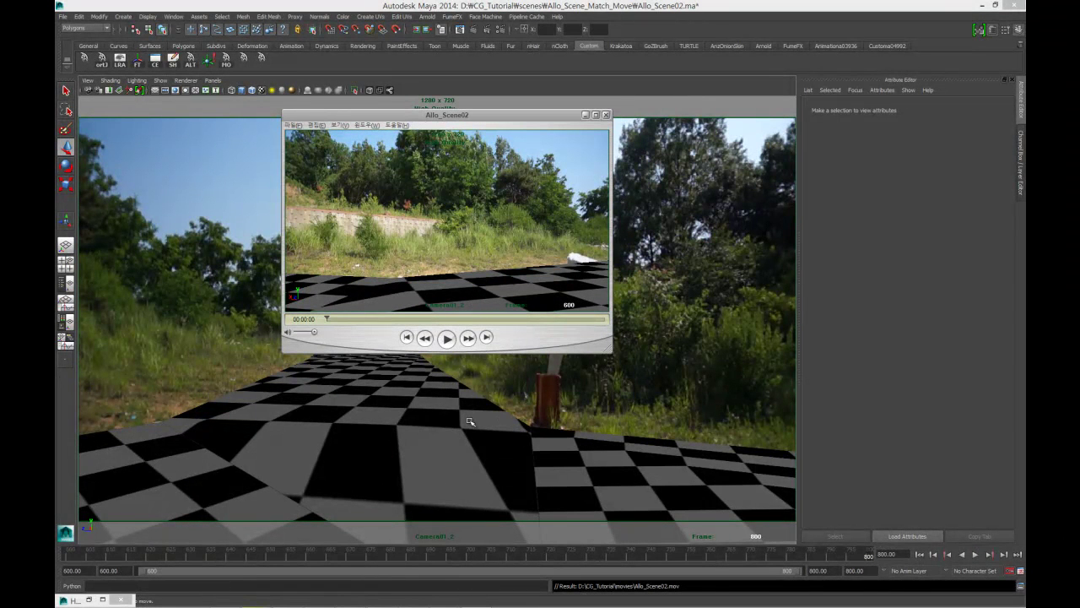
click(447, 338)
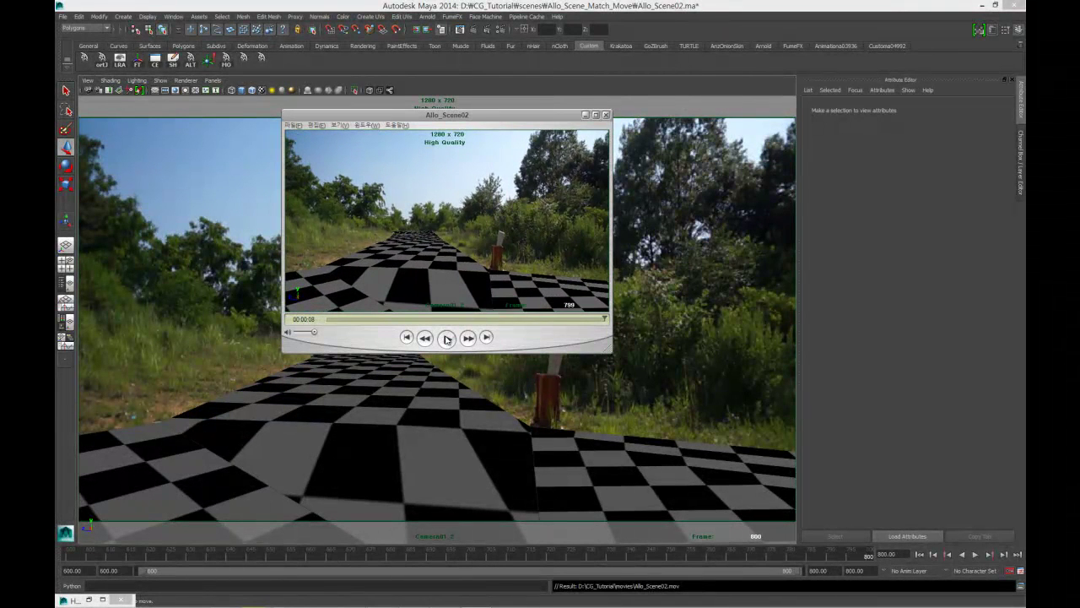
click(447, 338)
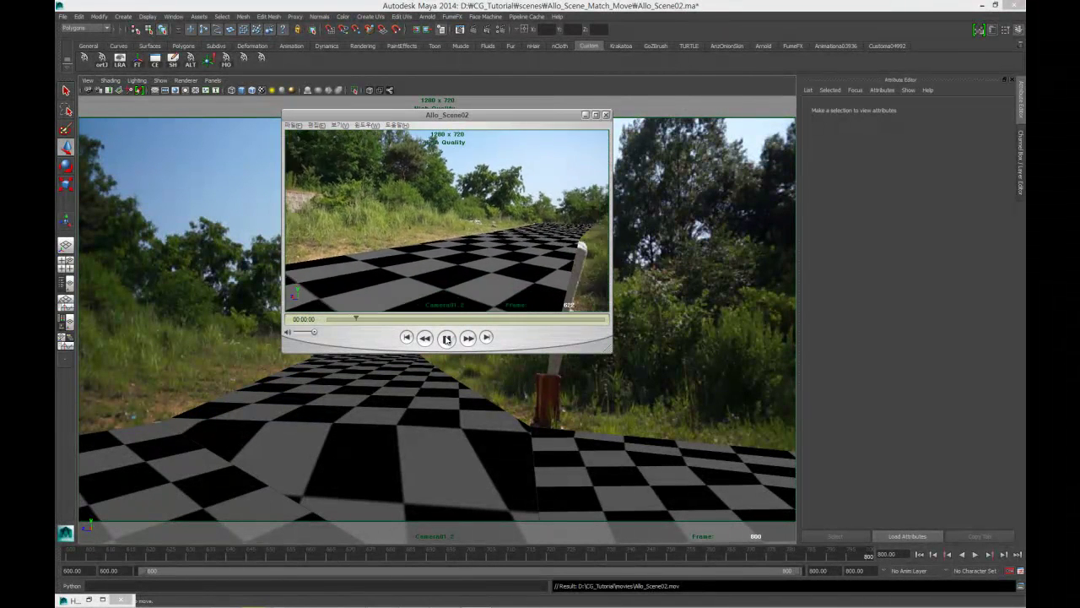
click(447, 338)
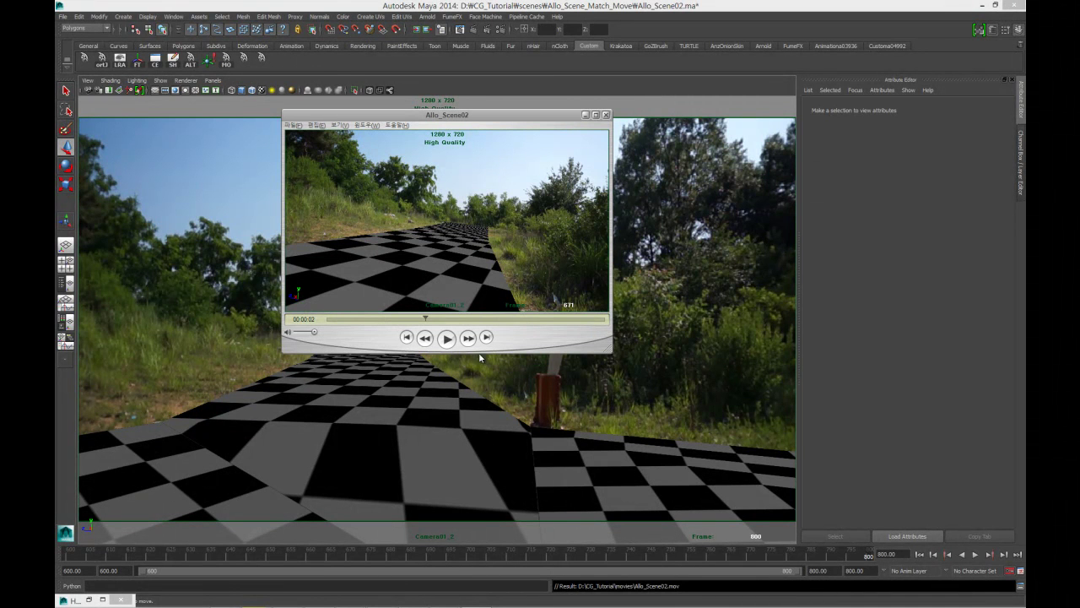
drag(424, 319, 579, 319)
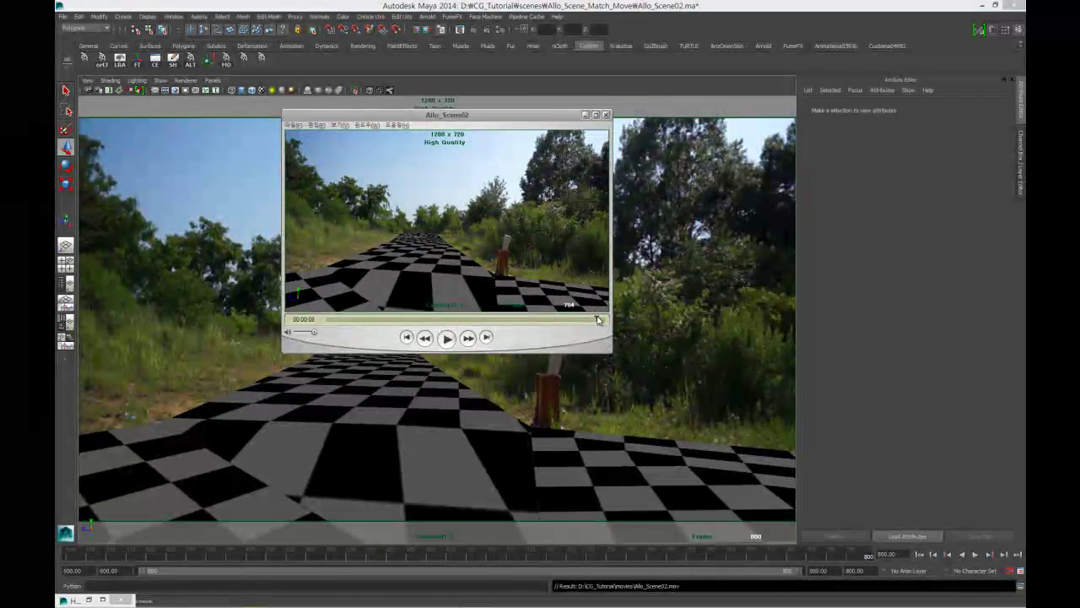